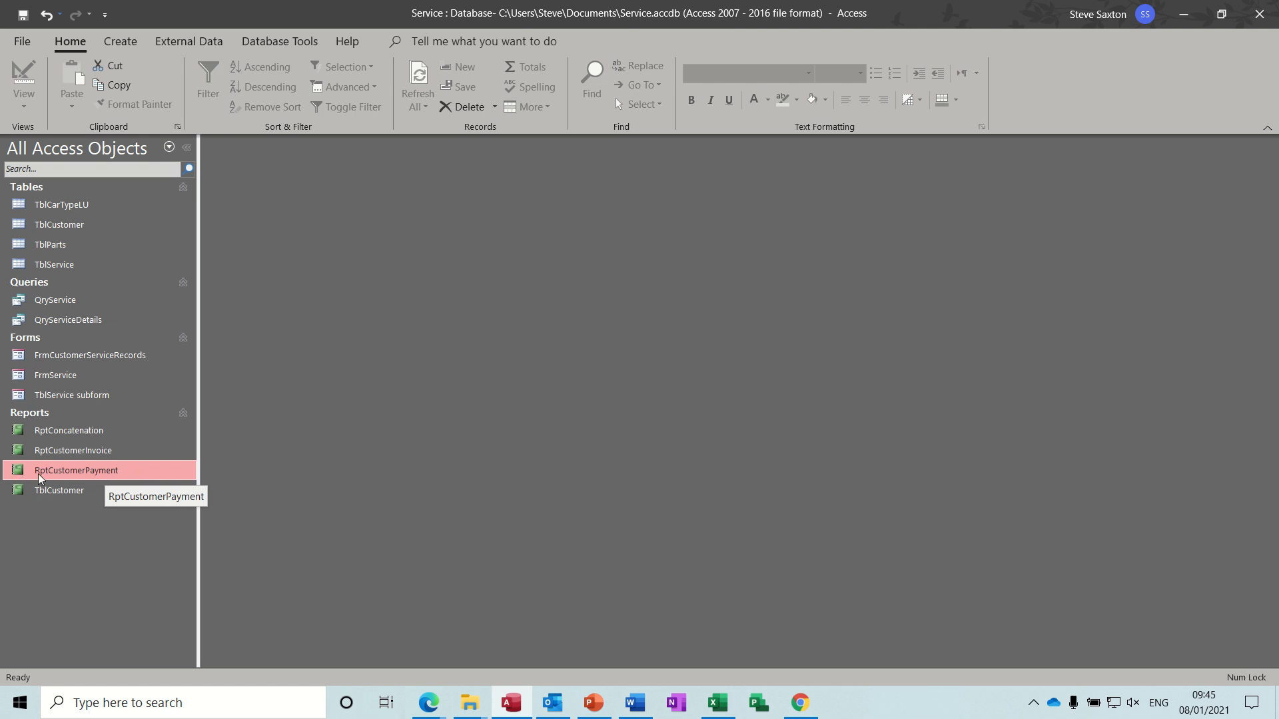
# Open the RptCustomerPayment report for invoice 1, review its layout, and close it
pyautogui.doubleClick(110, 477)
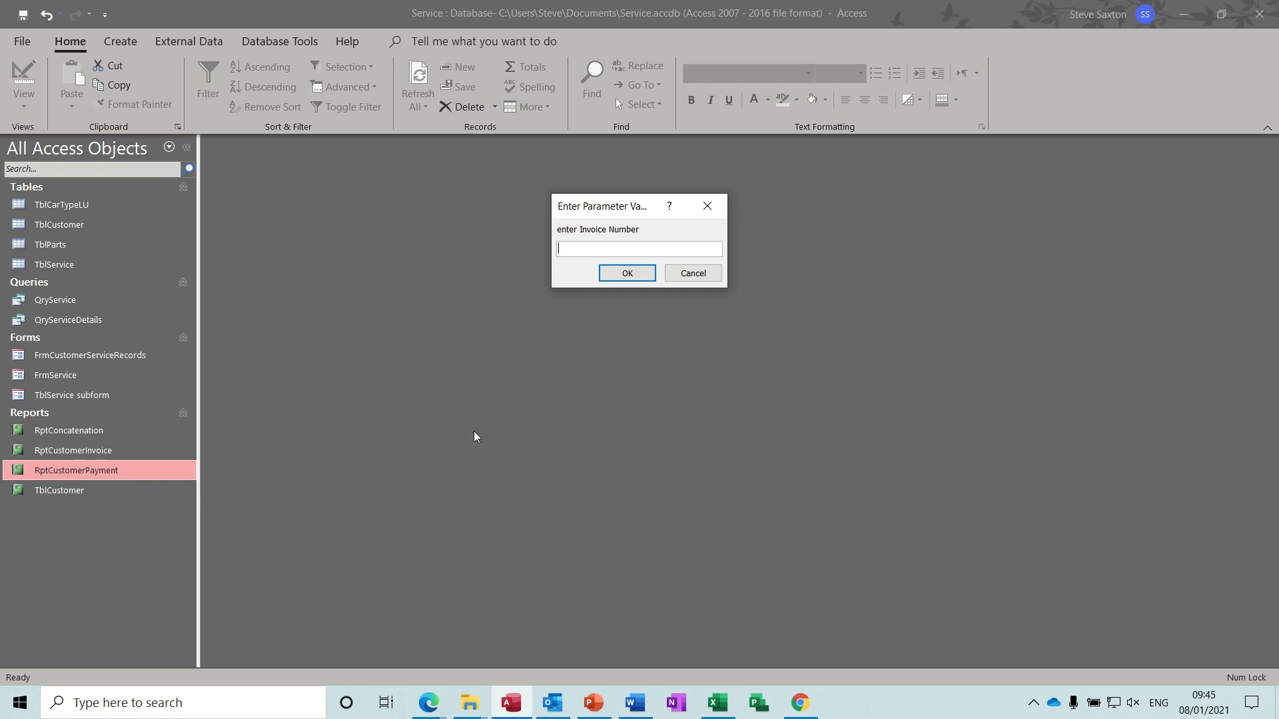
pyautogui.press('Return')
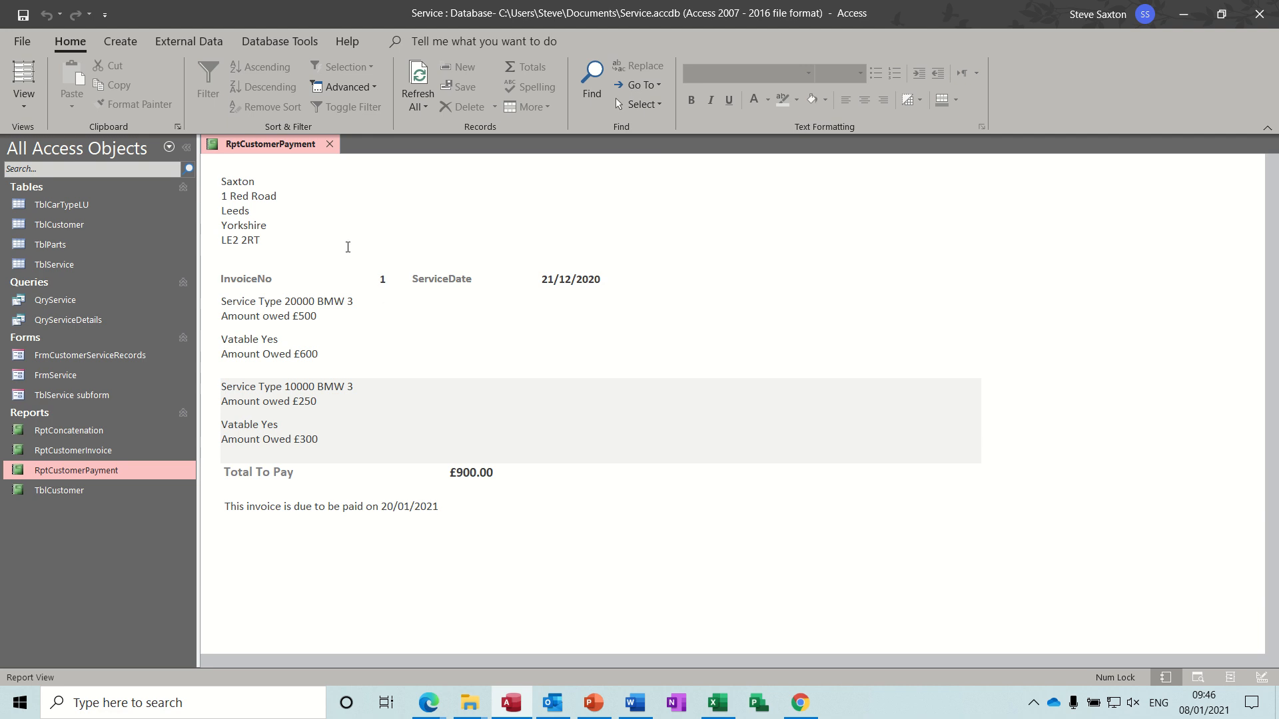
pyautogui.click(329, 143)
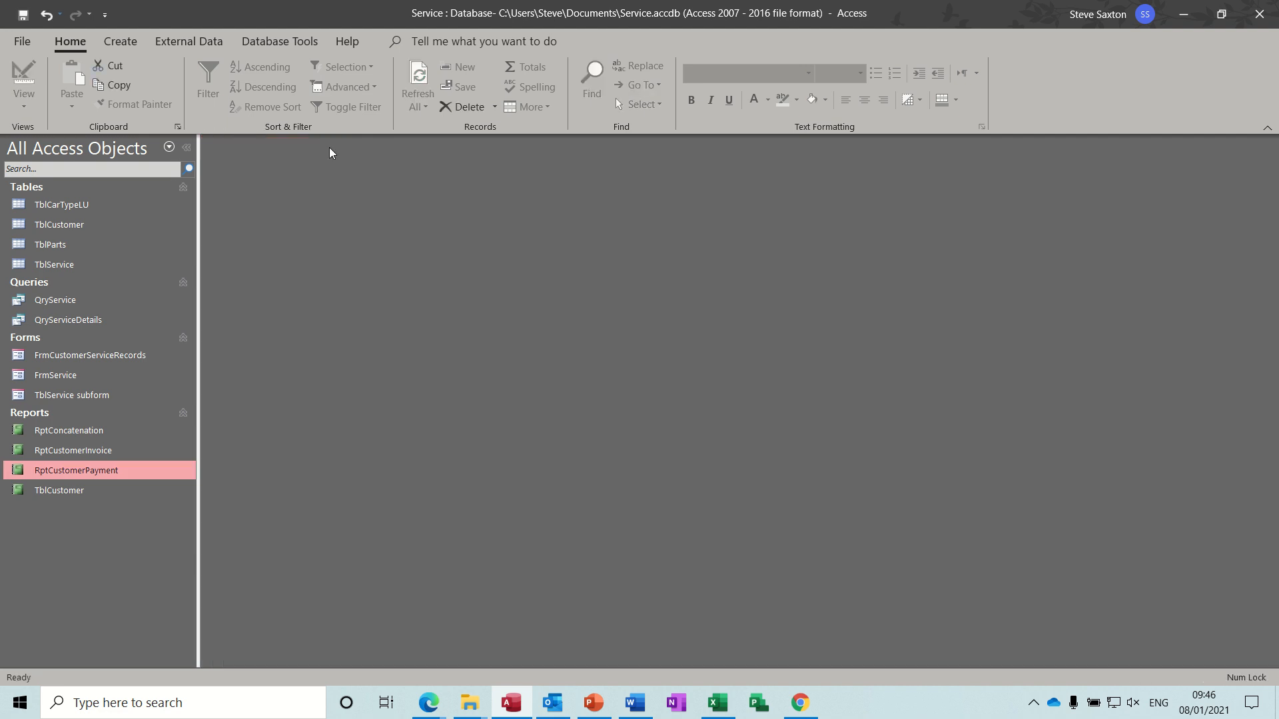
# Examine the tables, fields and criteria of QryServiceDetails in Design View, then close the query
pyautogui.click(80, 301)
pyautogui.click(85, 325)
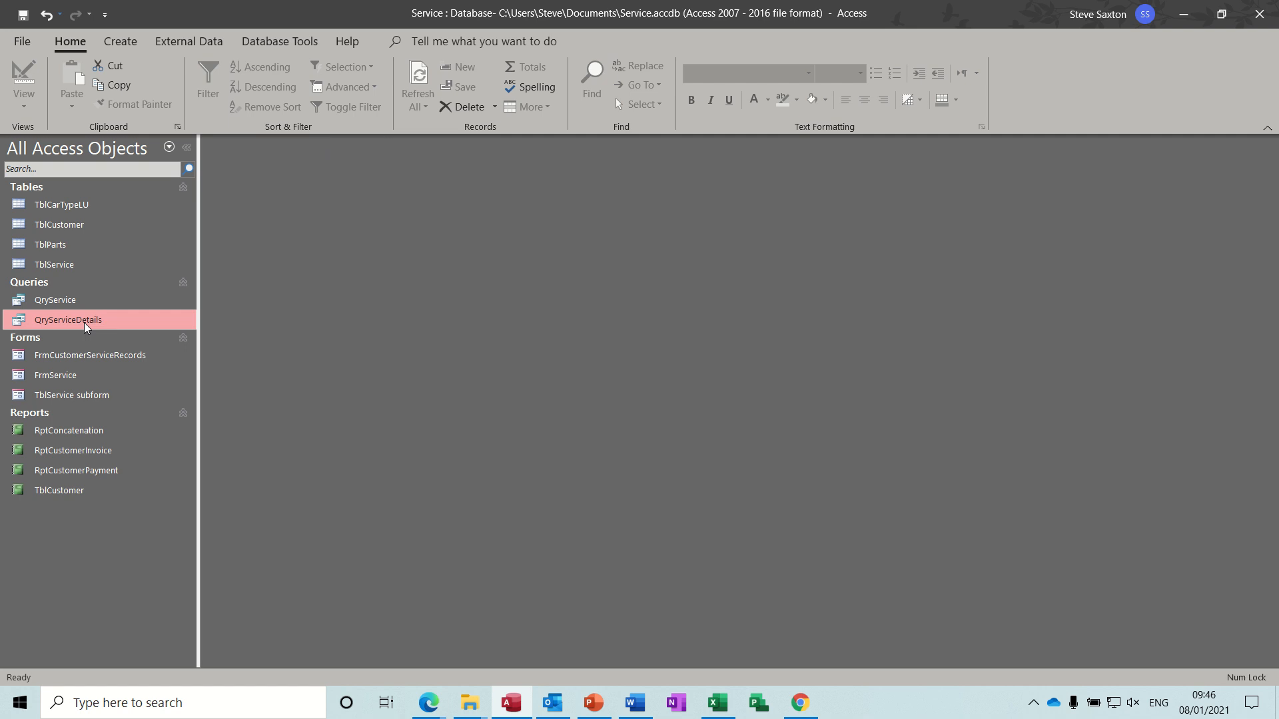
pyautogui.rightClick(85, 324)
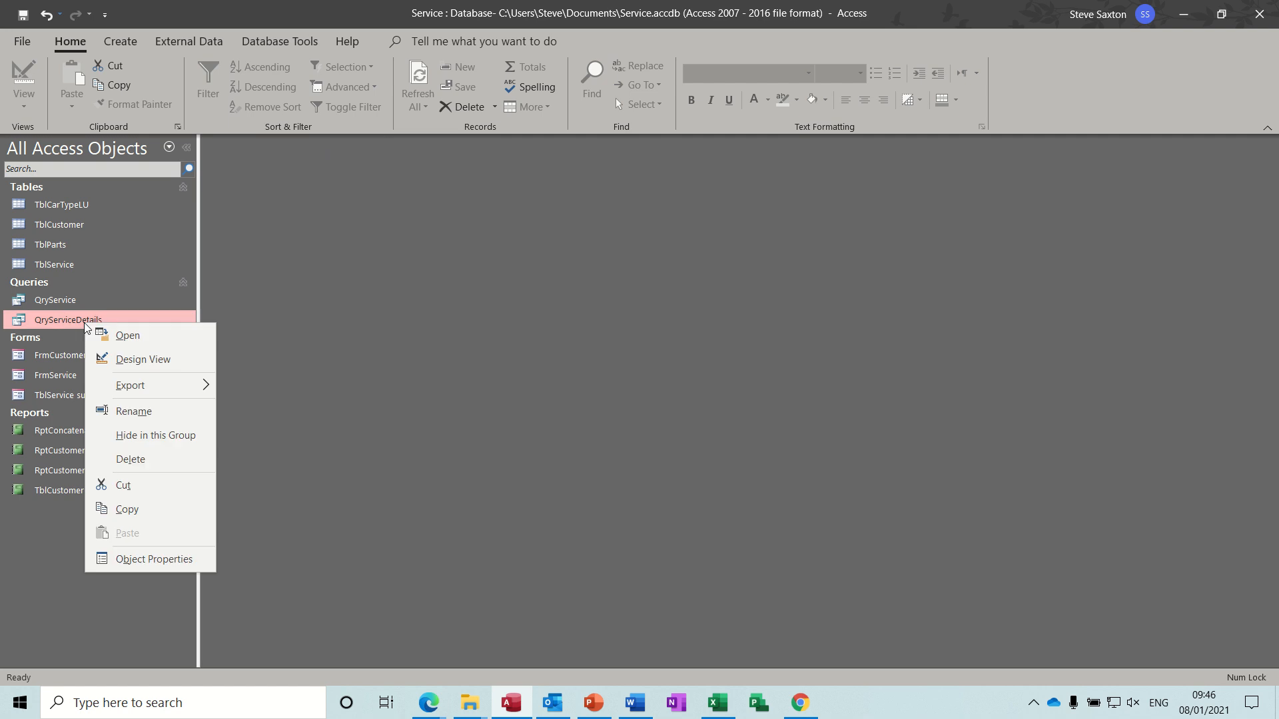
pyautogui.click(107, 359)
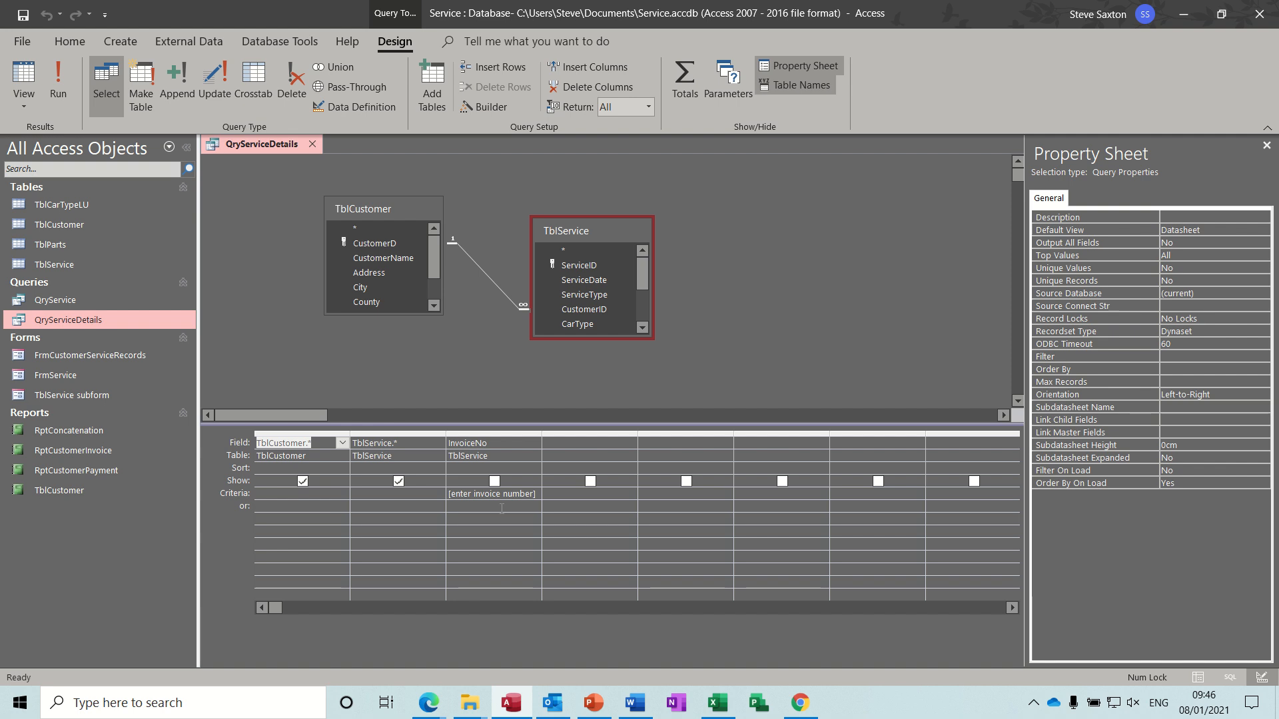
pyautogui.click(313, 144)
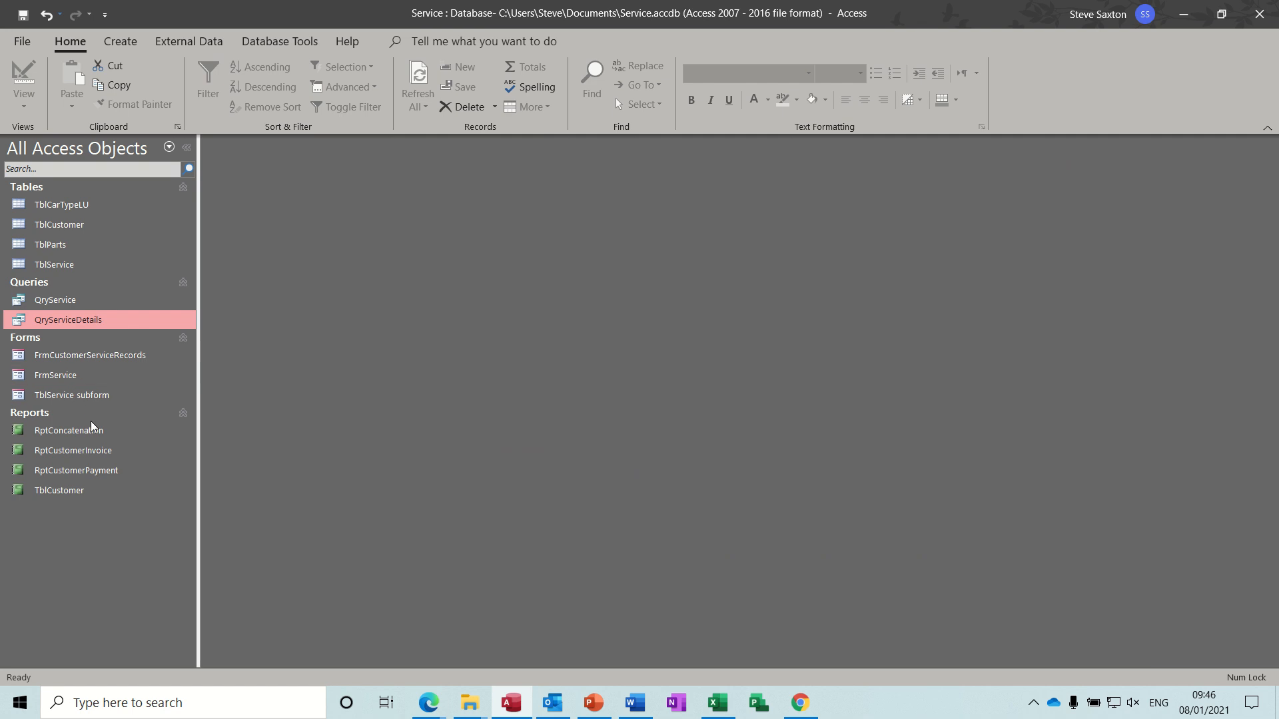
# Open the RptCustomerInvoice report for invoice 1, review its layout, and close it
pyautogui.click(96, 453)
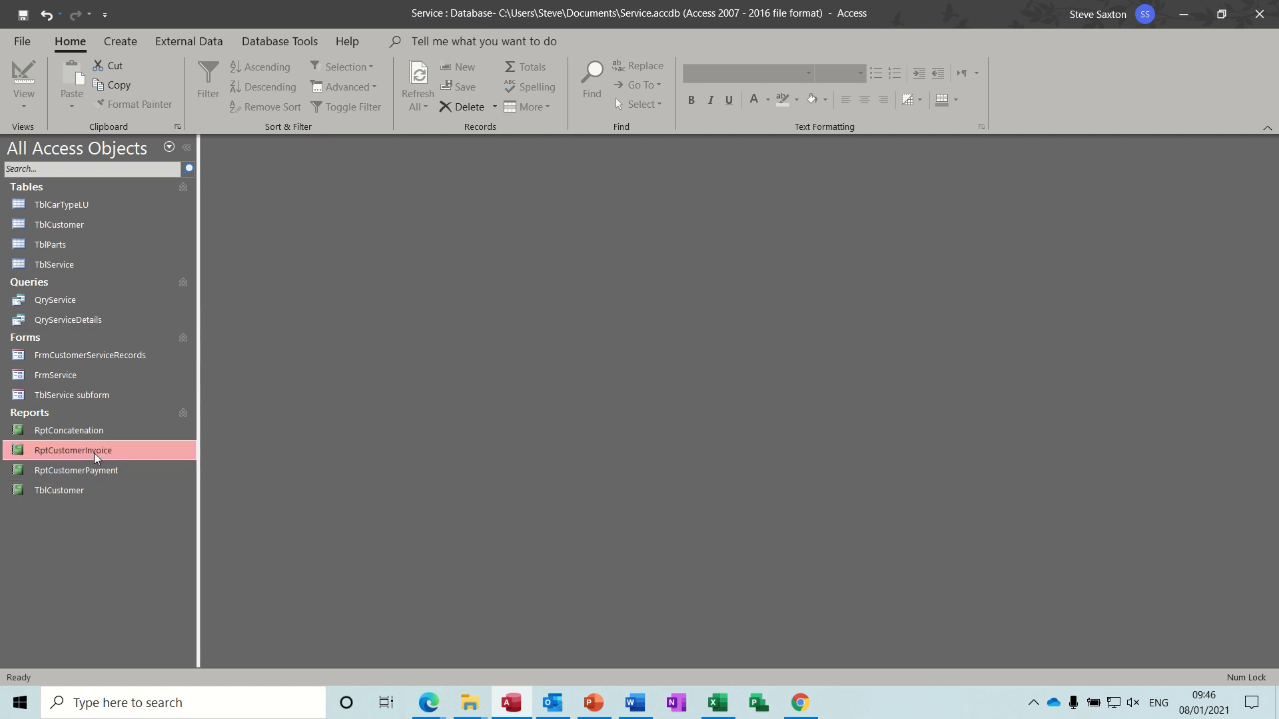
pyautogui.doubleClick(95, 453)
pyautogui.write('1')
pyautogui.press('Return')
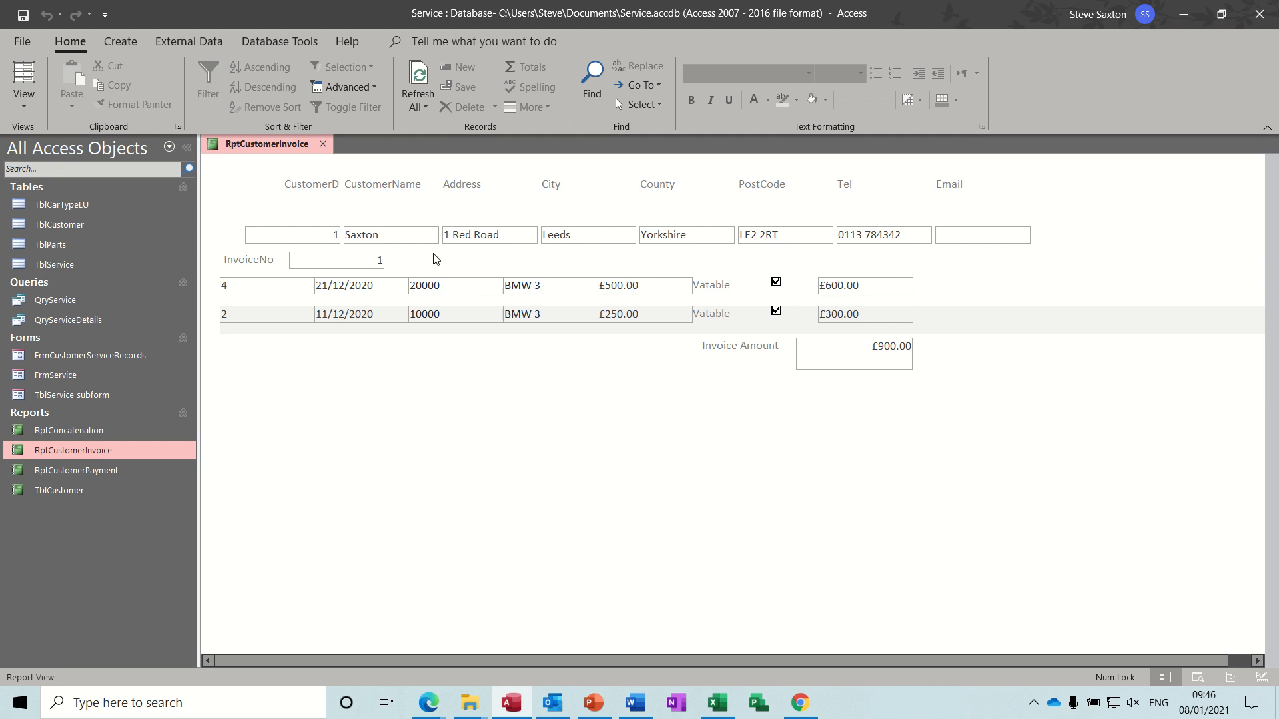
pyautogui.click(323, 144)
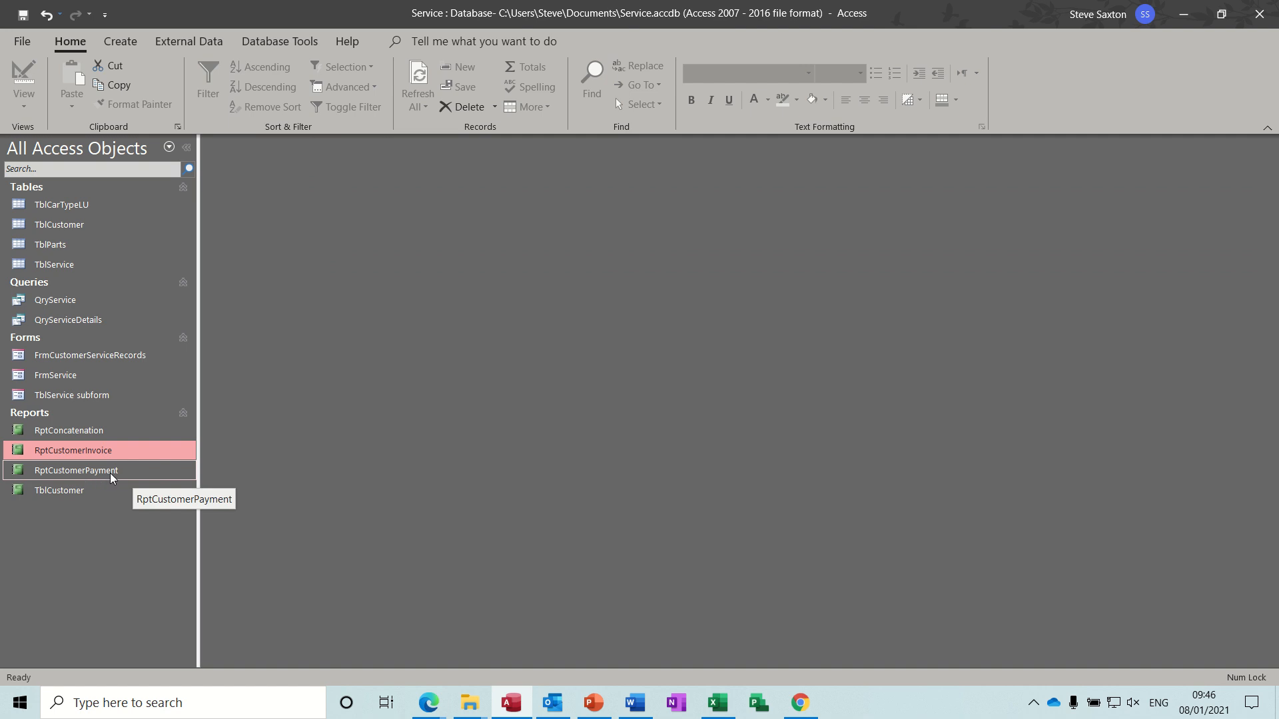
# Inspect QryService in Design View, run it for invoice 1, and close it
pyautogui.rightClick(76, 304)
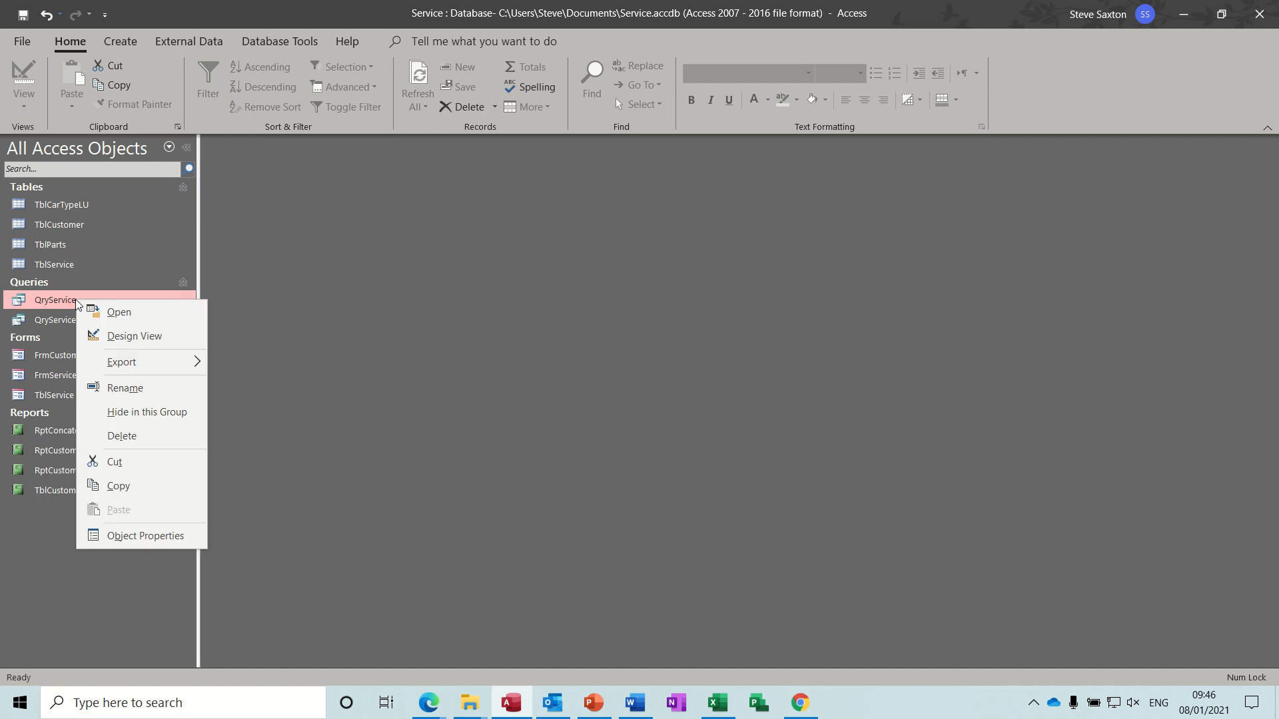
pyautogui.click(105, 334)
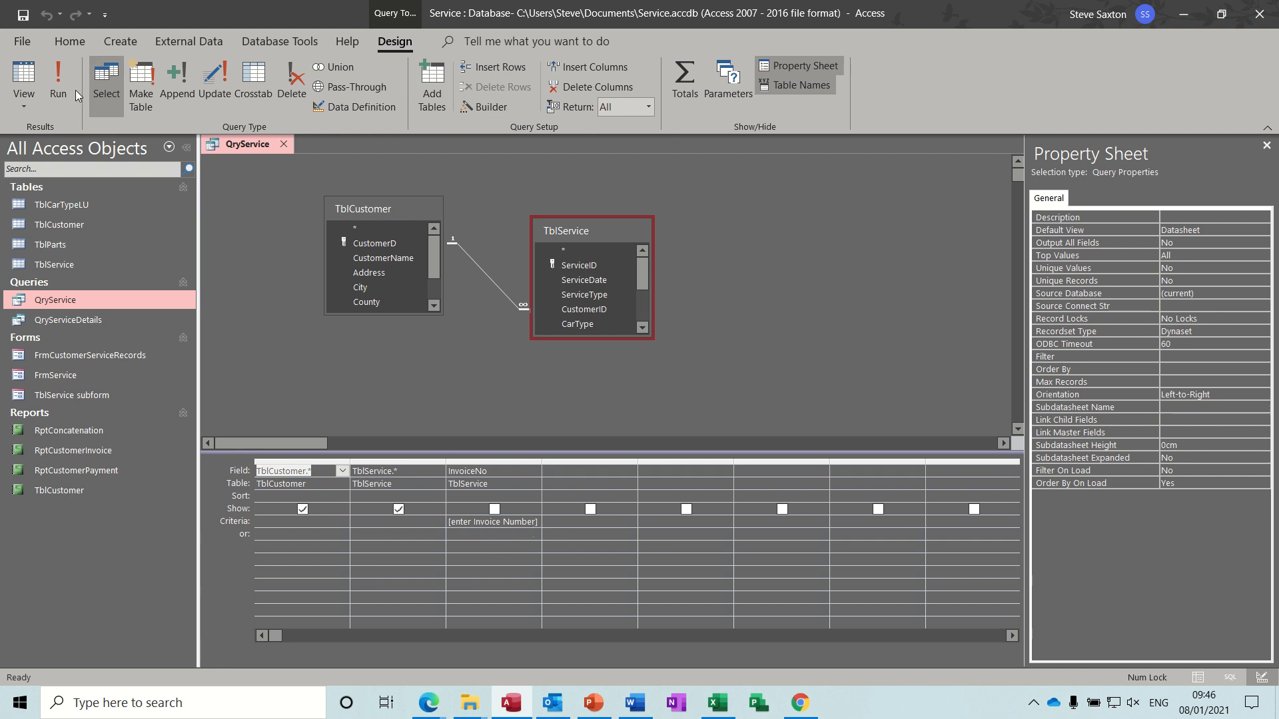
pyautogui.click(58, 81)
pyautogui.write('1')
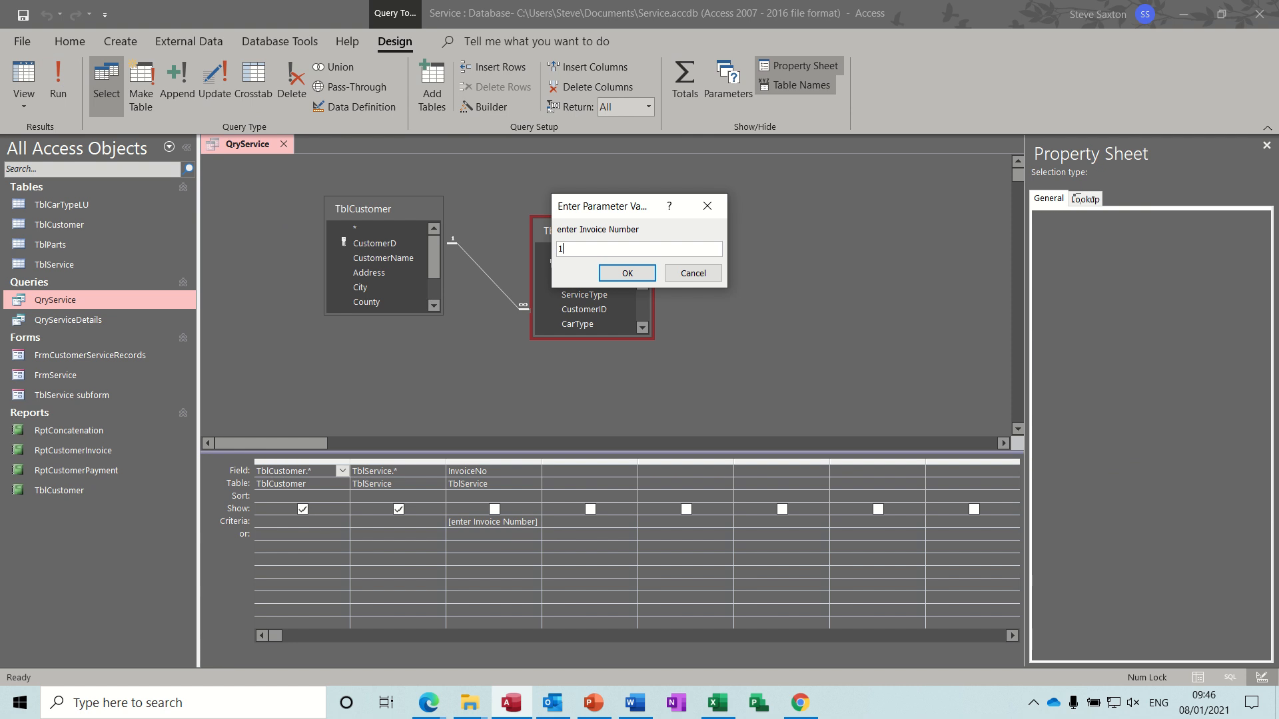
pyautogui.press('Return')
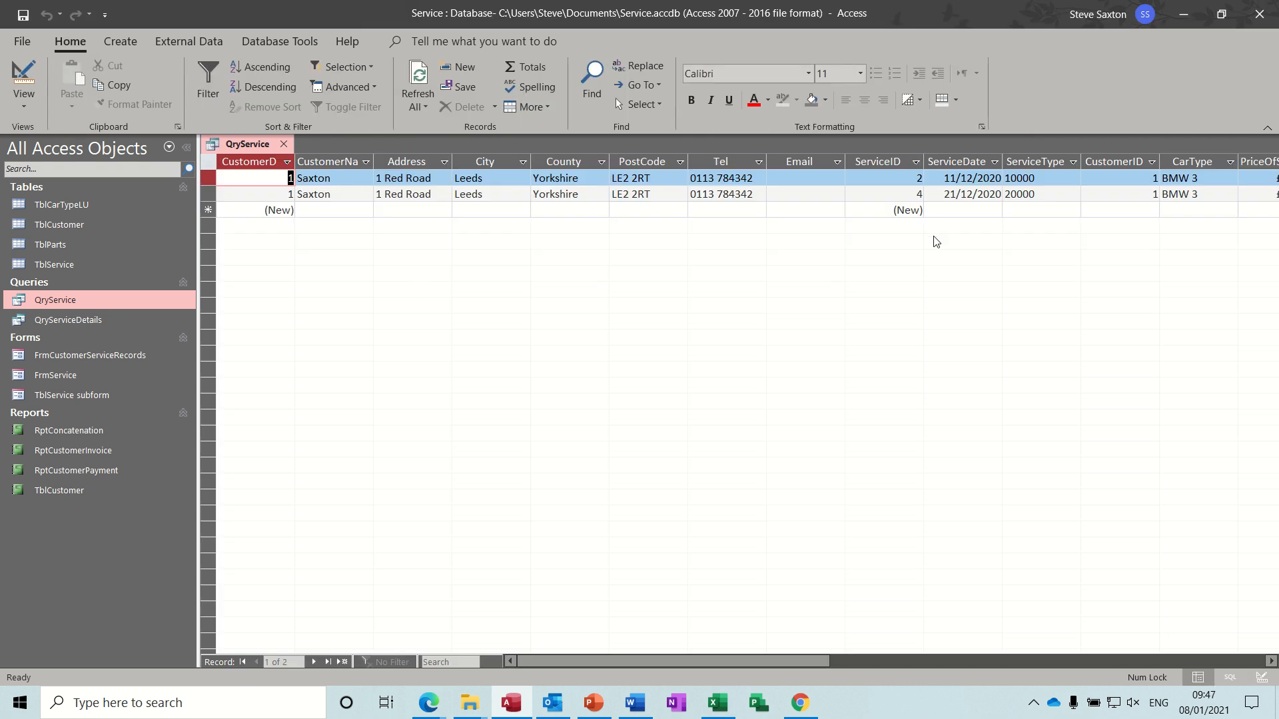
pyautogui.click(284, 144)
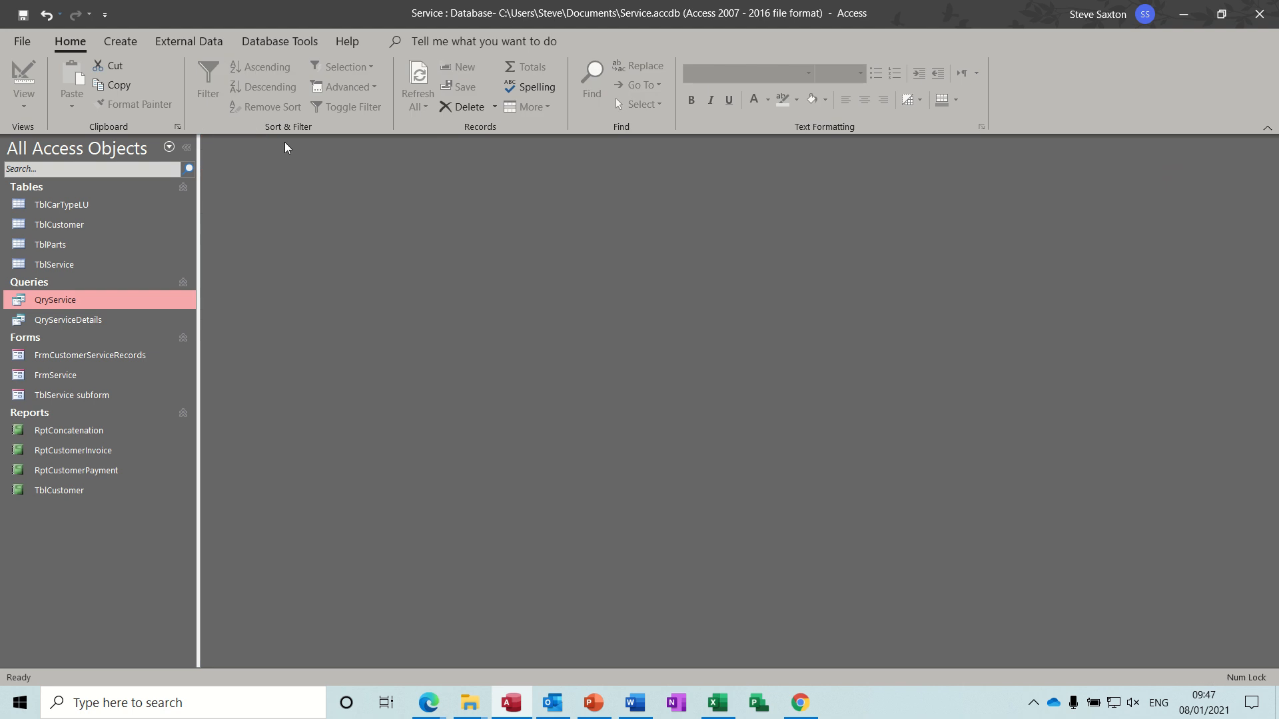
# Examine the concatenation expressions in RptCustomerPayment in Design View, then close the report
pyautogui.click(104, 473)
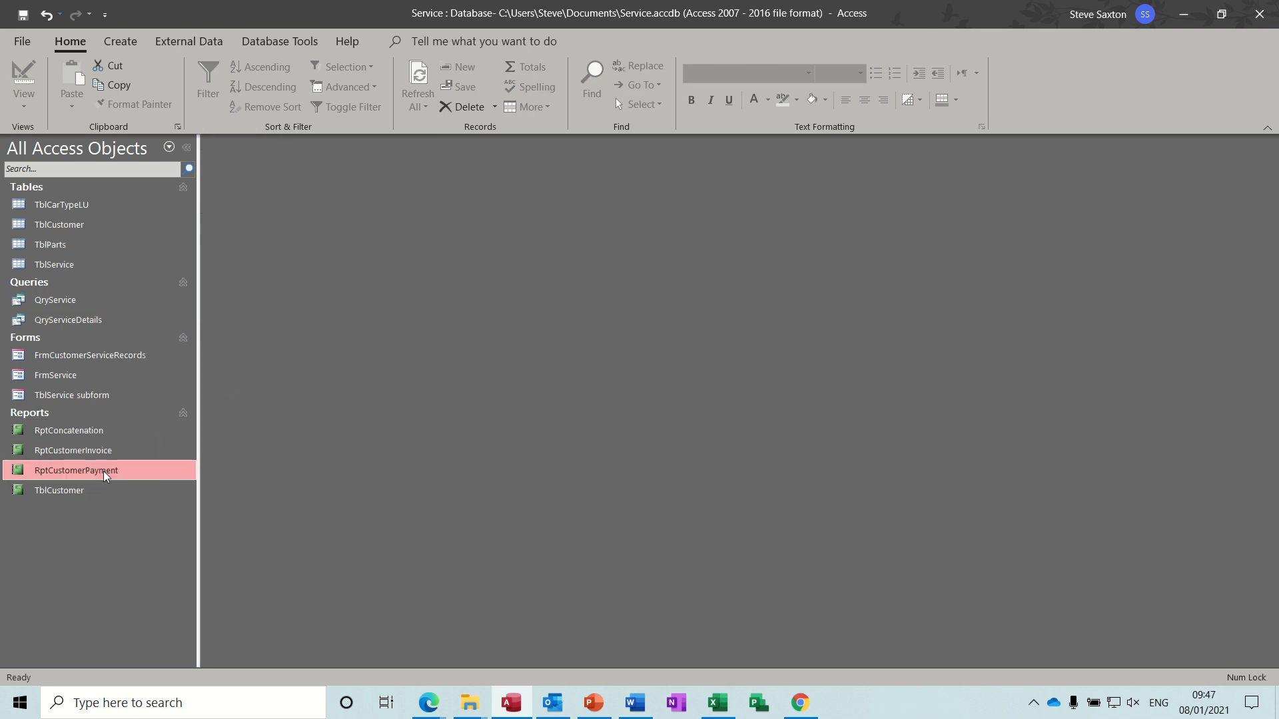
pyautogui.rightClick(105, 473)
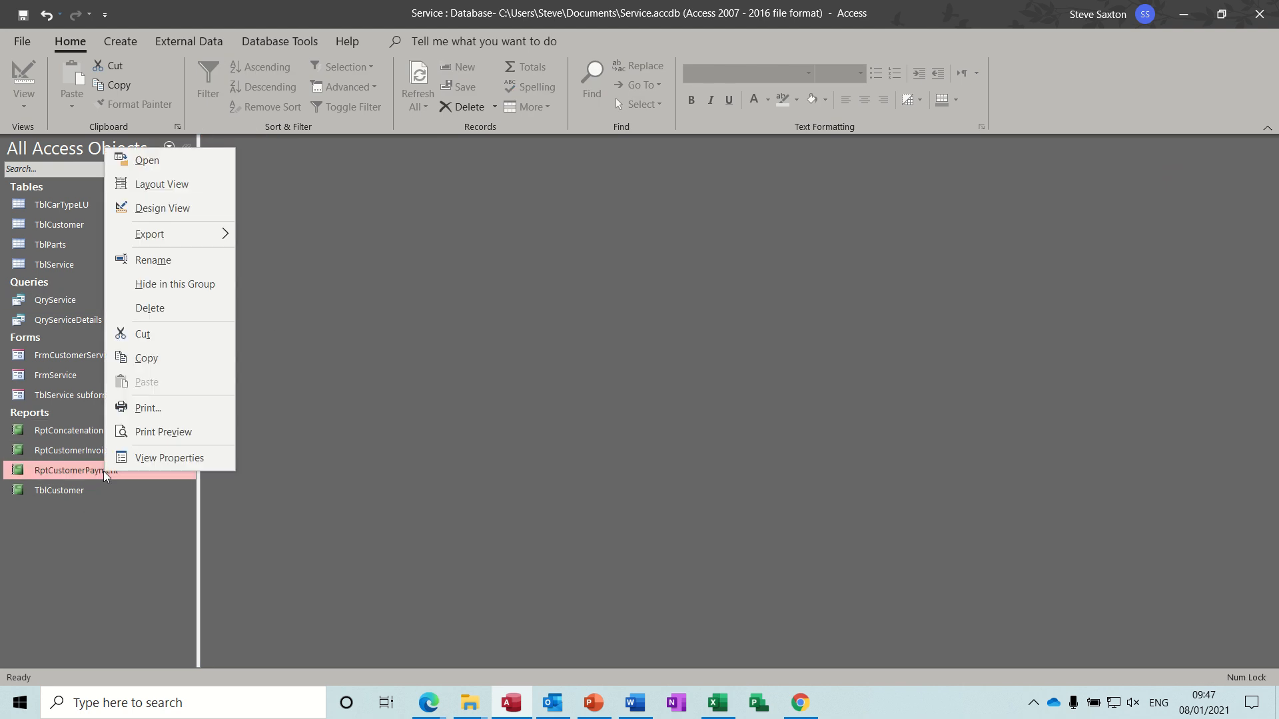
pyautogui.click(147, 209)
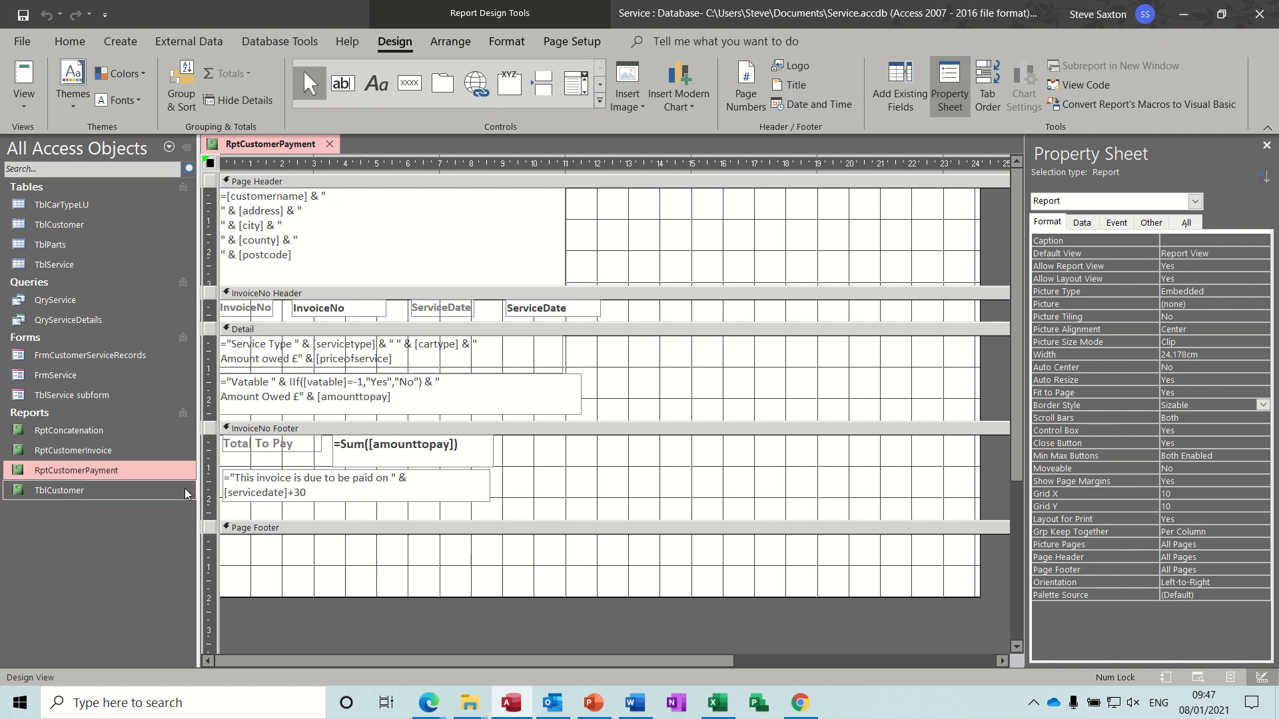
pyautogui.click(330, 144)
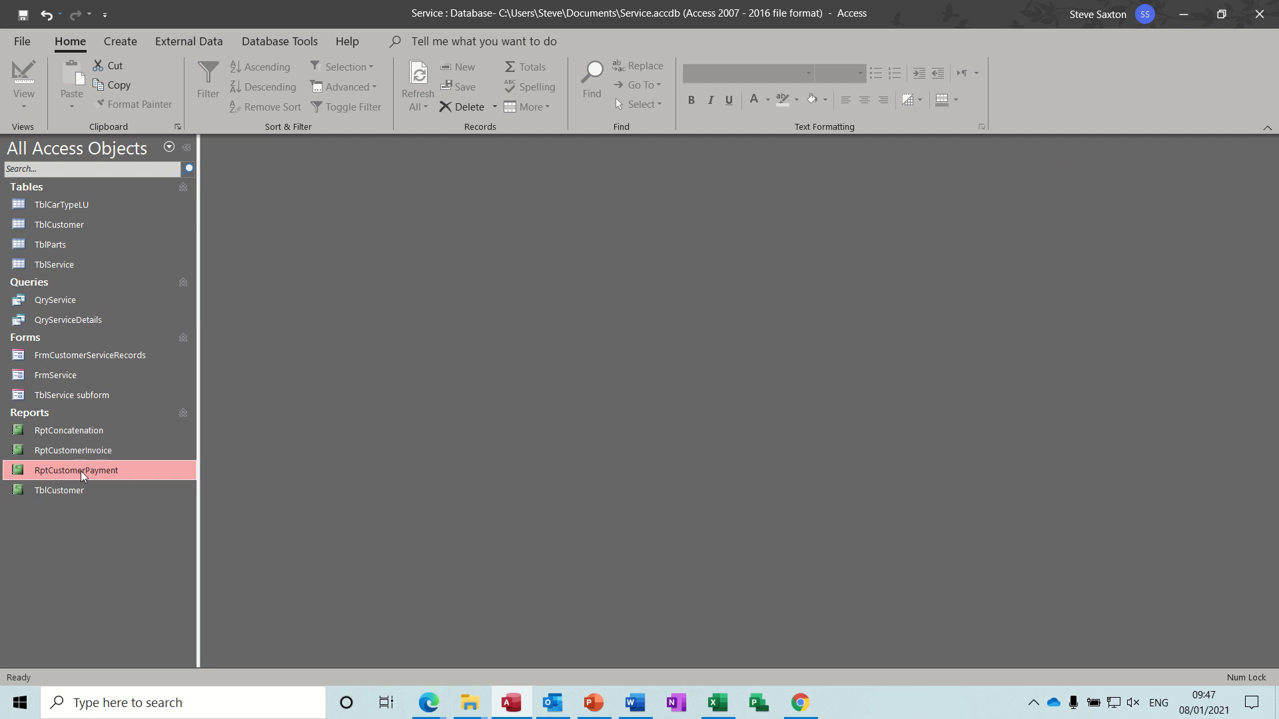
# Create a blank report in Design View with QryService as its record source and display its available fields
pyautogui.click(121, 43)
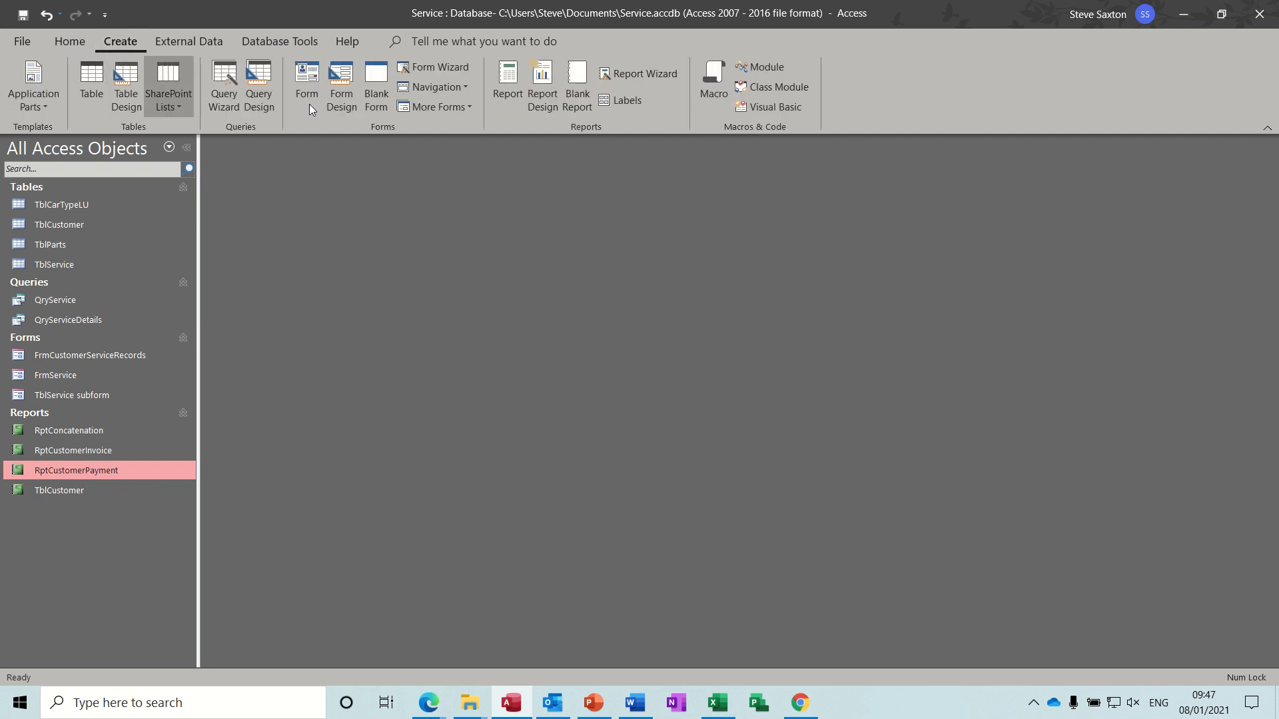
pyautogui.click(543, 78)
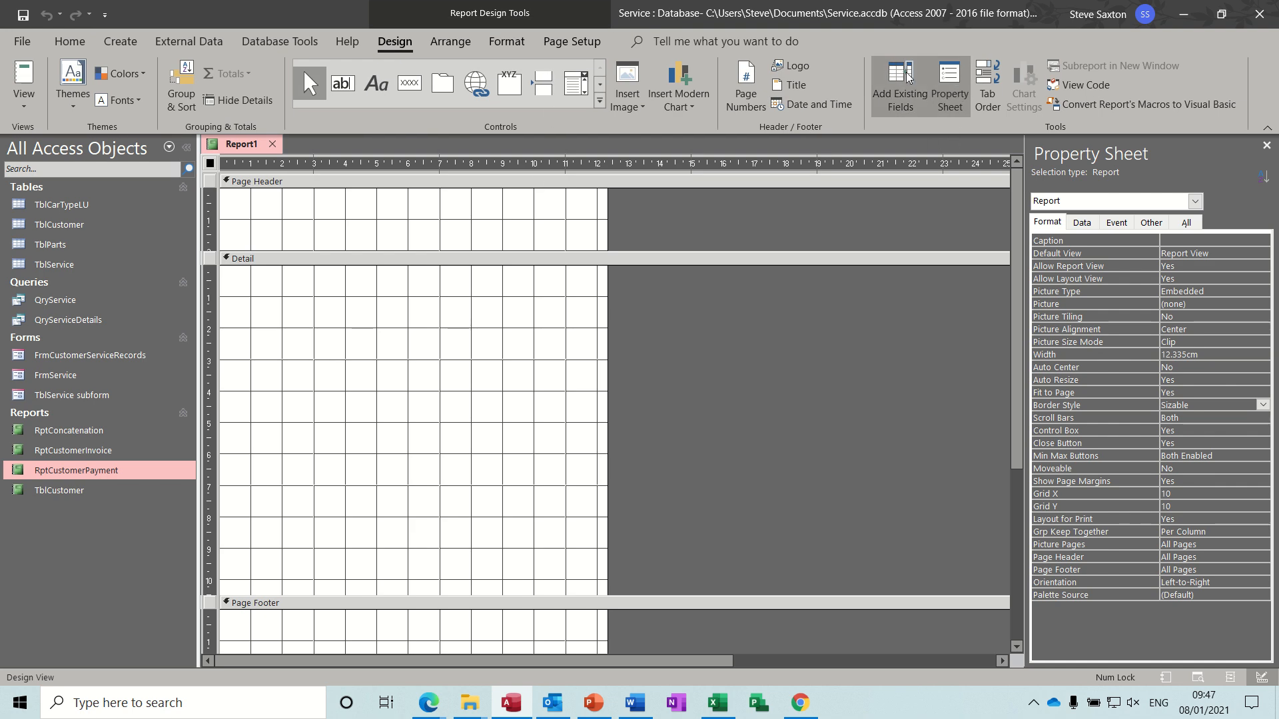
pyautogui.click(959, 93)
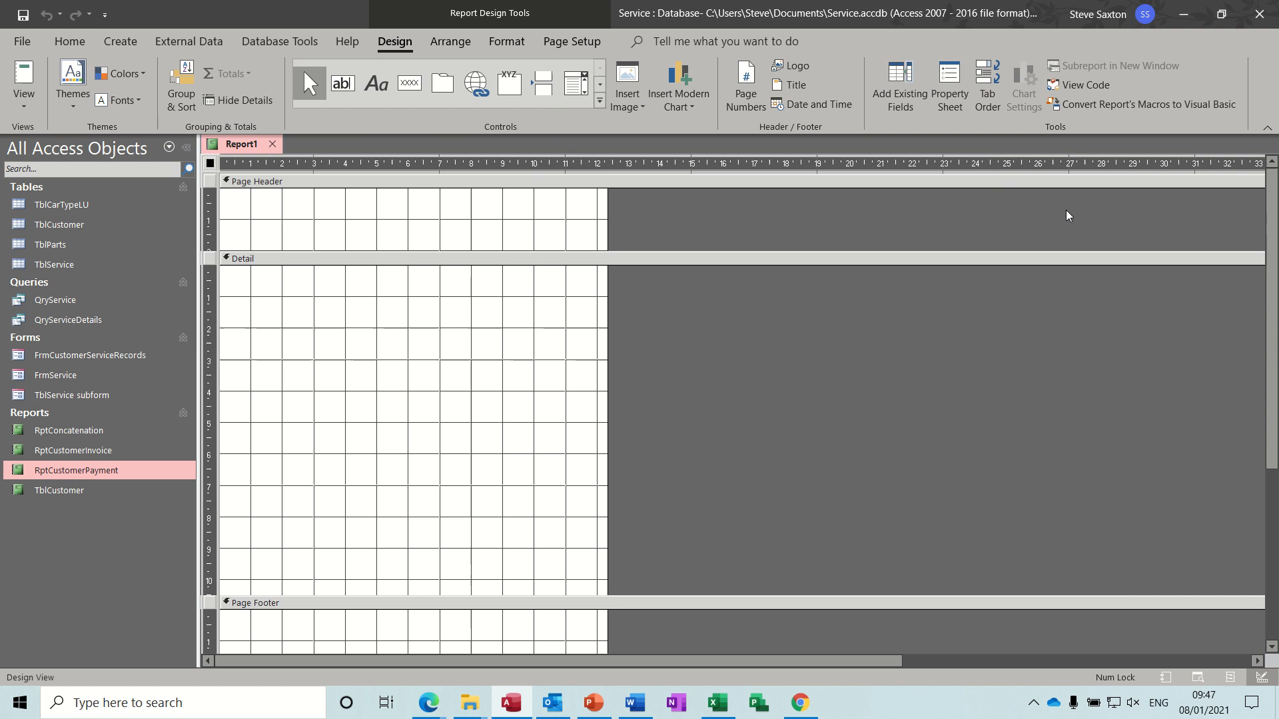
pyautogui.click(967, 98)
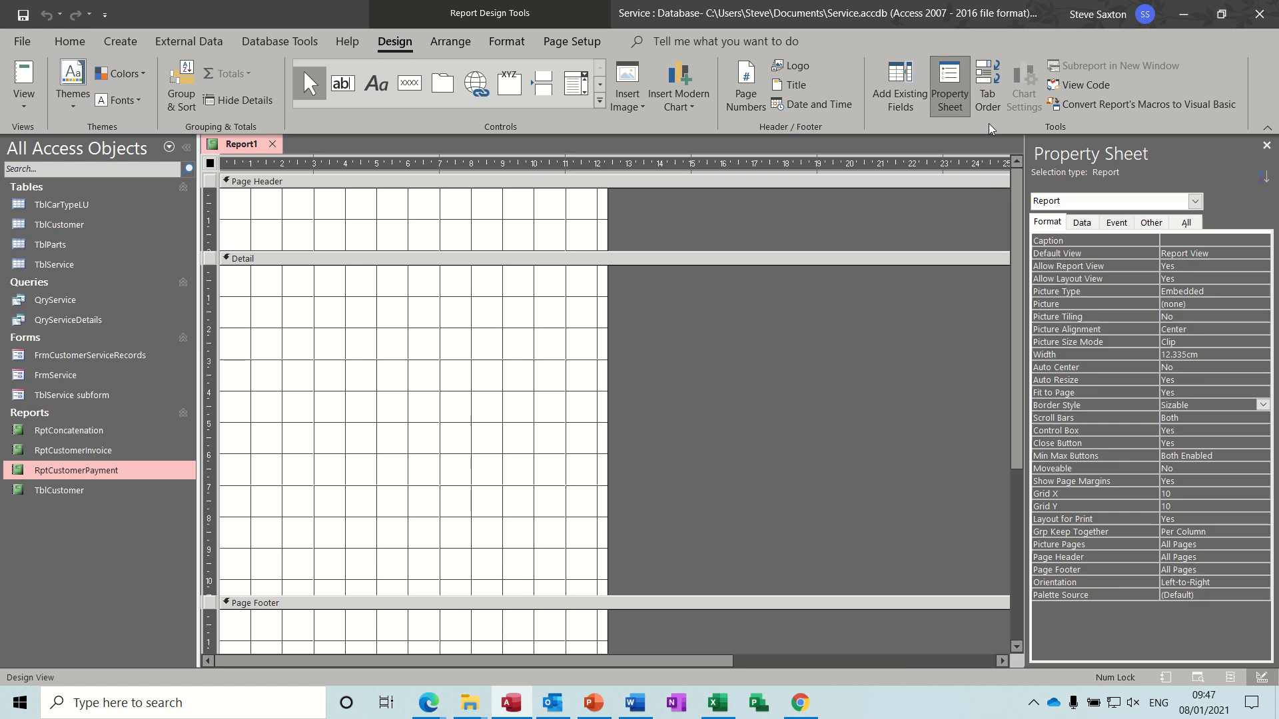
pyautogui.click(1084, 225)
pyautogui.click(1249, 241)
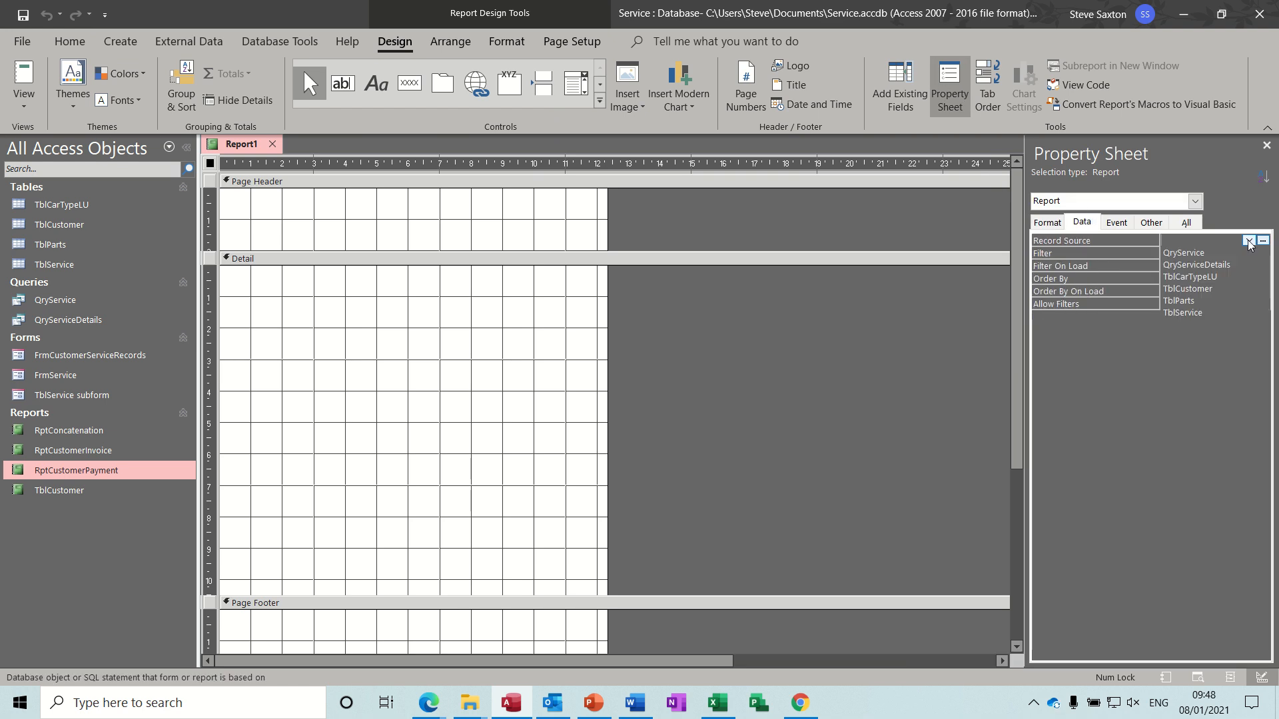
pyautogui.click(1183, 252)
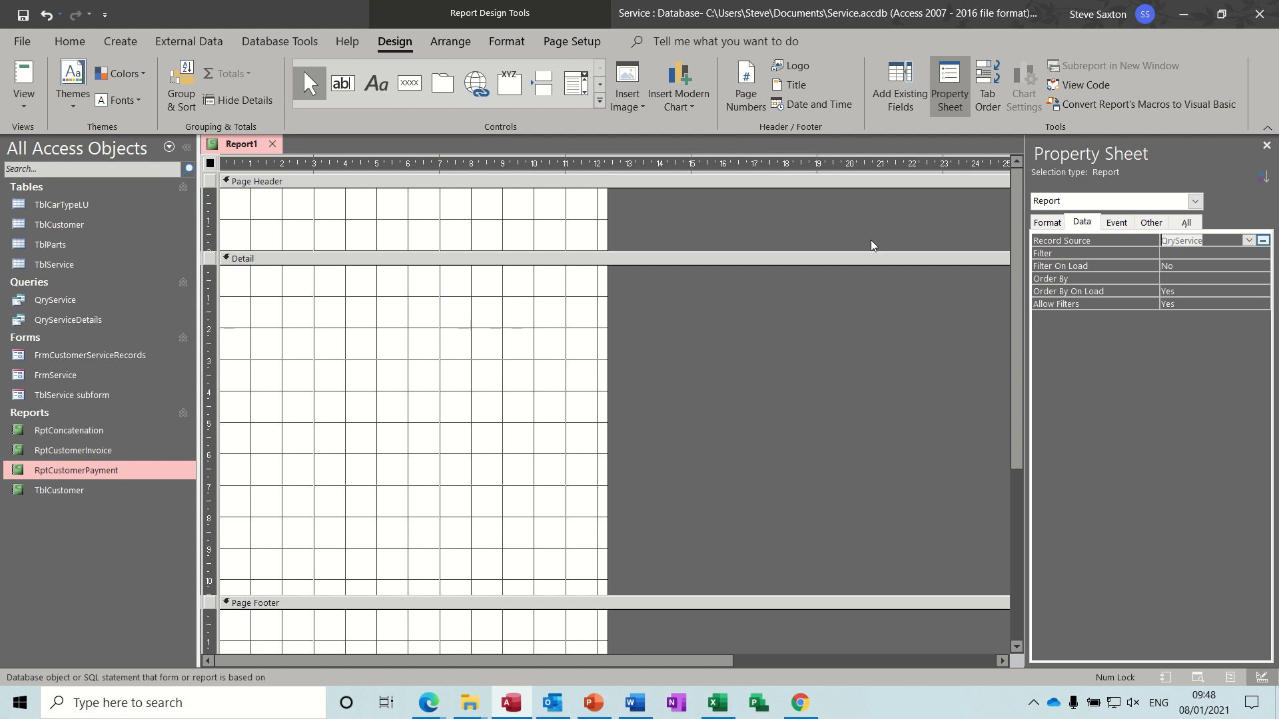
pyautogui.click(899, 87)
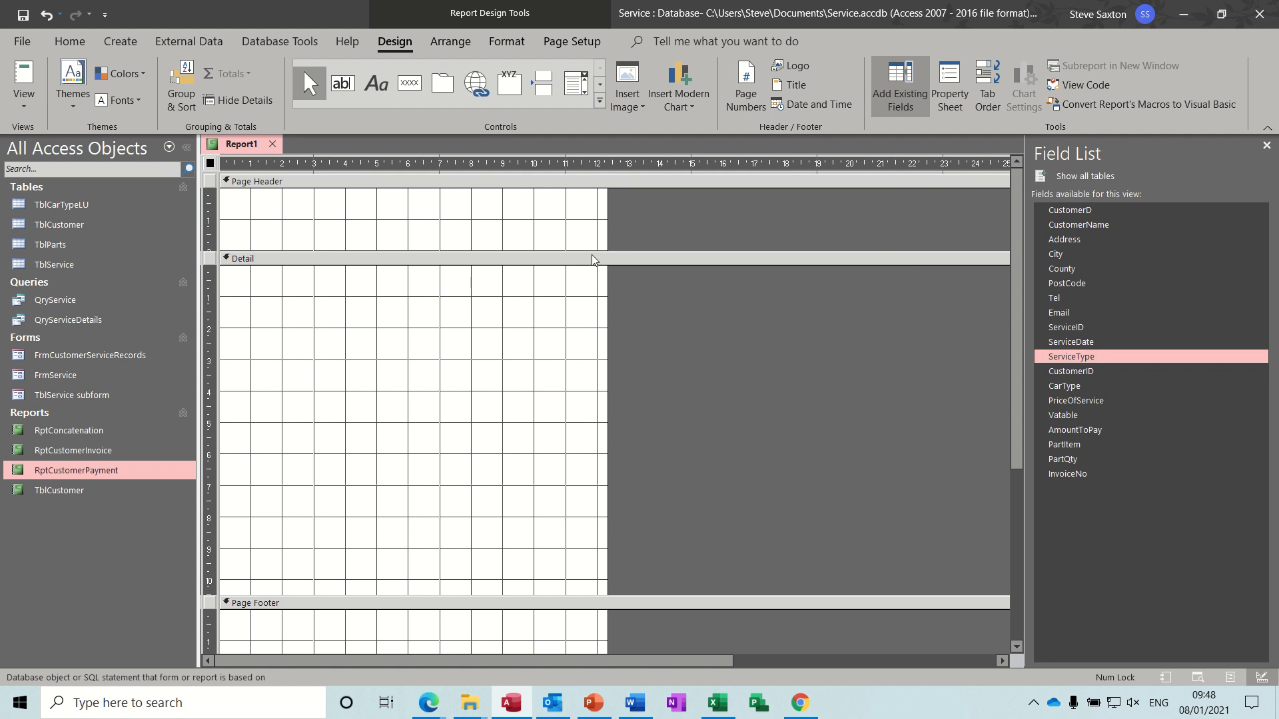
# Enlarge the Page Header to about 3.7 cm high and add a text box about 10.3 by 2.5 cm without its label
pyautogui.moveTo(593, 250); pyautogui.dragTo(595, 305)
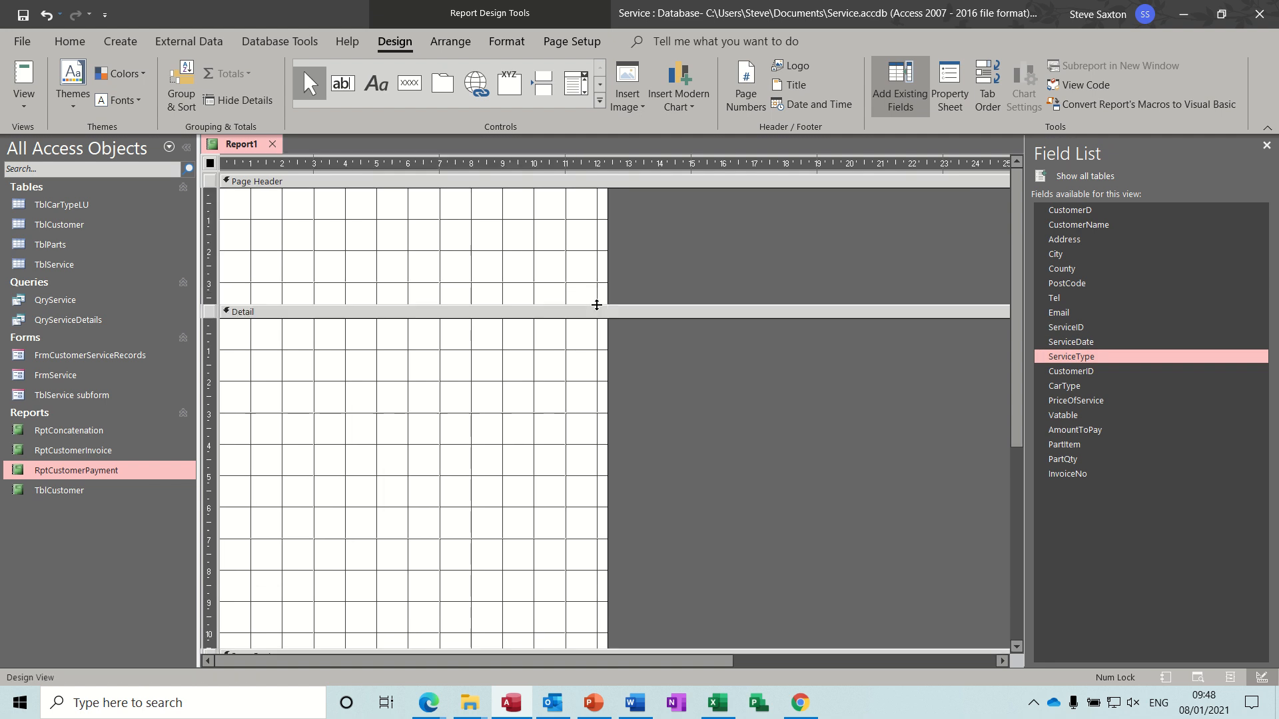
pyautogui.click(351, 91)
pyautogui.moveTo(251, 200); pyautogui.dragTo(576, 280)
pyautogui.click(228, 213)
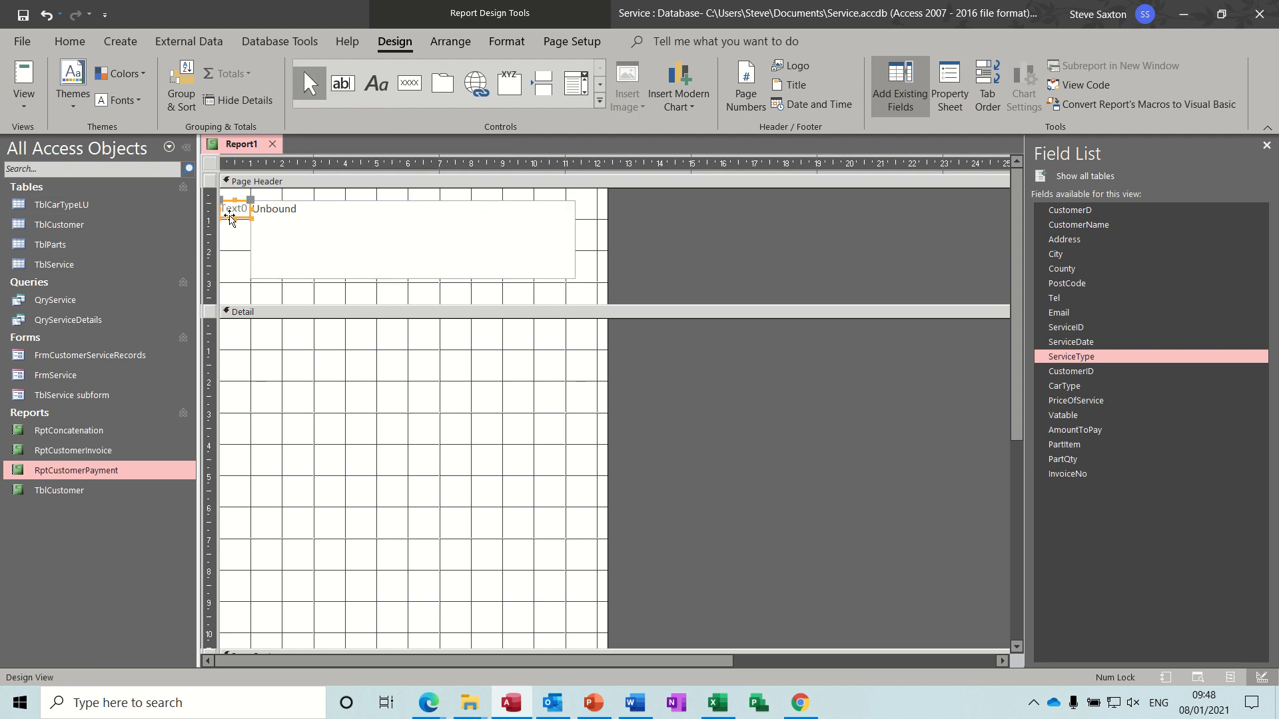
pyautogui.press('Delete')
# Begin the header text box's expression with =[customername], concatenated through a quoted line break with [address]
pyautogui.click(283, 217)
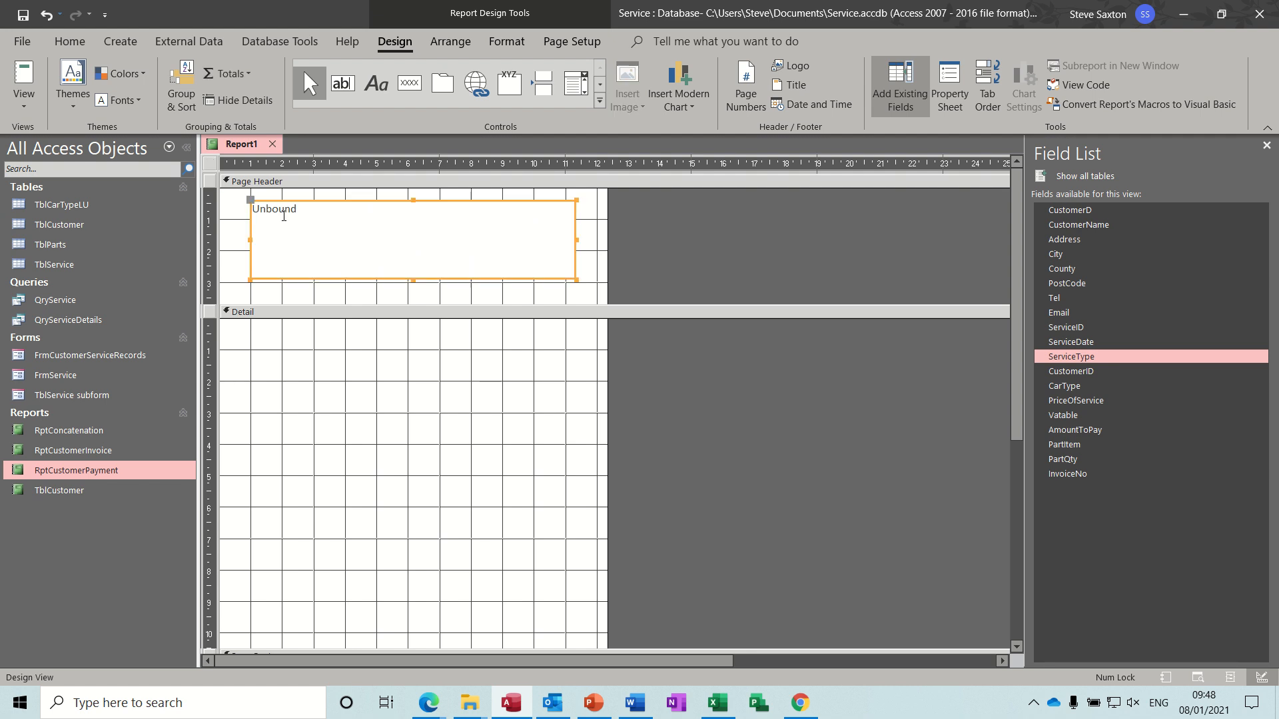
pyautogui.click(284, 216)
pyautogui.write('=')
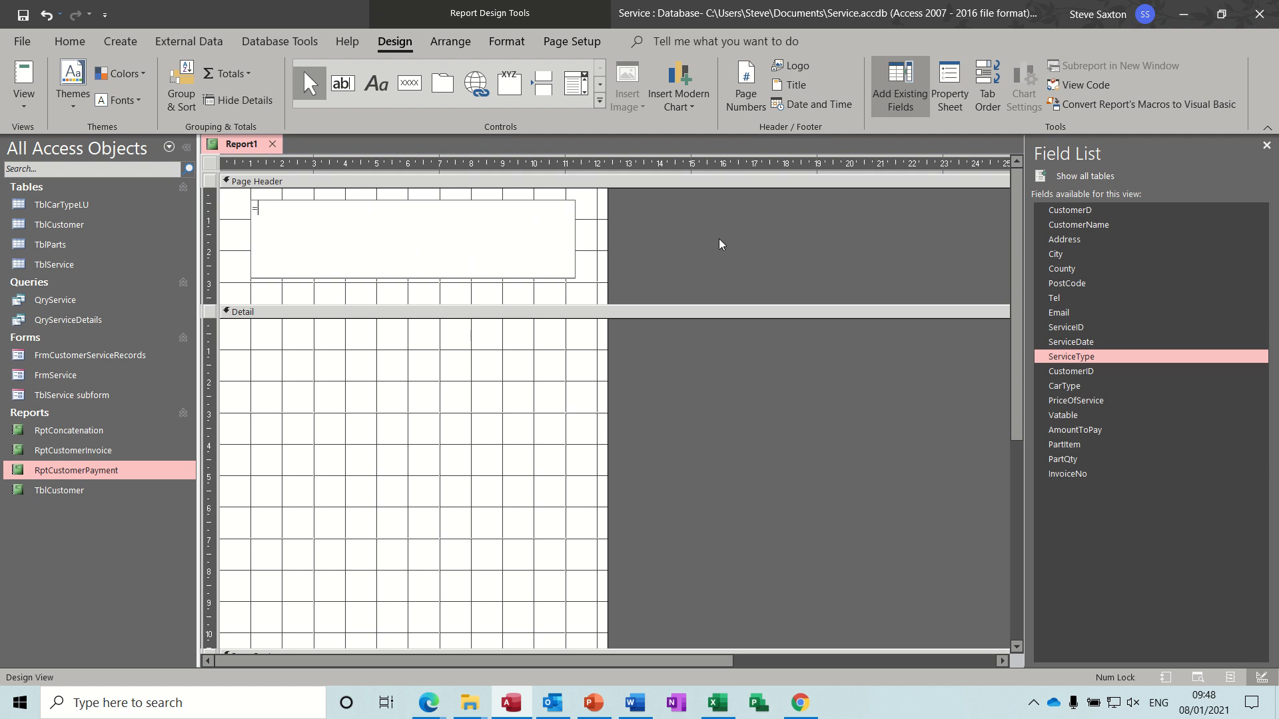
pyautogui.write('[customername]')
pyautogui.write('&"')
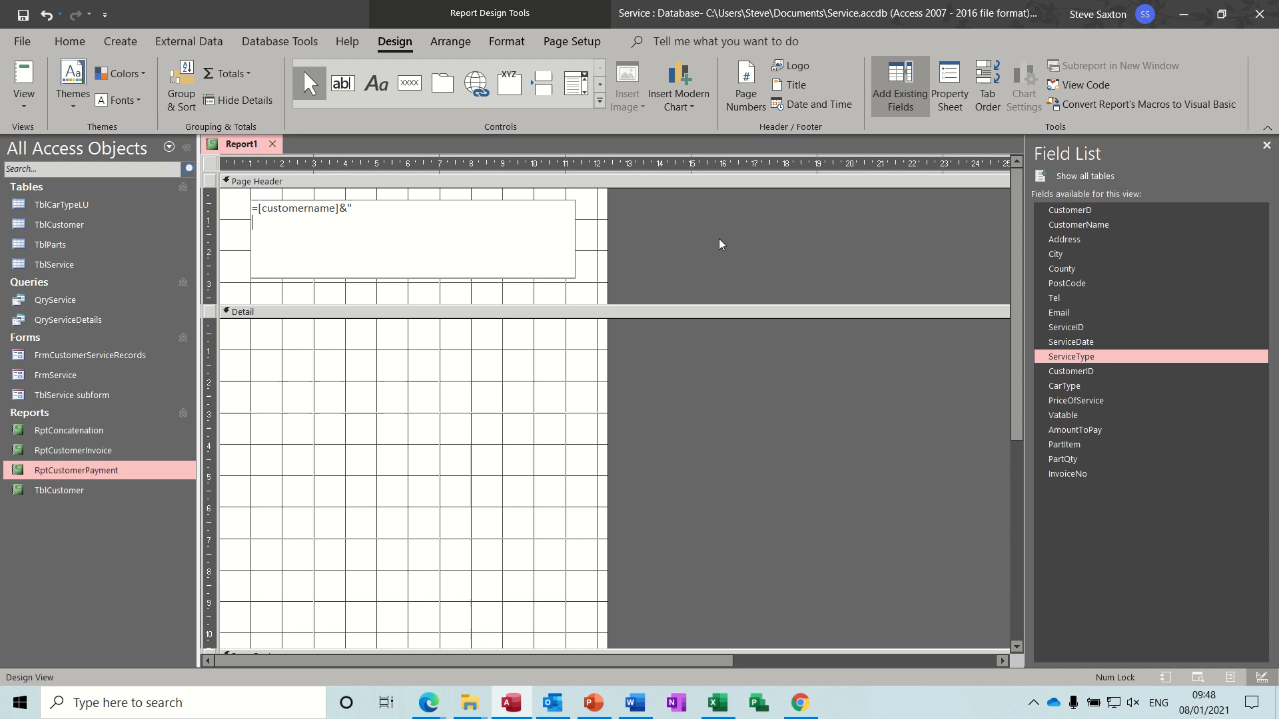
pyautogui.hotkey('ctrl', 'Return')
pyautogui.write('"&')
pyautogui.write('[address')
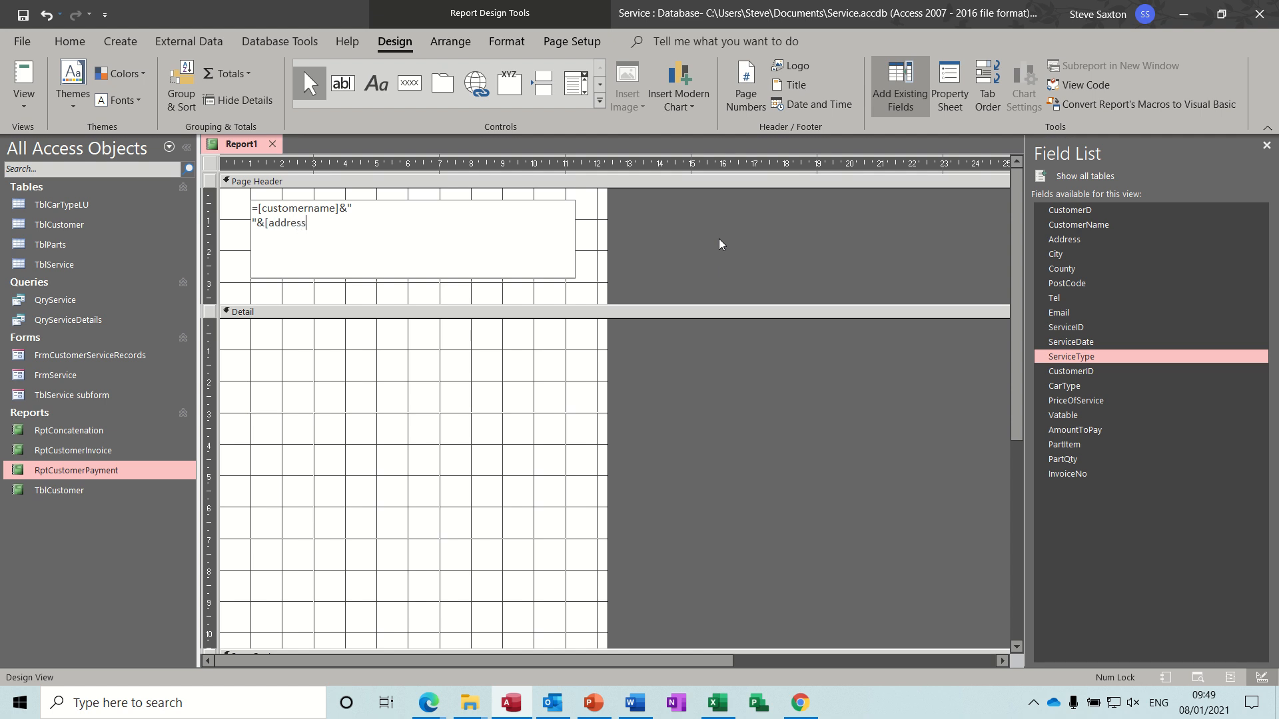
pyautogui.write('0')
pyautogui.press('BackSpace')
pyautogui.write(']')
# Append [city] and [postcode] to the expression, each after a quoted line break, and move the text box to the Page Header's upper-left corner
pyautogui.write('&')
pyautogui.write('" ')
pyautogui.write('"')
pyautogui.write('&')
pyautogui.write('[city')
pyautogui.write(']')
pyautogui.write('&')
pyautogui.write('" ')
pyautogui.write('"')
pyautogui.write('&')
pyautogui.write('[')
pyautogui.write('postcode')
pyautogui.write(']')
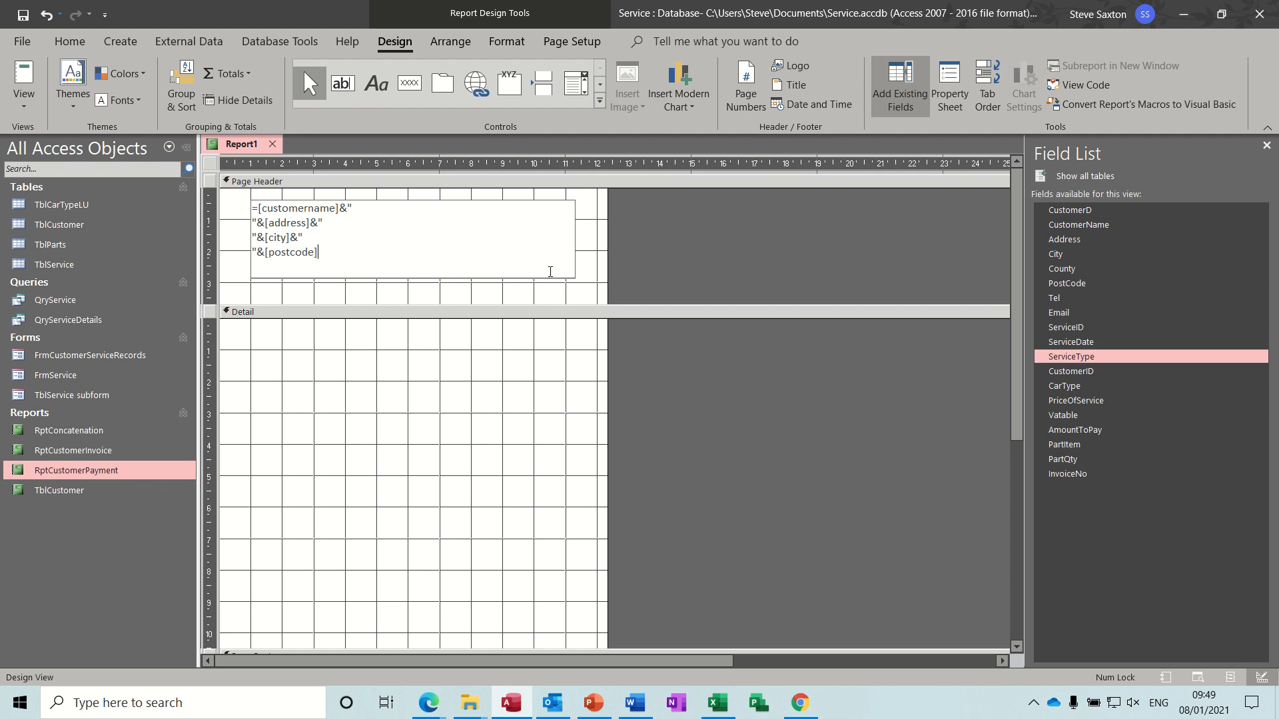
pyautogui.click(550, 293)
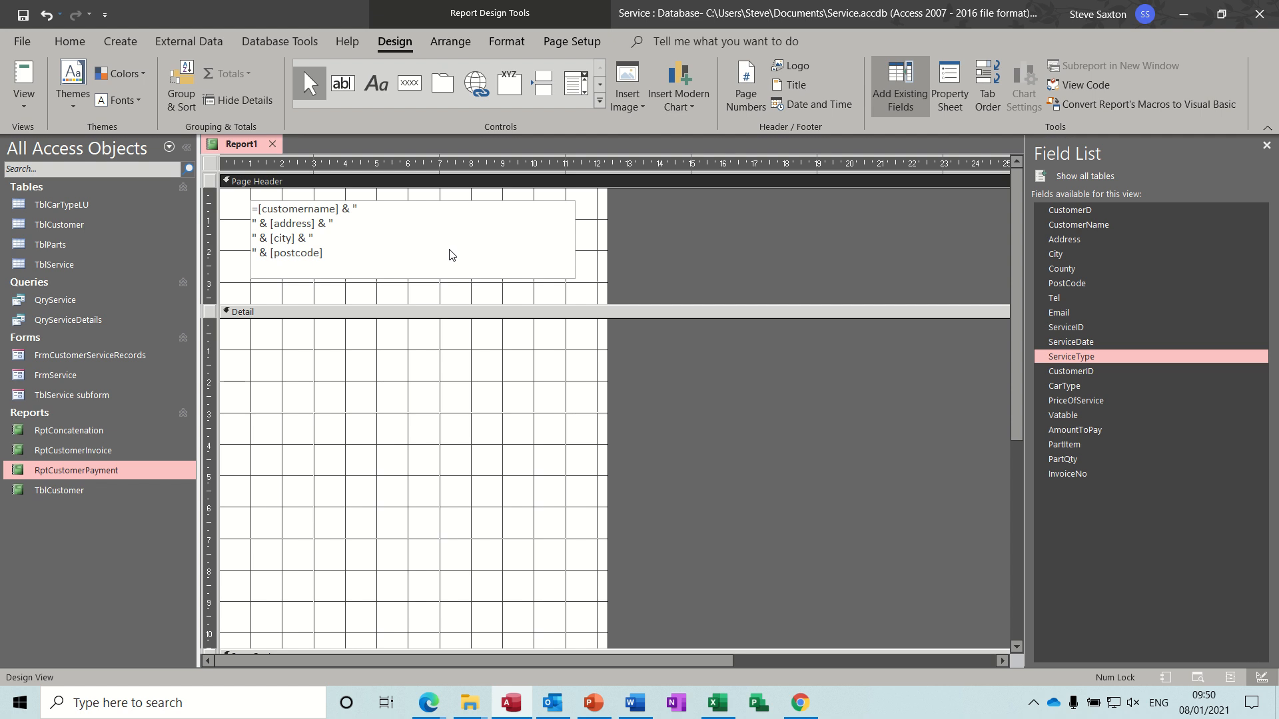
pyautogui.moveTo(449, 251); pyautogui.dragTo(421, 239)
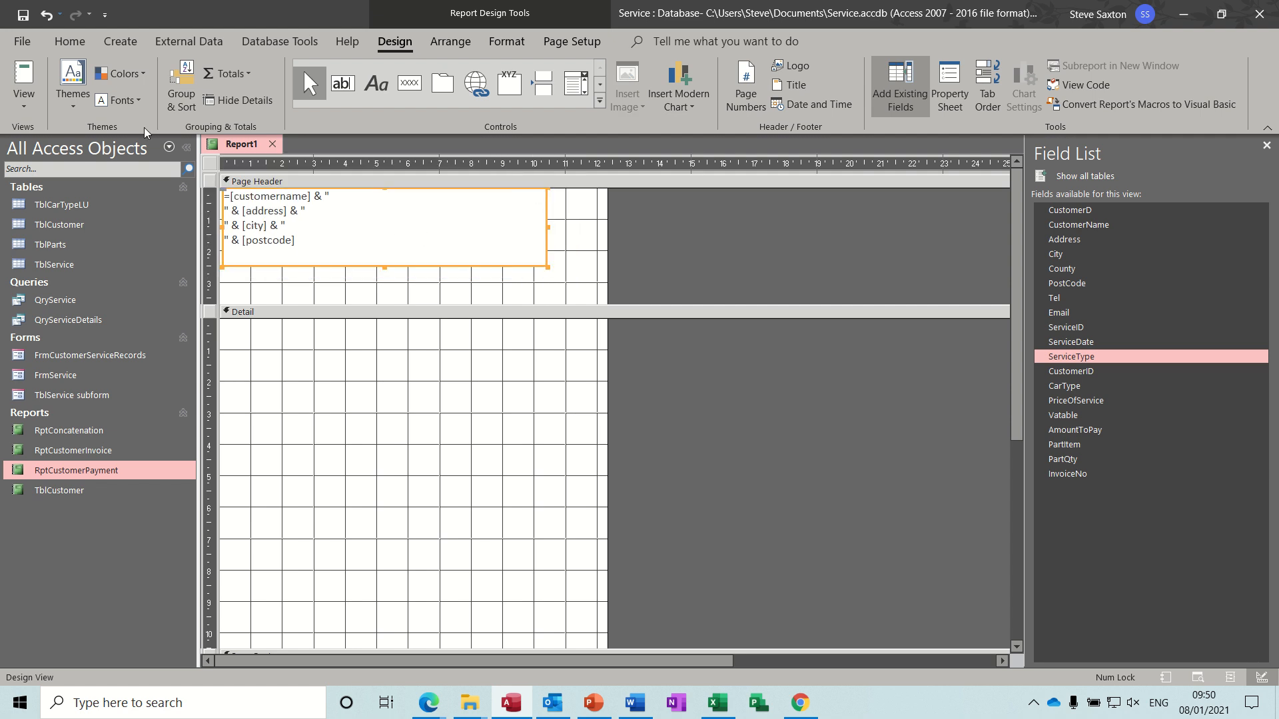
# Preview the concatenated address in Report View for an invoice number and return to Design View
pyautogui.click(29, 79)
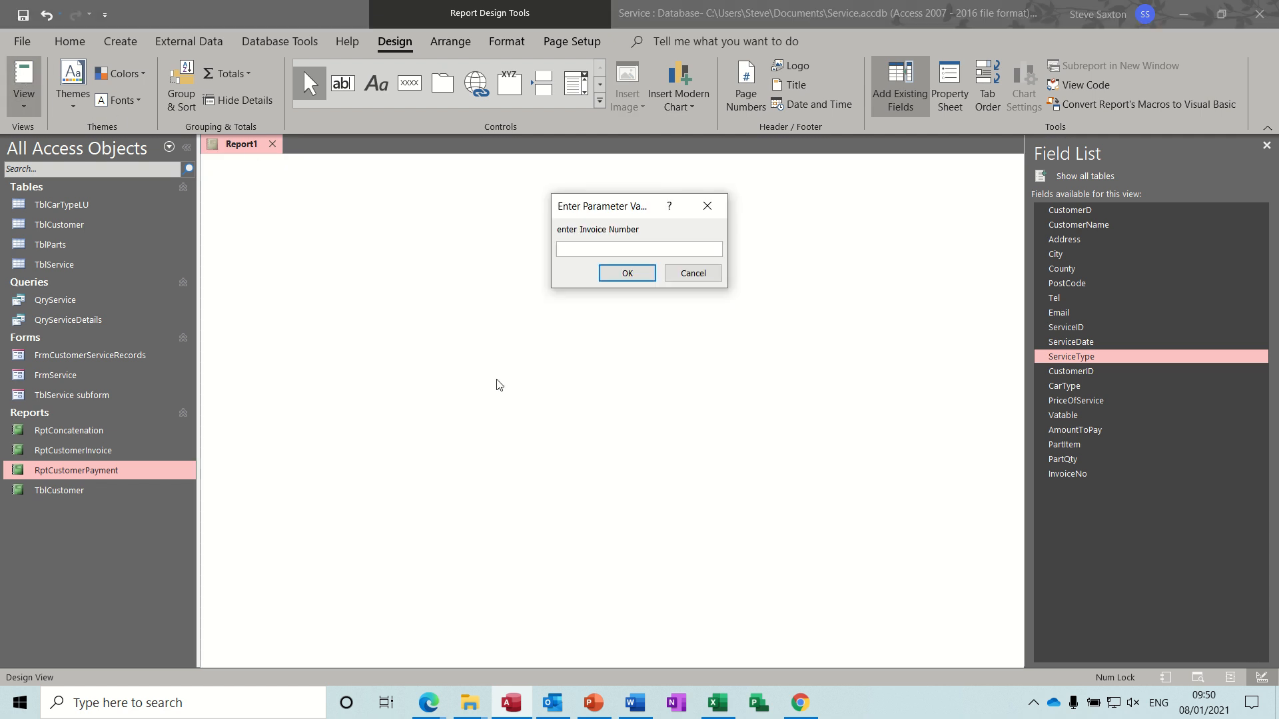
pyautogui.press('Return')
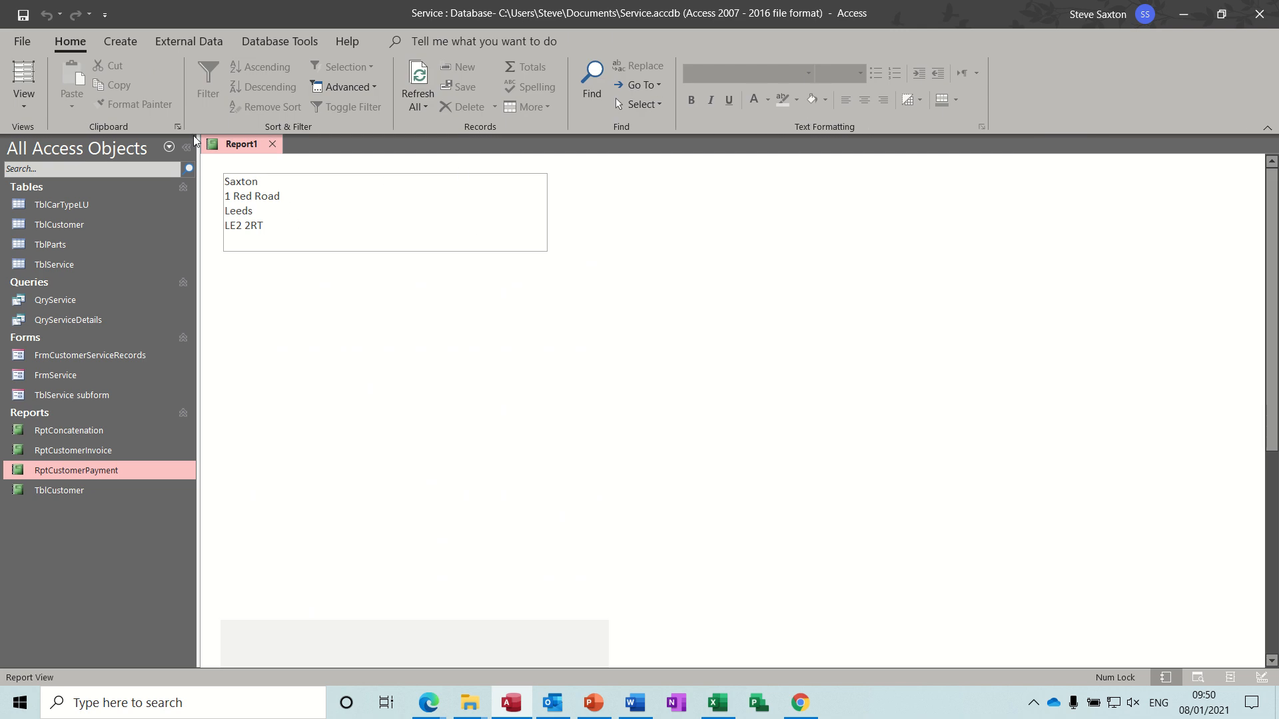
pyautogui.click(24, 101)
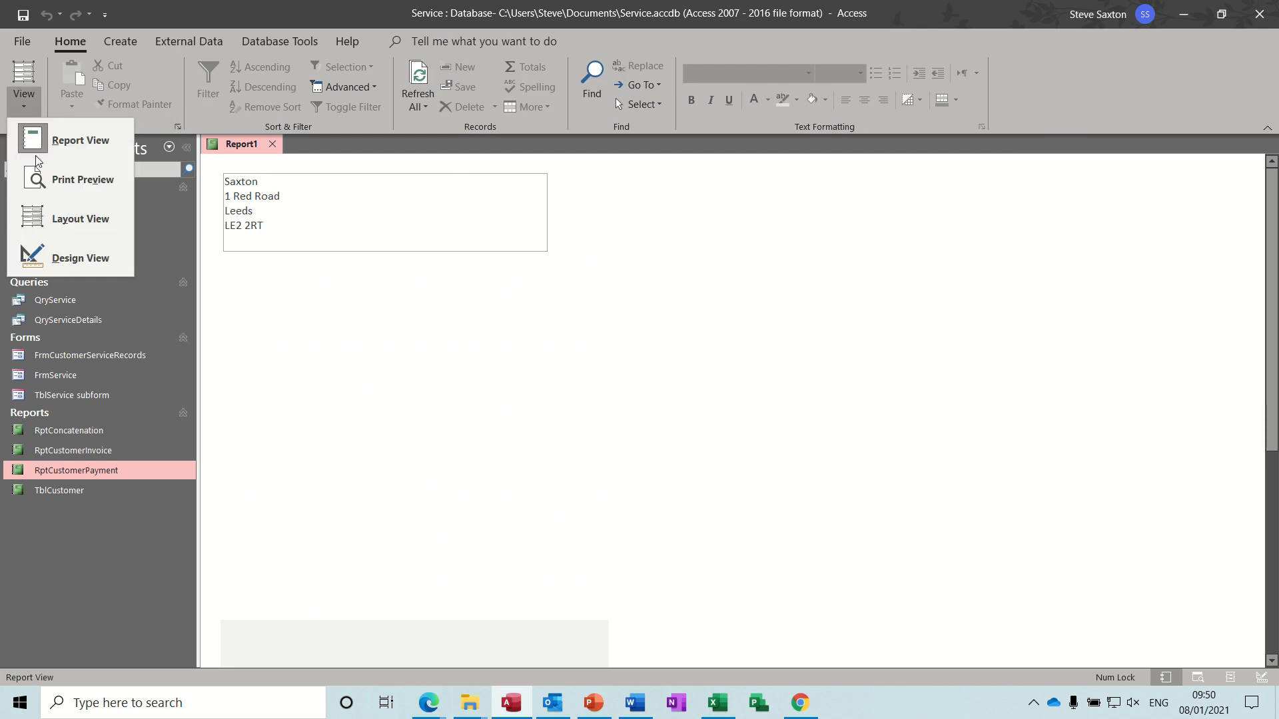
pyautogui.click(55, 249)
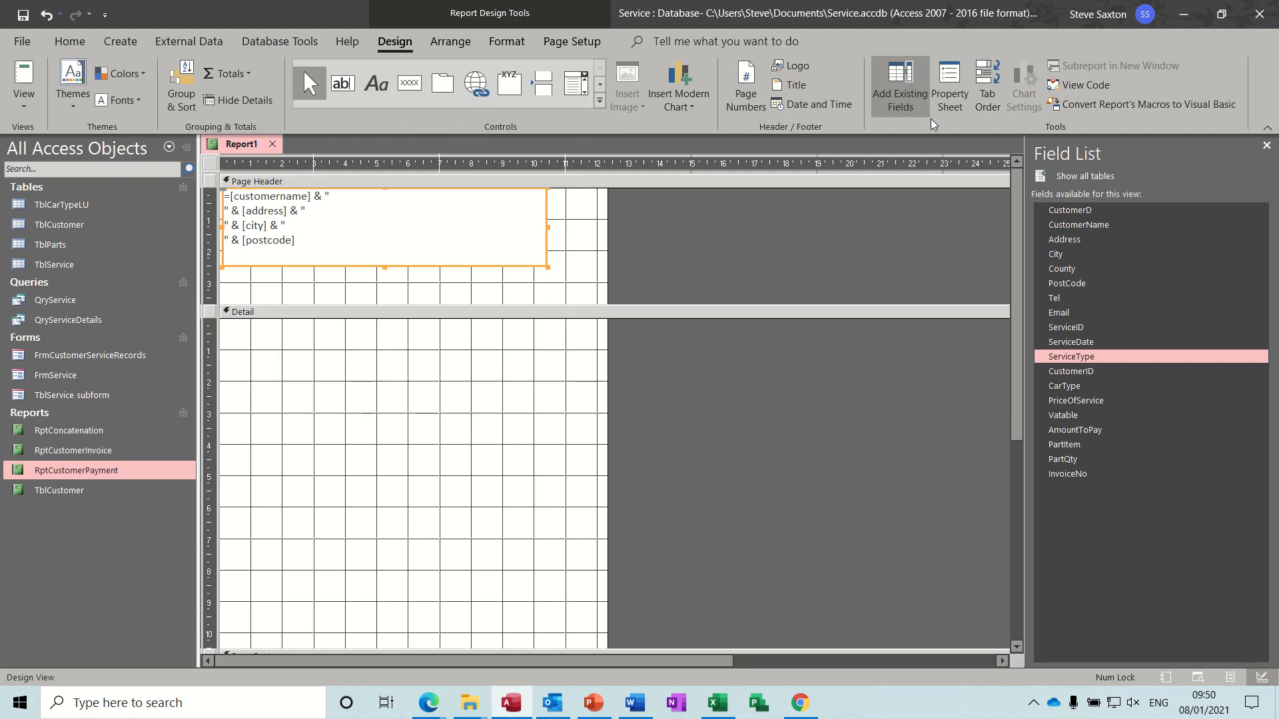
# Set the border style of the concatenated address text box in the Page Header to Transparent
pyautogui.click(902, 86)
pyautogui.click(943, 86)
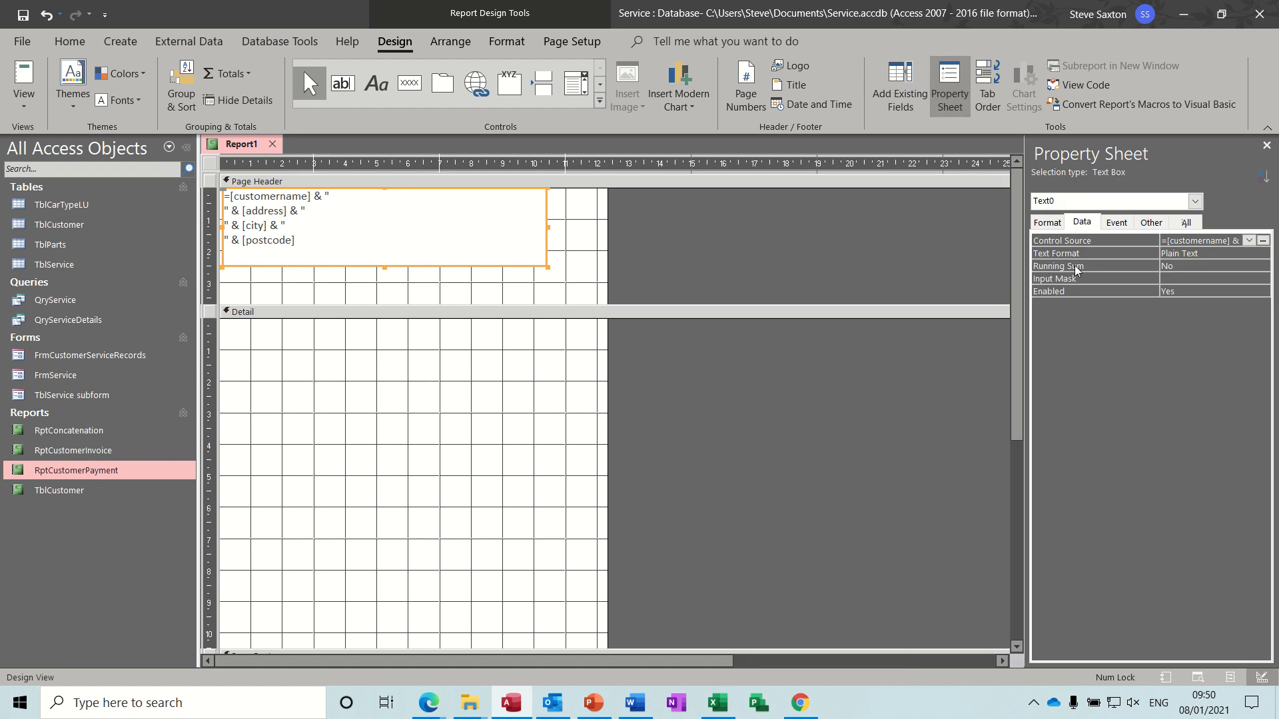
pyautogui.click(1049, 224)
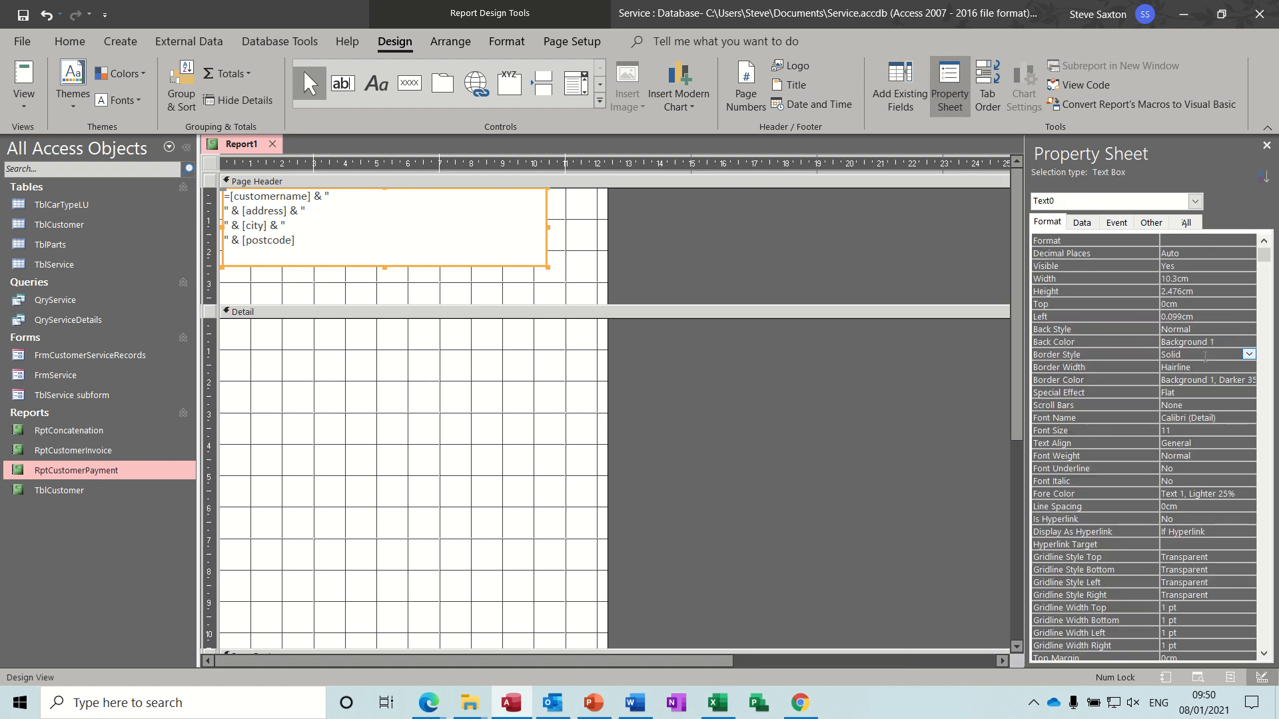
pyautogui.click(1248, 355)
pyautogui.click(1217, 367)
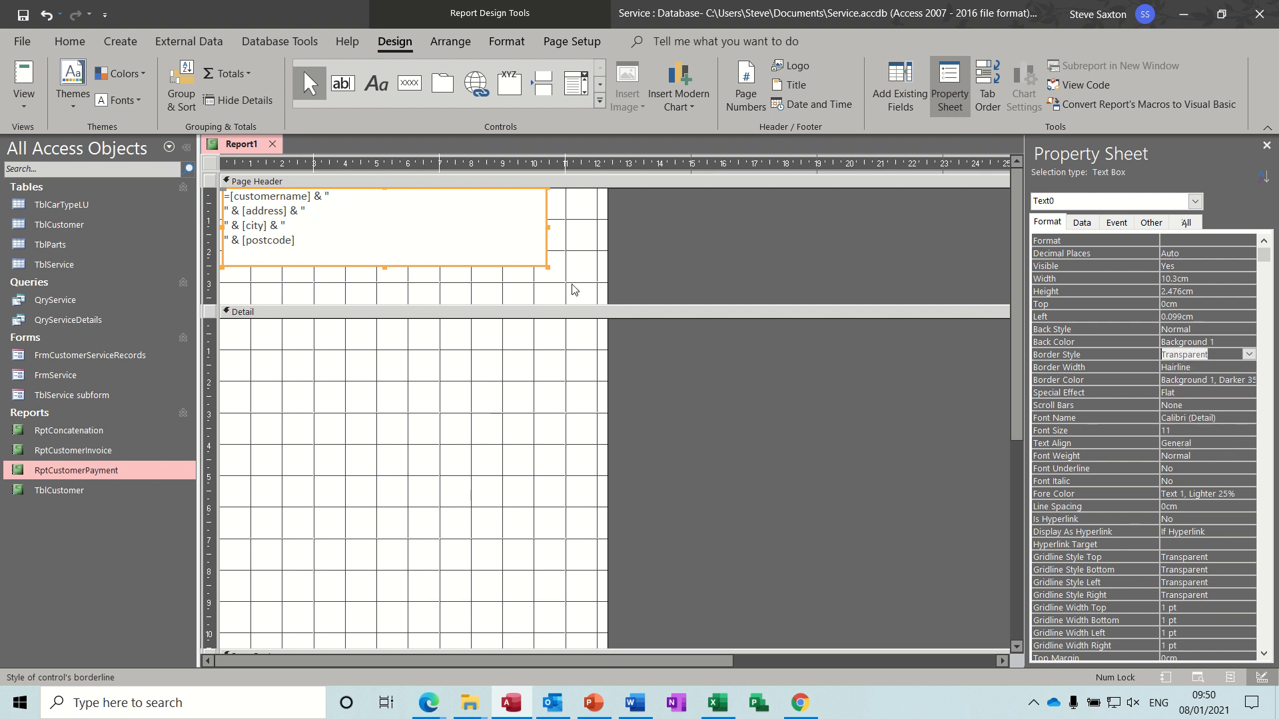
# Check the borderless address block in Report View for invoice number 1 and return to Design View
pyautogui.click(24, 79)
pyautogui.write('1')
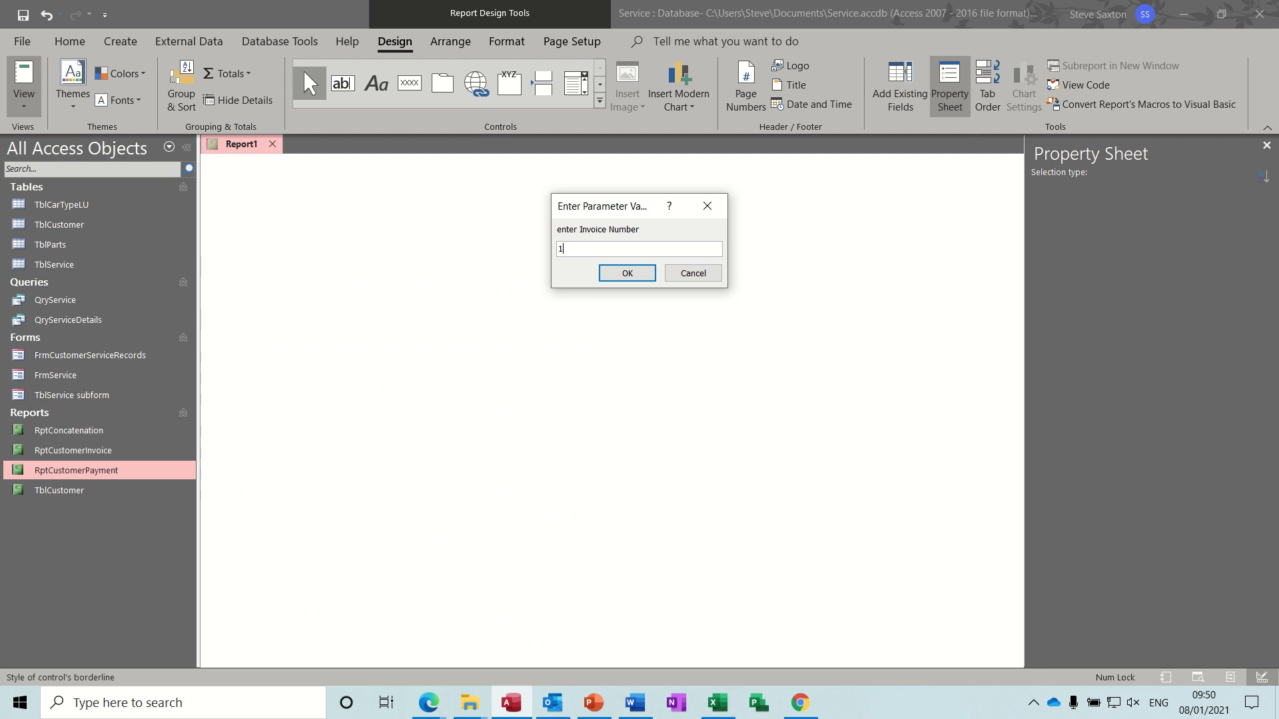
pyautogui.press('Return')
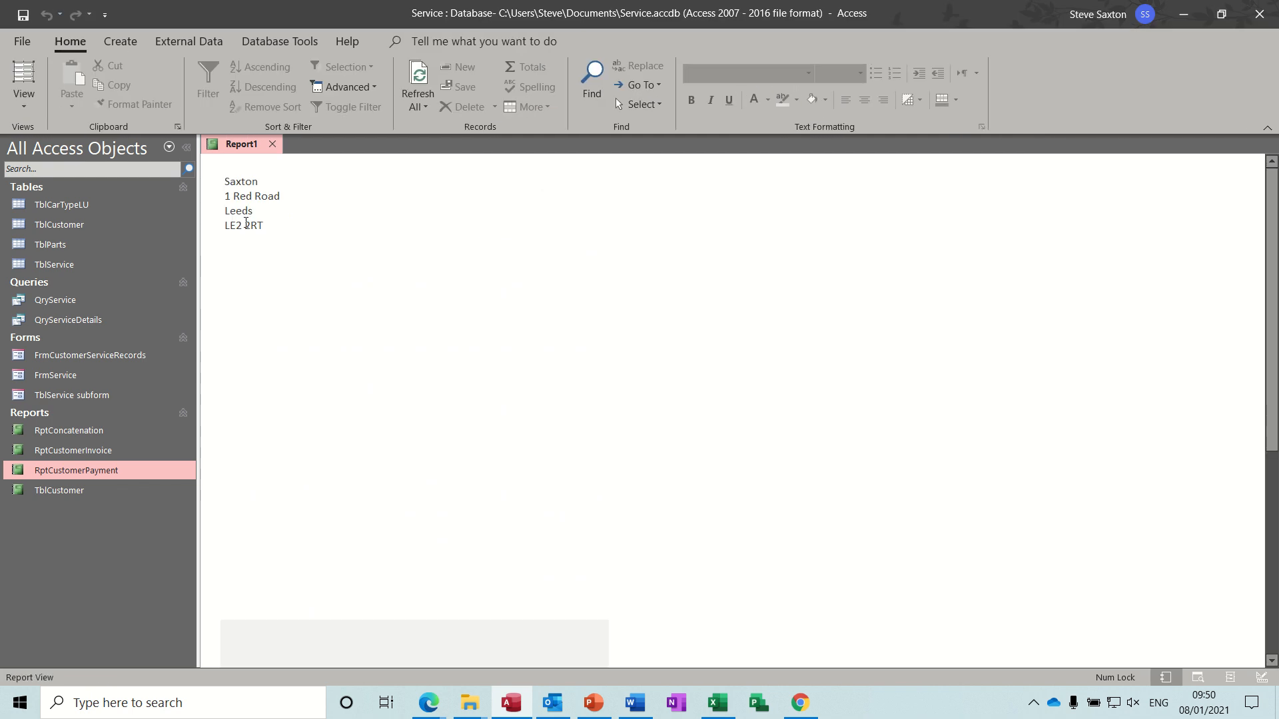
pyautogui.click(24, 101)
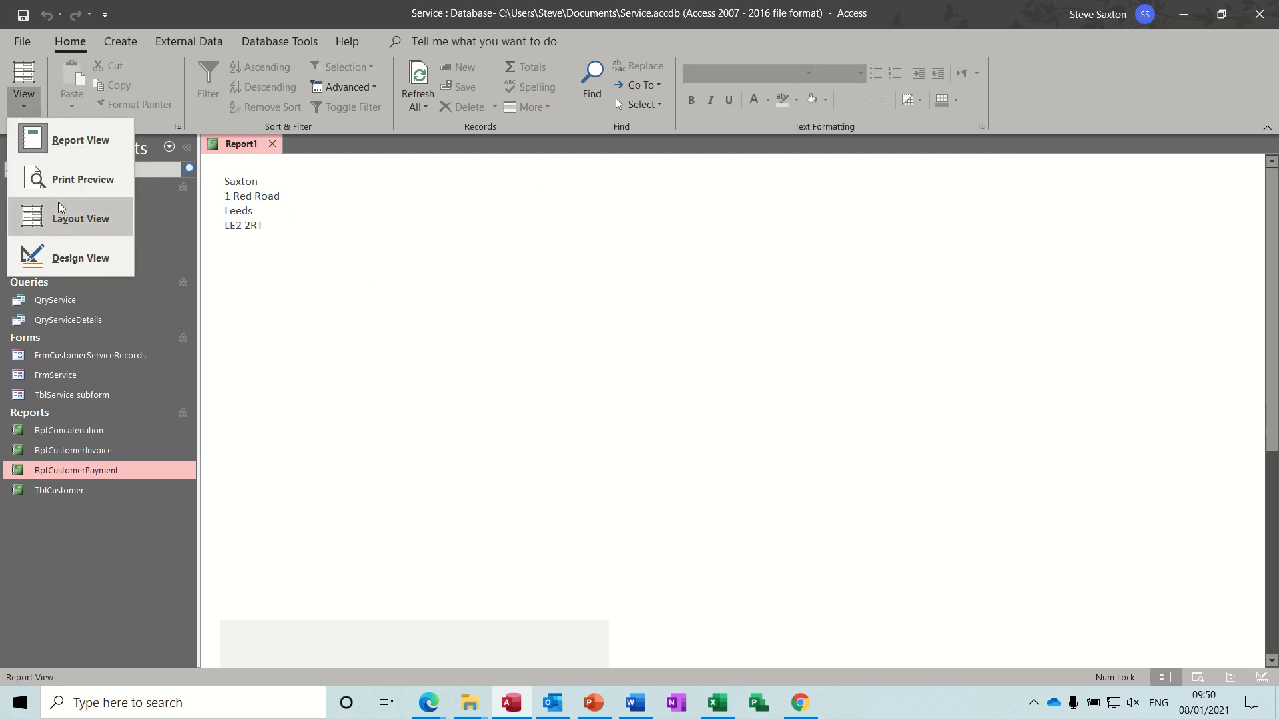
pyautogui.click(67, 258)
# Reduce the Page Header's height slightly and group the report on InvoiceNo
pyautogui.moveTo(332, 305); pyautogui.dragTo(332, 294)
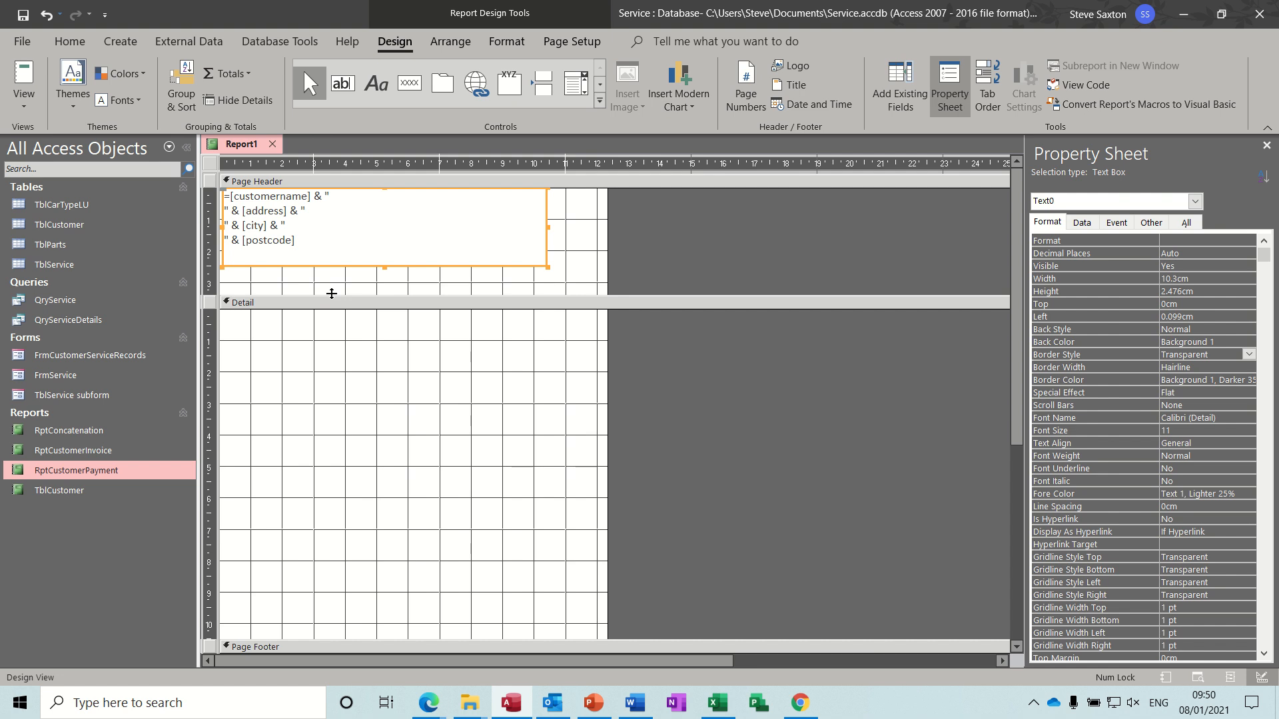
pyautogui.click(184, 80)
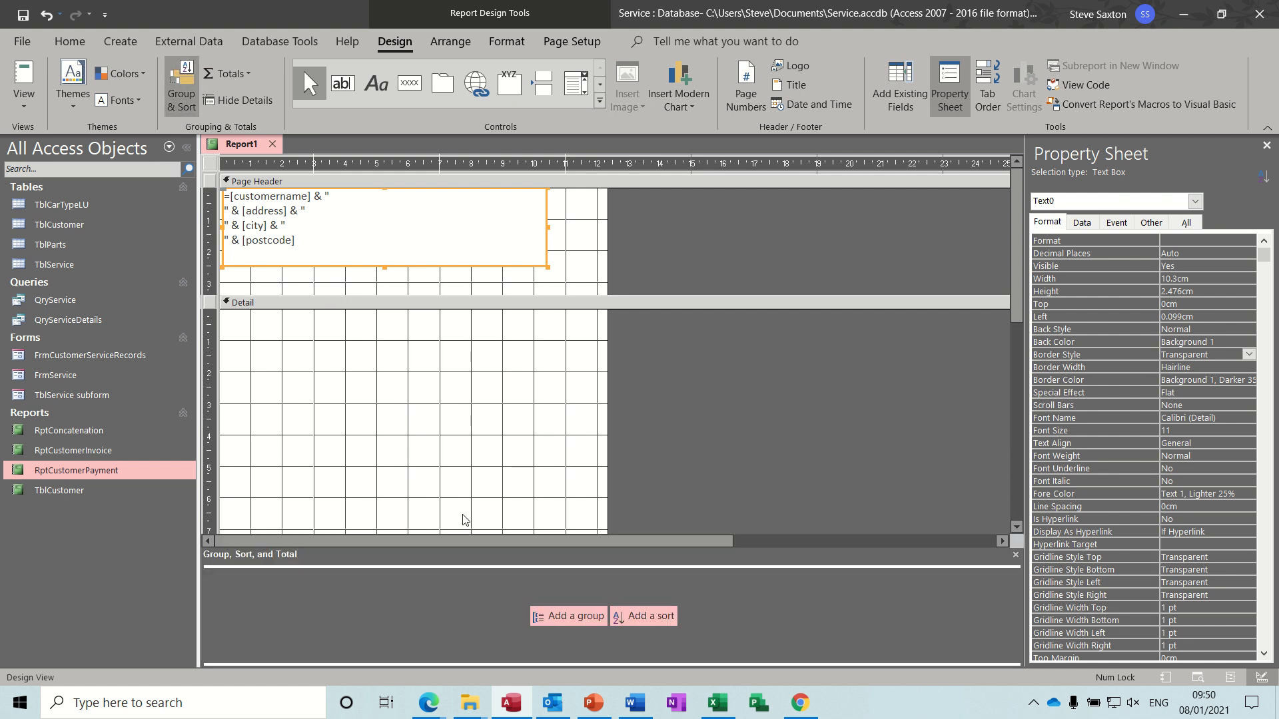
pyautogui.click(558, 616)
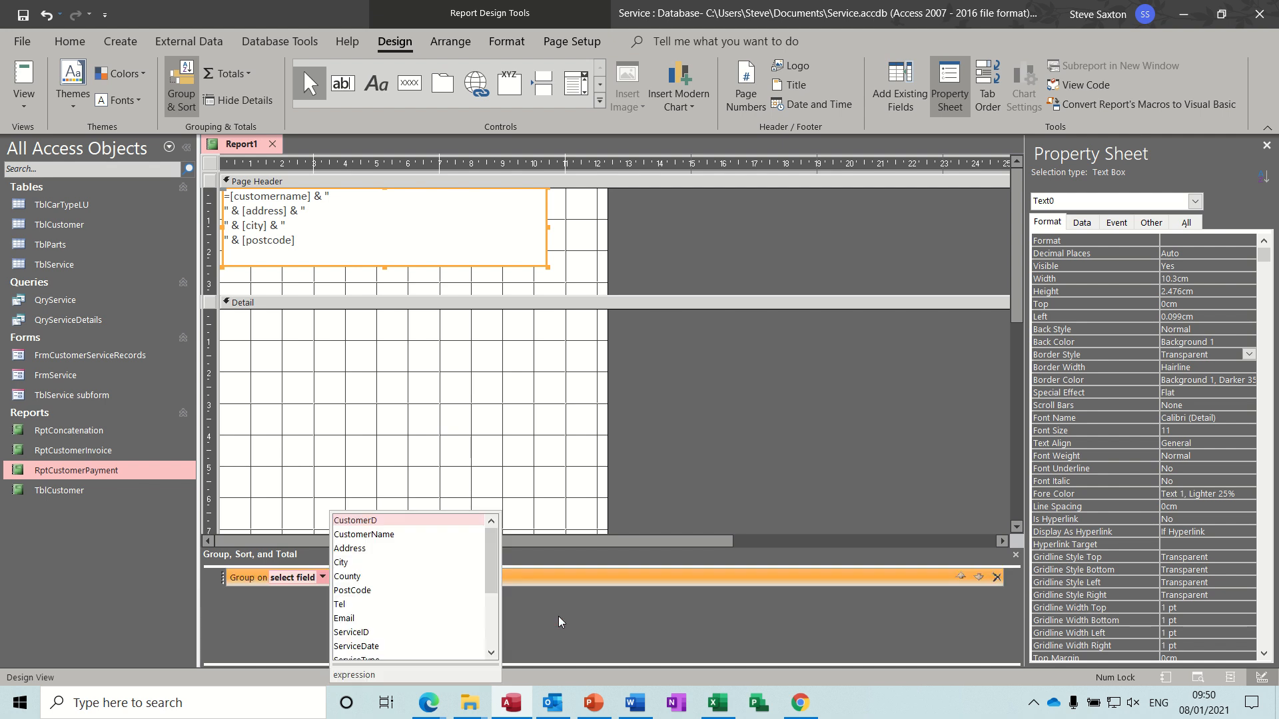
pyautogui.moveTo(493, 566); pyautogui.dragTo(493, 633)
pyautogui.click(368, 656)
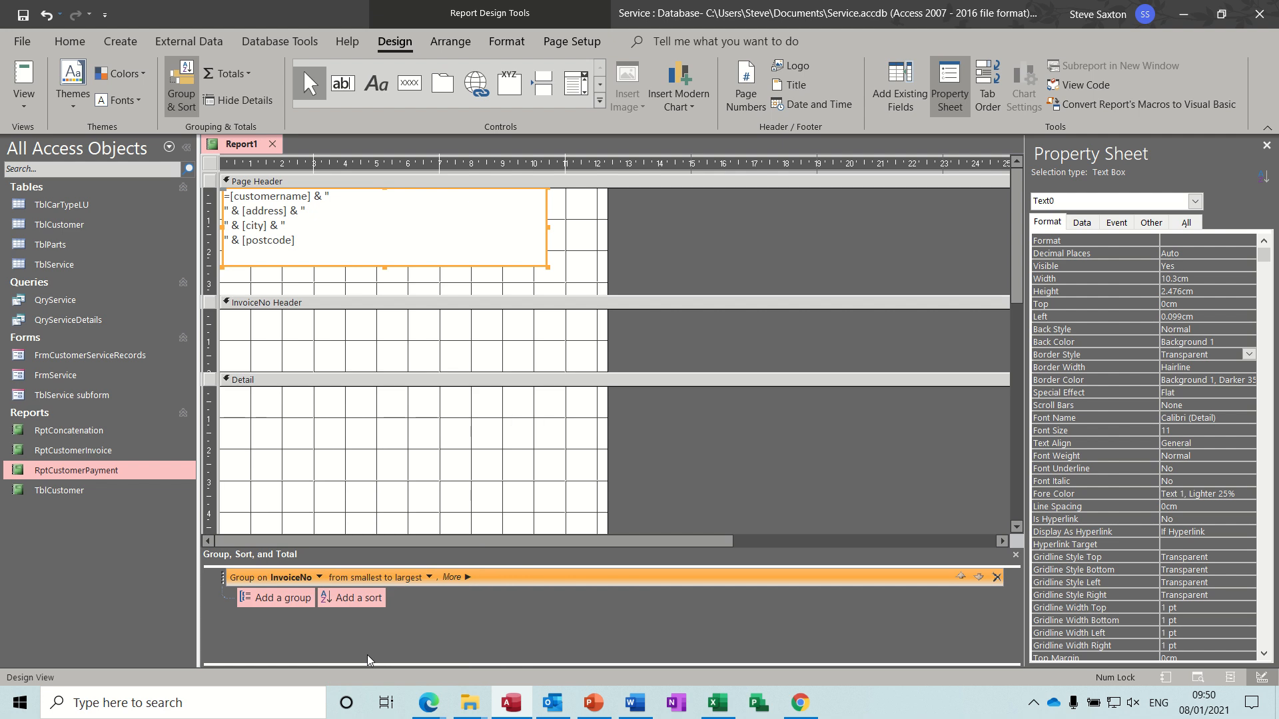
# Place the InvoiceNo and ServiceDate fields side by side in the InvoiceNo Header and shrink that header to fit them
pyautogui.click(905, 84)
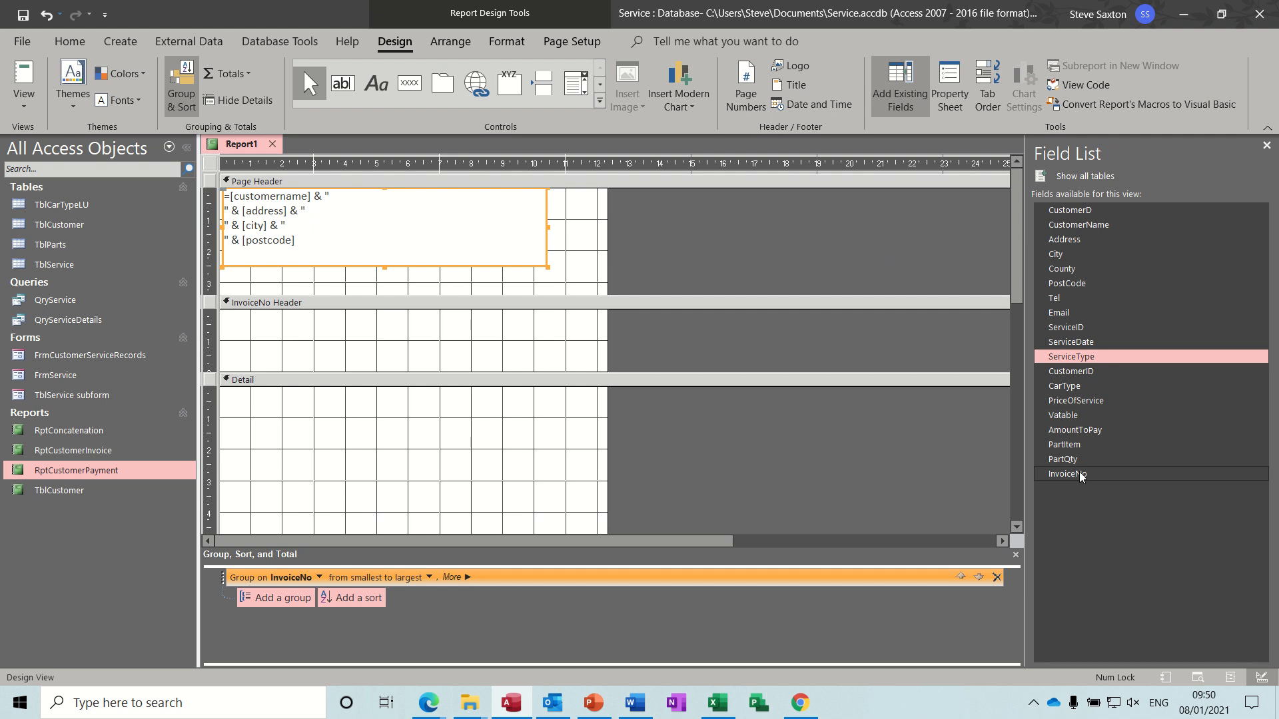
pyautogui.moveTo(1079, 471); pyautogui.dragTo(343, 328)
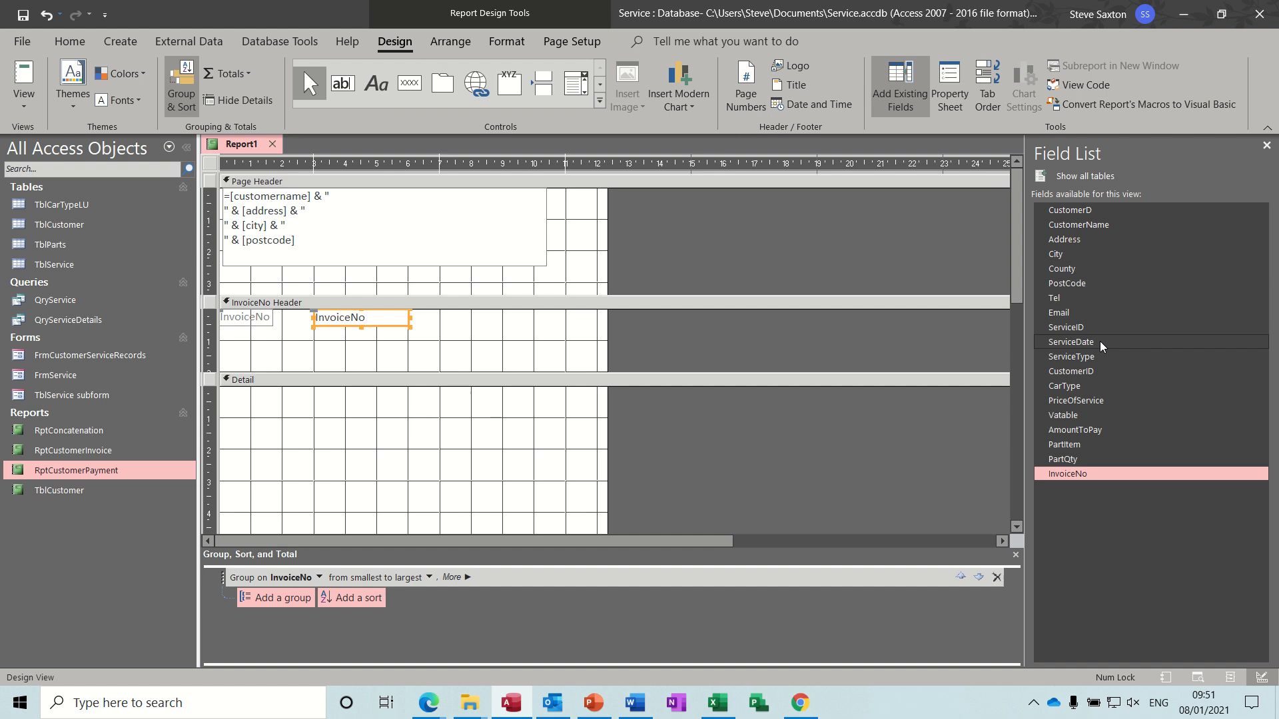
pyautogui.moveTo(1100, 341); pyautogui.dragTo(579, 322)
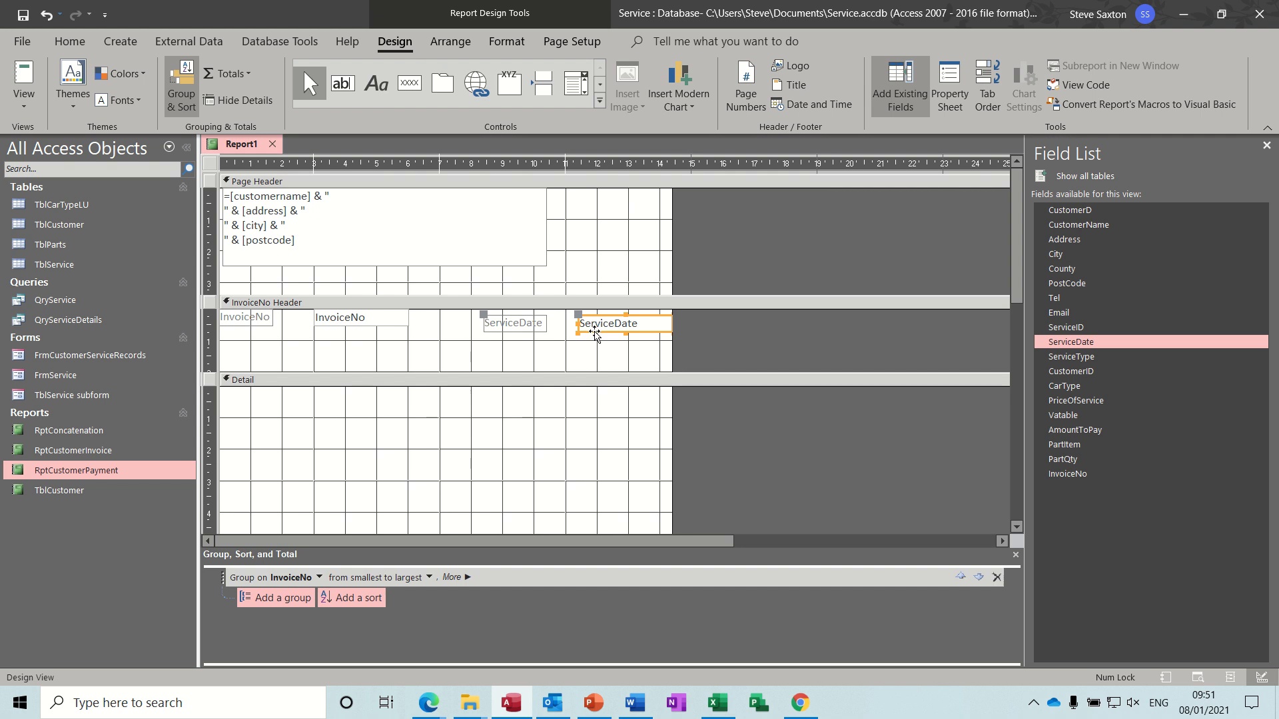
pyautogui.moveTo(594, 326); pyautogui.dragTo(559, 327)
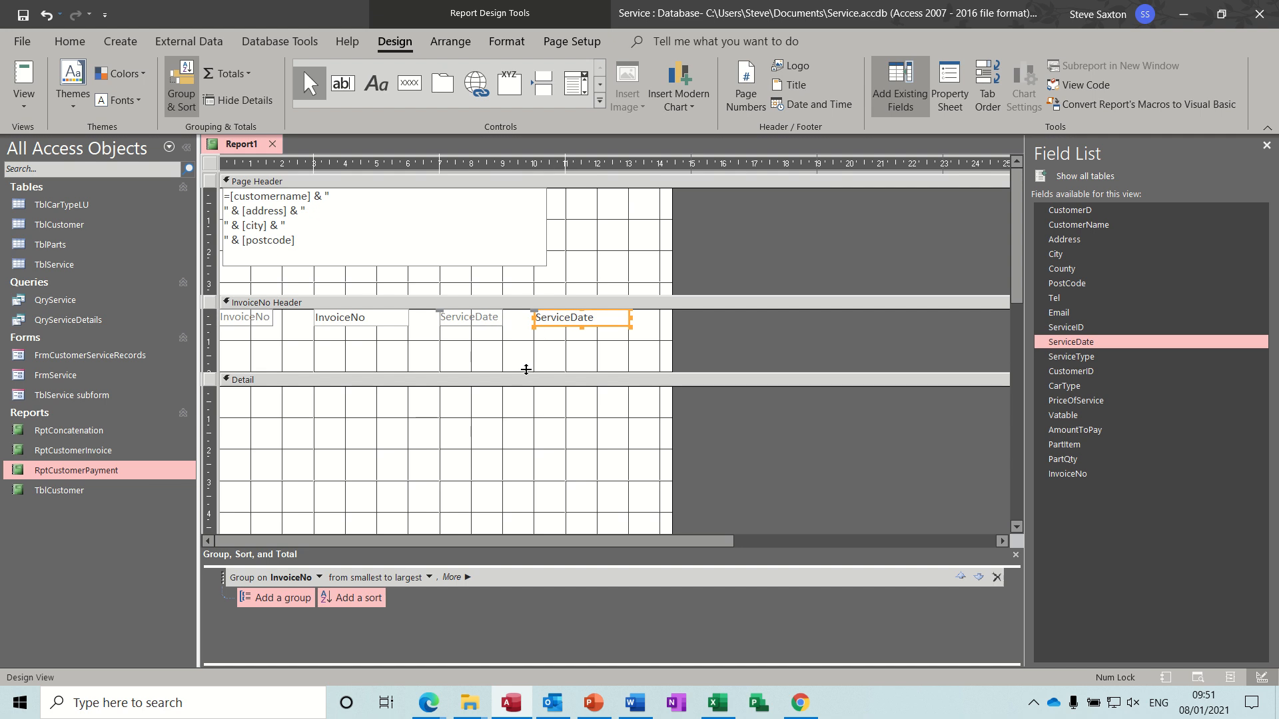
pyautogui.moveTo(525, 372); pyautogui.dragTo(526, 331)
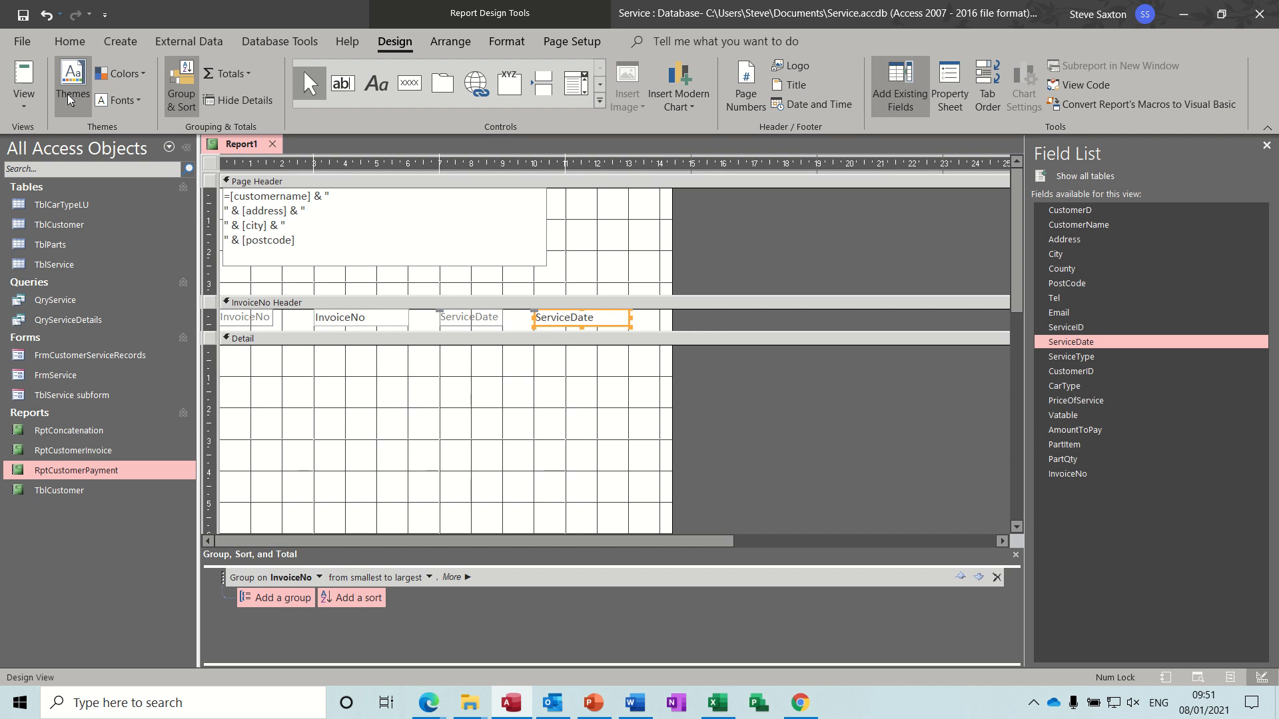
# Check the InvoiceNo and ServiceDate row in Report View for invoice number 1 and return to Design View
pyautogui.click(26, 72)
pyautogui.write('1')
pyautogui.press('Return')
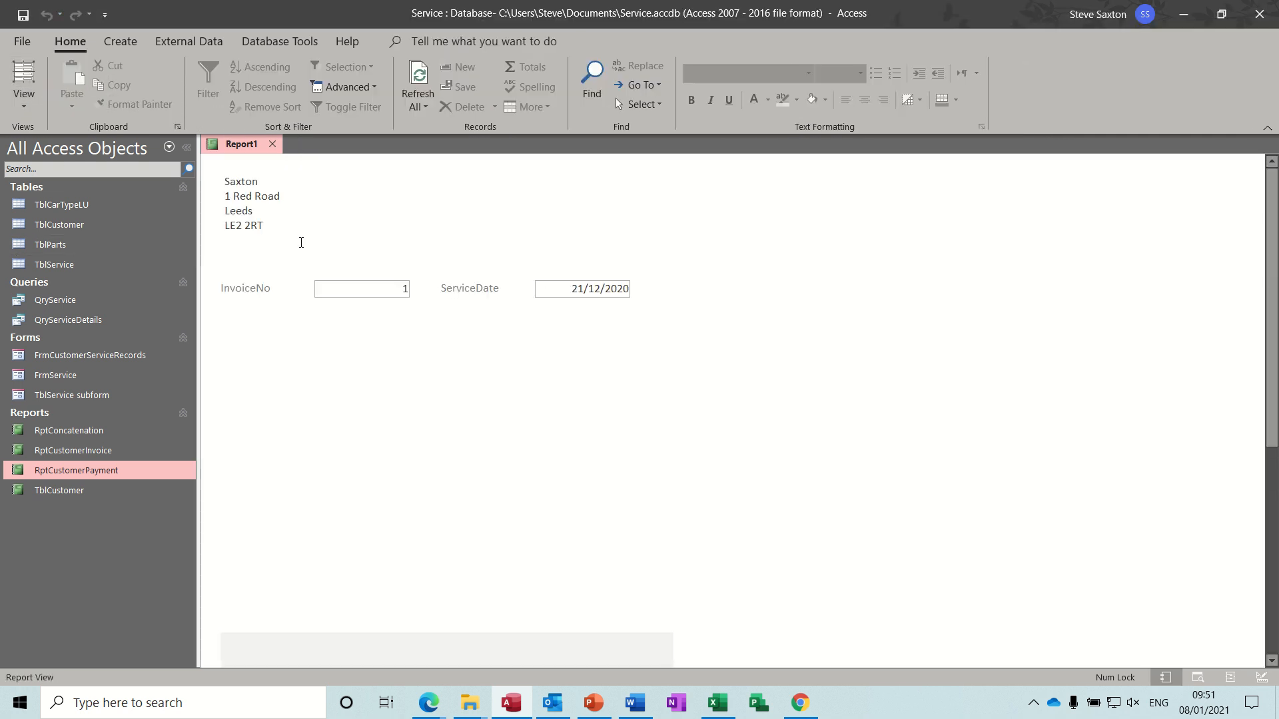
pyautogui.click(20, 107)
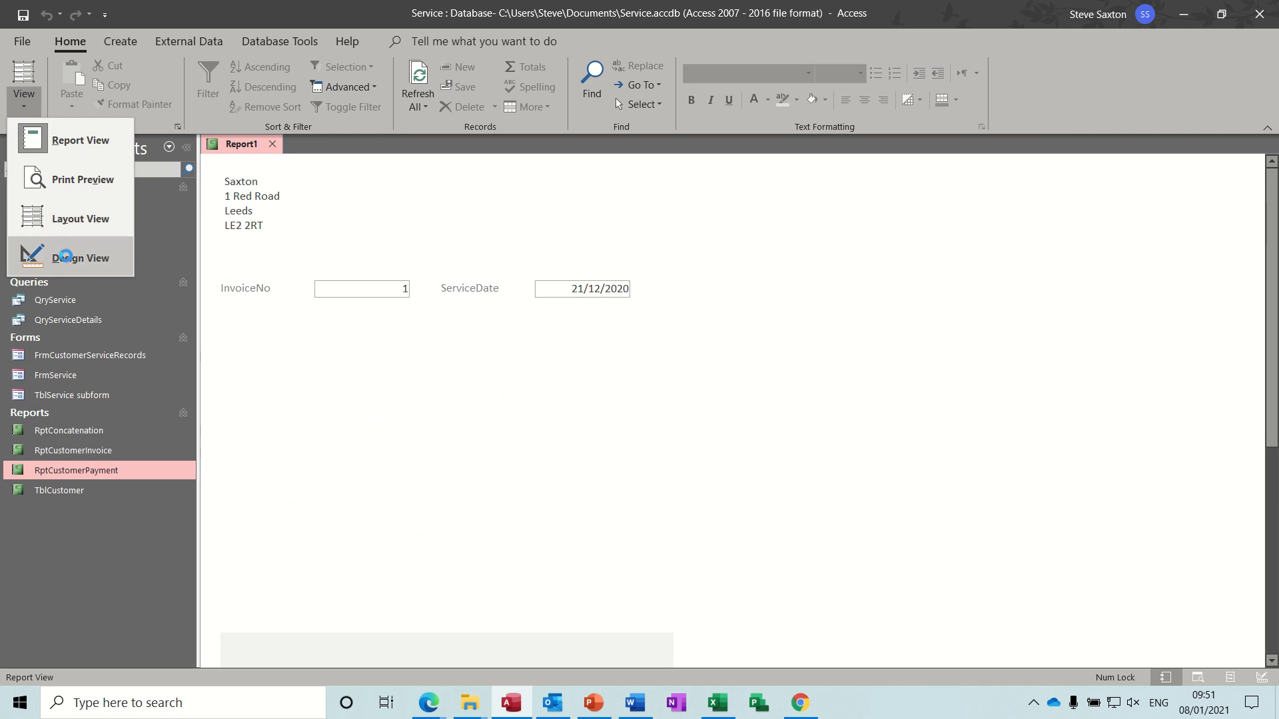
pyautogui.click(65, 257)
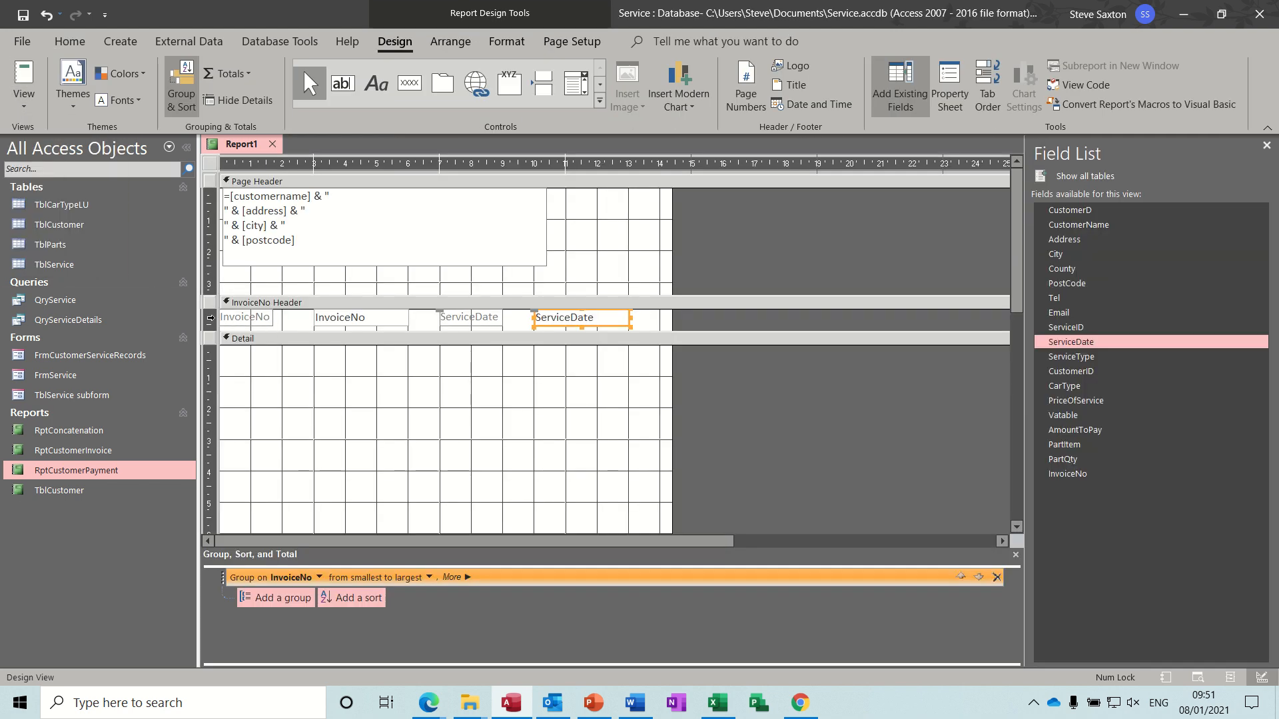
# Set the border style of all labels and text boxes in the InvoiceNo Header to Transparent
pyautogui.click(211, 318)
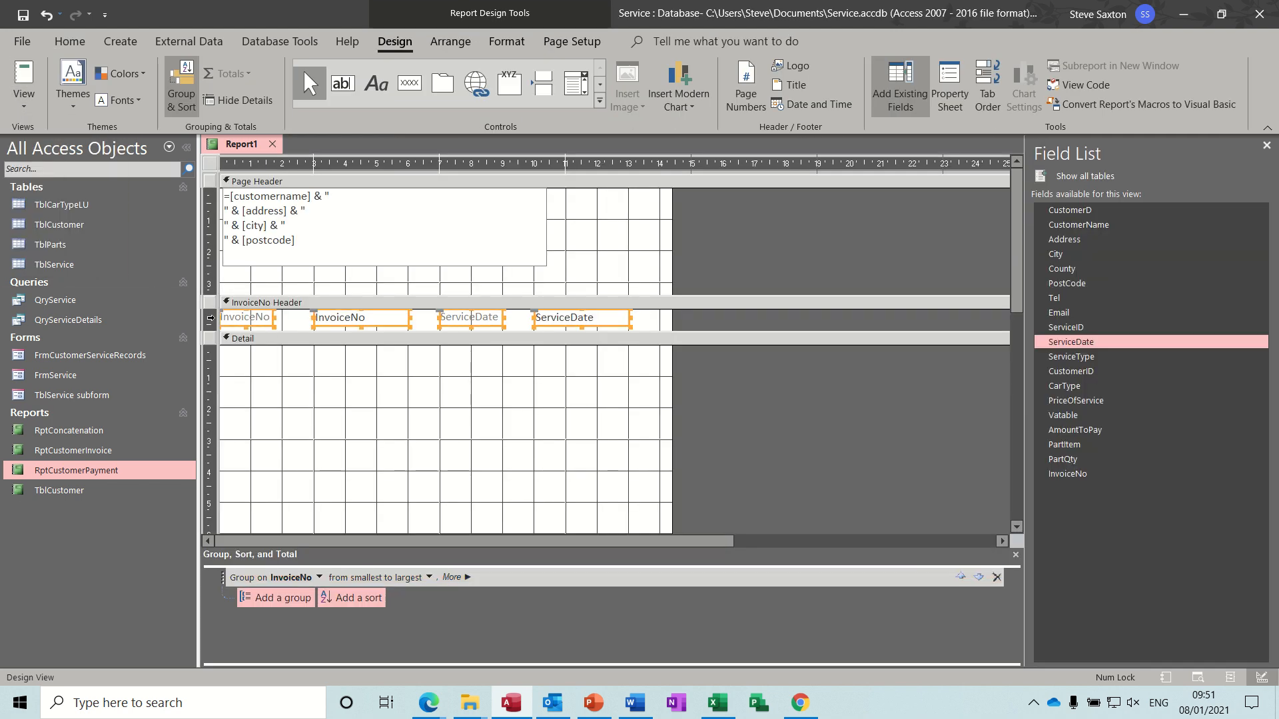
pyautogui.click(941, 78)
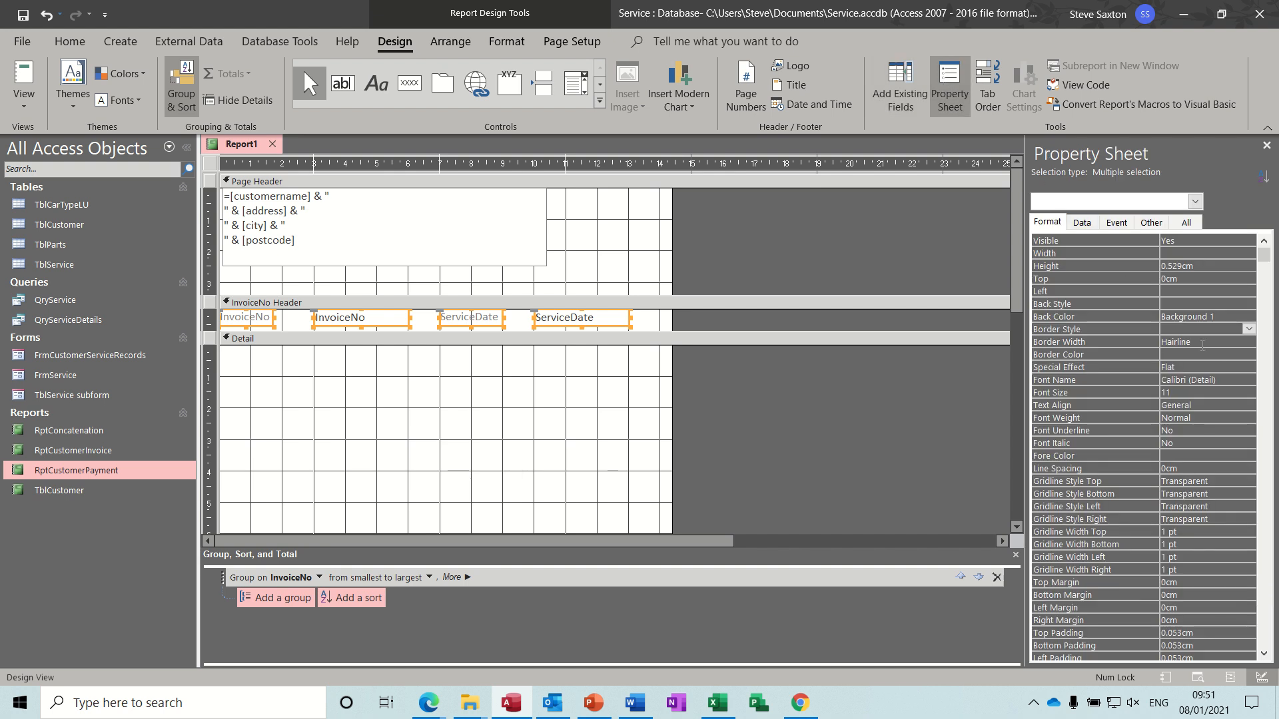
pyautogui.click(1248, 329)
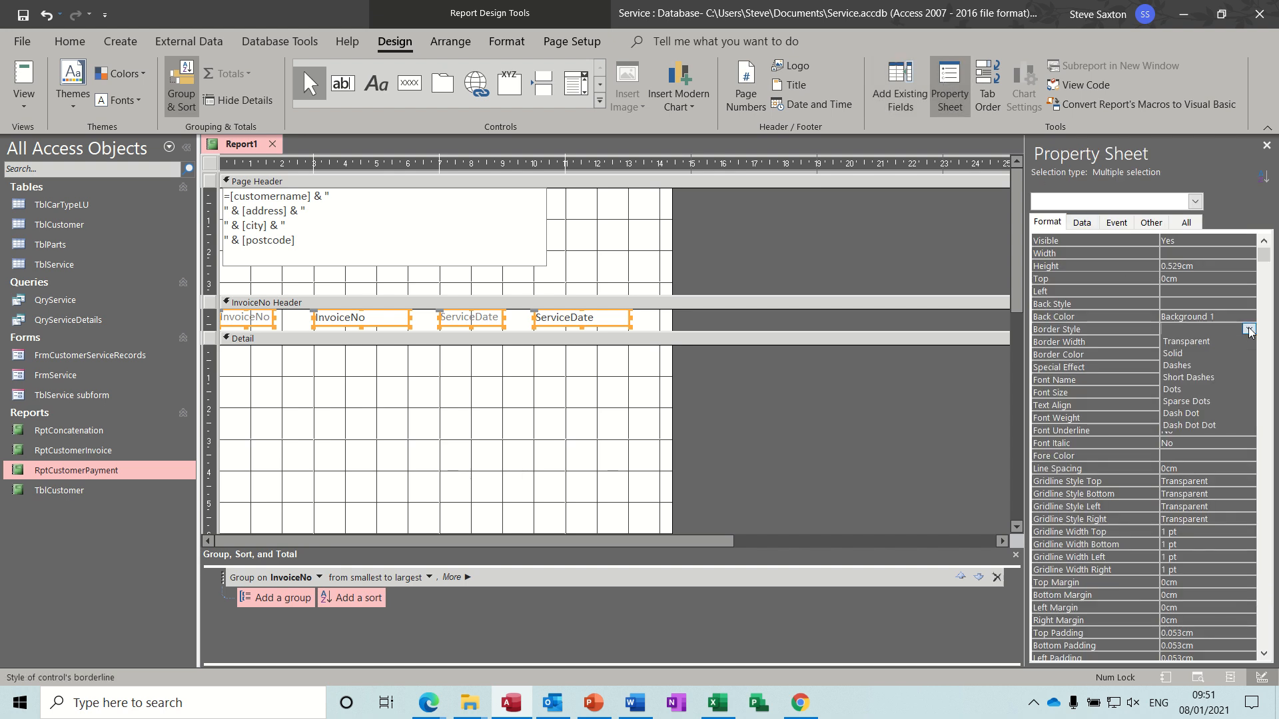
pyautogui.click(1220, 341)
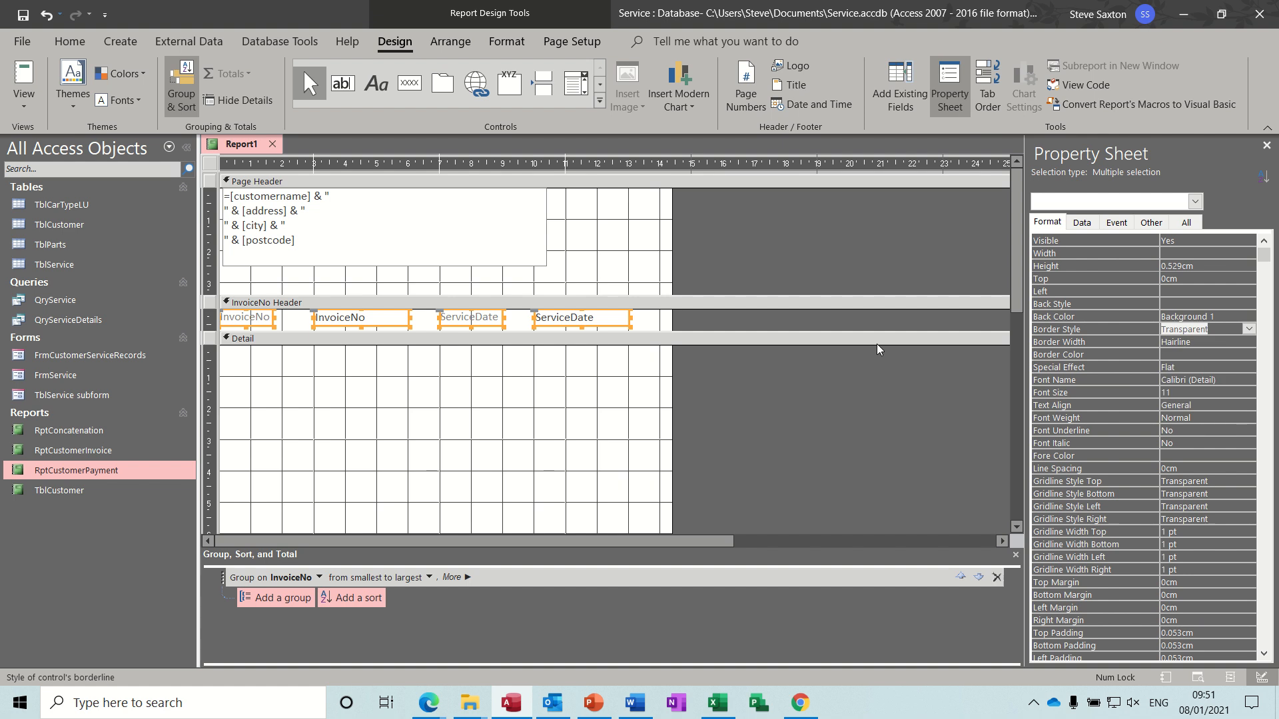
# Check the borderless InvoiceNo Header row in Report View for invoice number 1 and return to Design View
pyautogui.click(26, 78)
pyautogui.write('1')
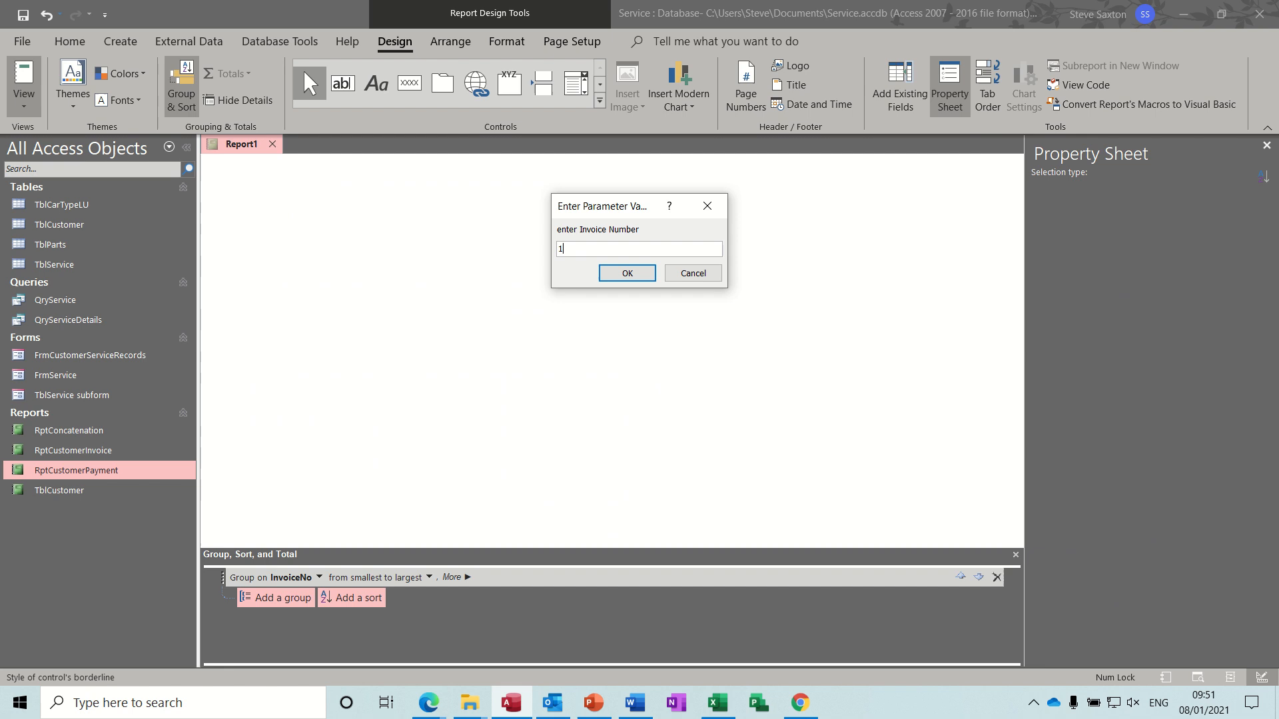
pyautogui.press('Return')
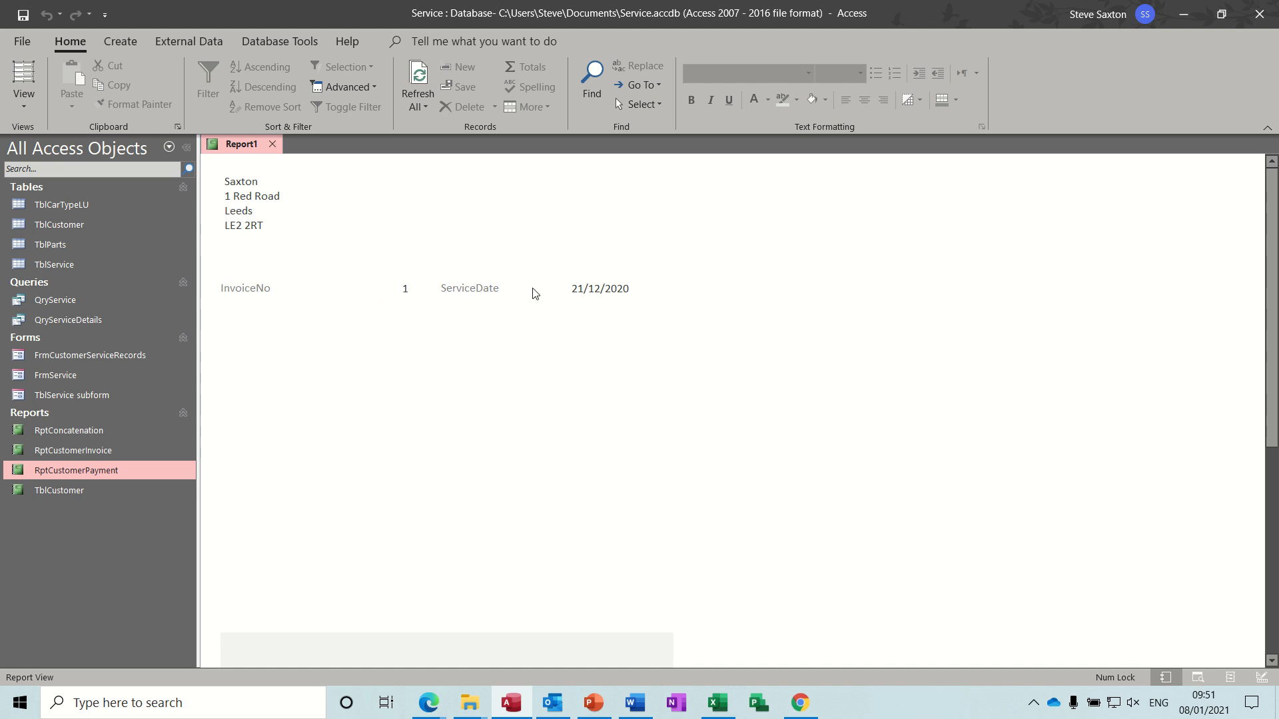
pyautogui.click(30, 108)
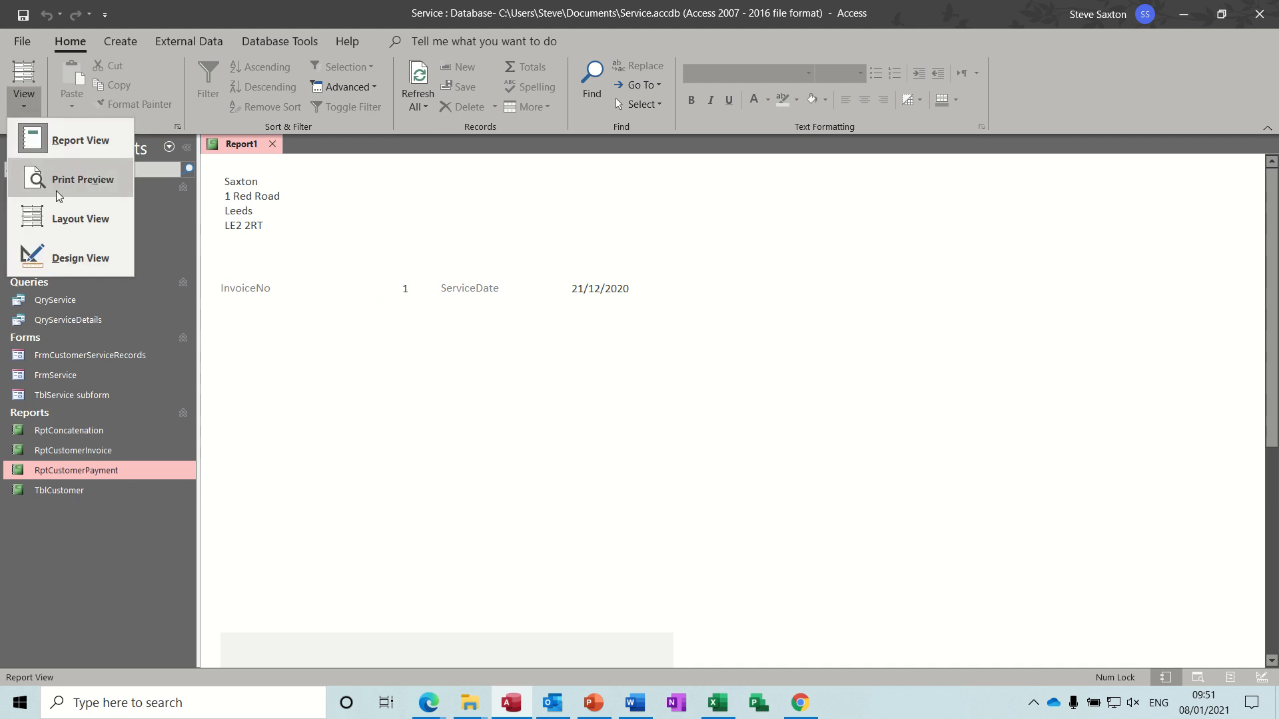
pyautogui.click(64, 259)
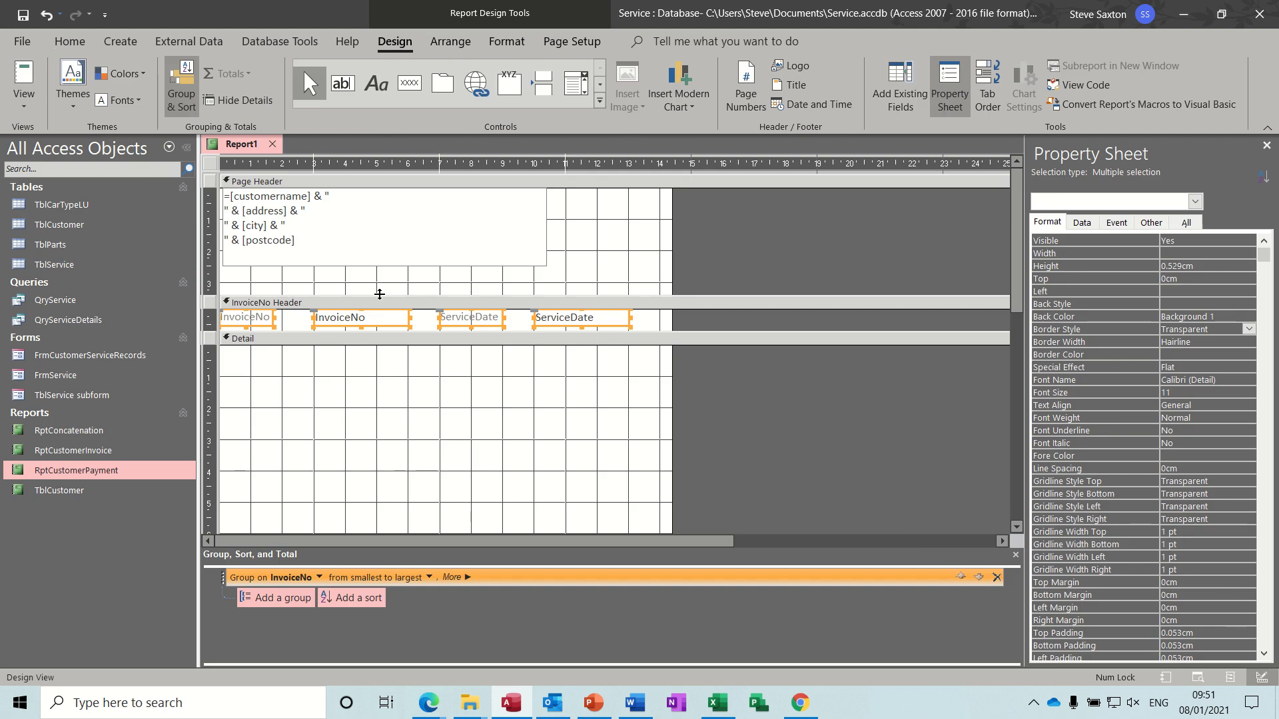
# Add a text box about 9.7 by 4.4 cm to the Detail section and delete its label
pyautogui.click(344, 85)
pyautogui.moveTo(290, 357); pyautogui.dragTo(590, 498)
pyautogui.click(233, 367)
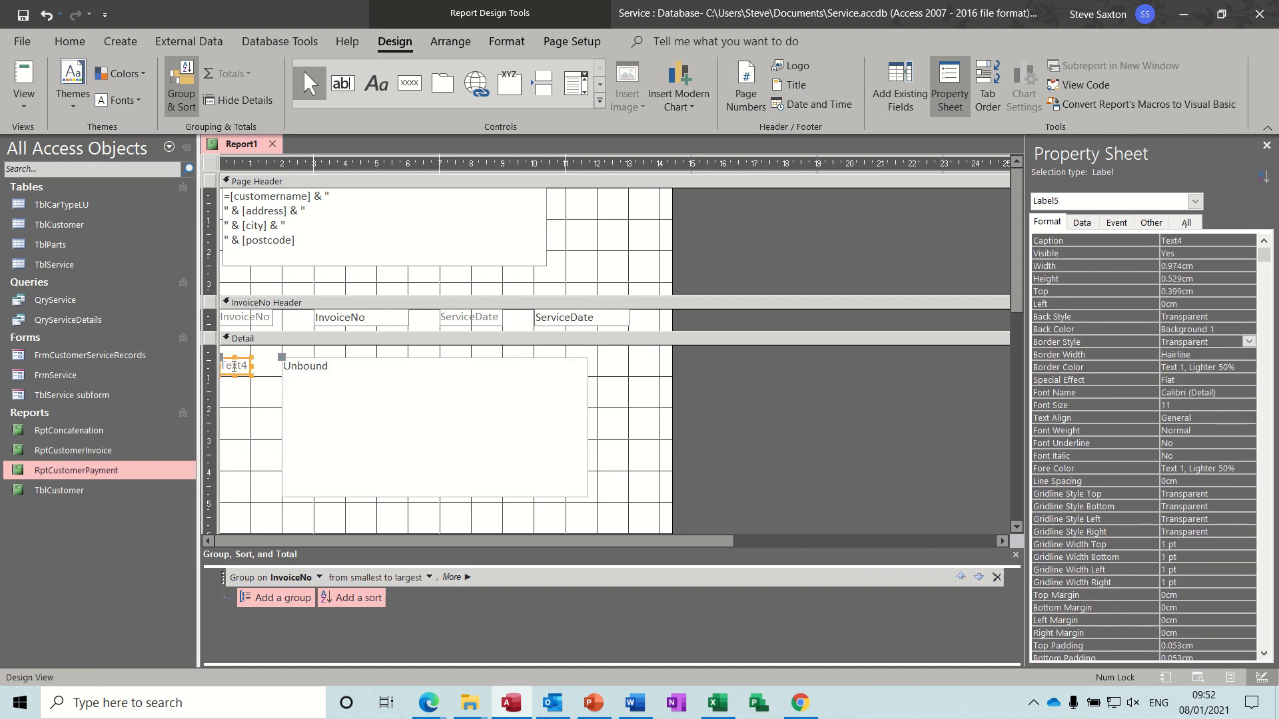
pyautogui.press('Delete')
# Enter an expression in the Detail text box joining "Service Type " & [servicetype], a line break, and "Car Type " & [cartype]
pyautogui.click(295, 370)
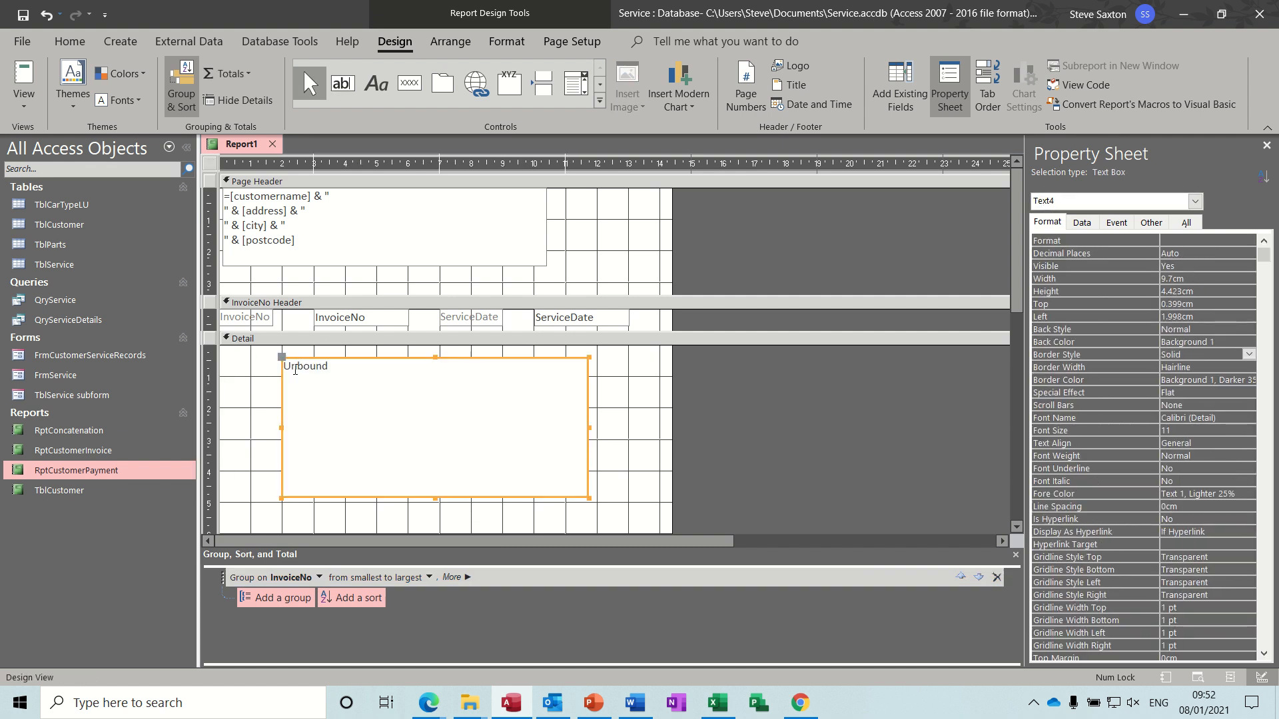
pyautogui.click(295, 371)
pyautogui.write('=')
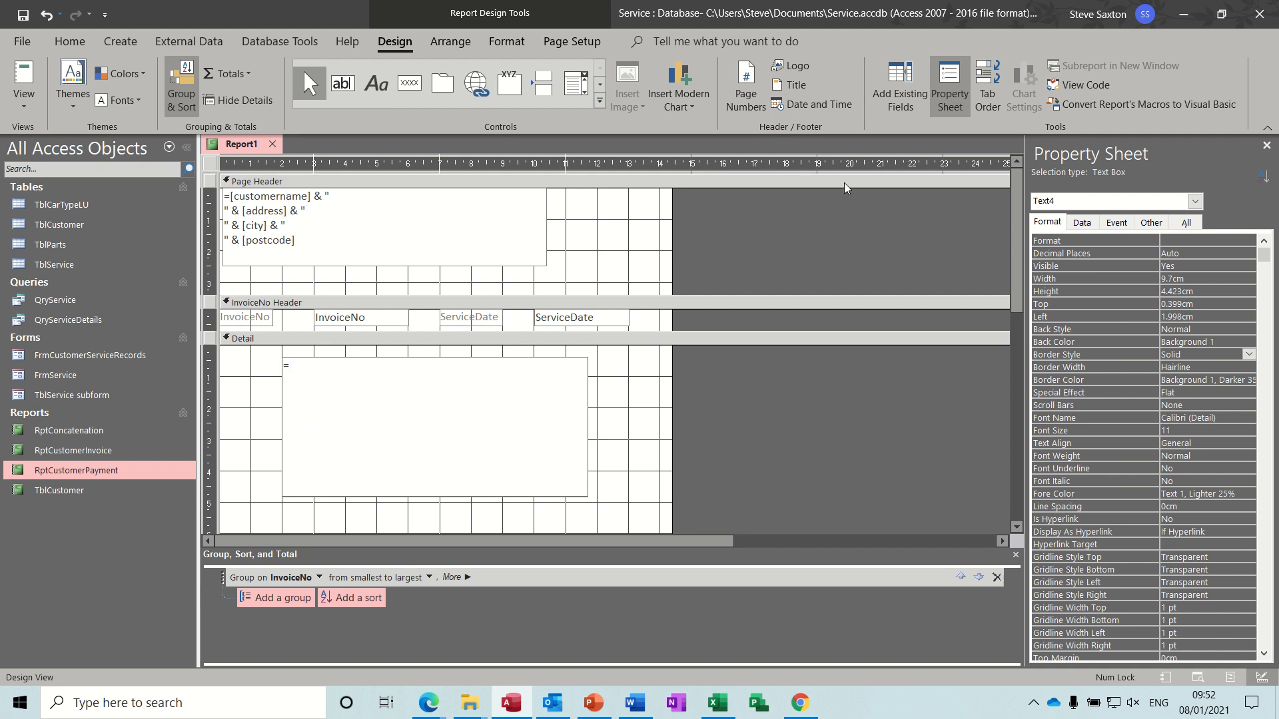
pyautogui.click(894, 83)
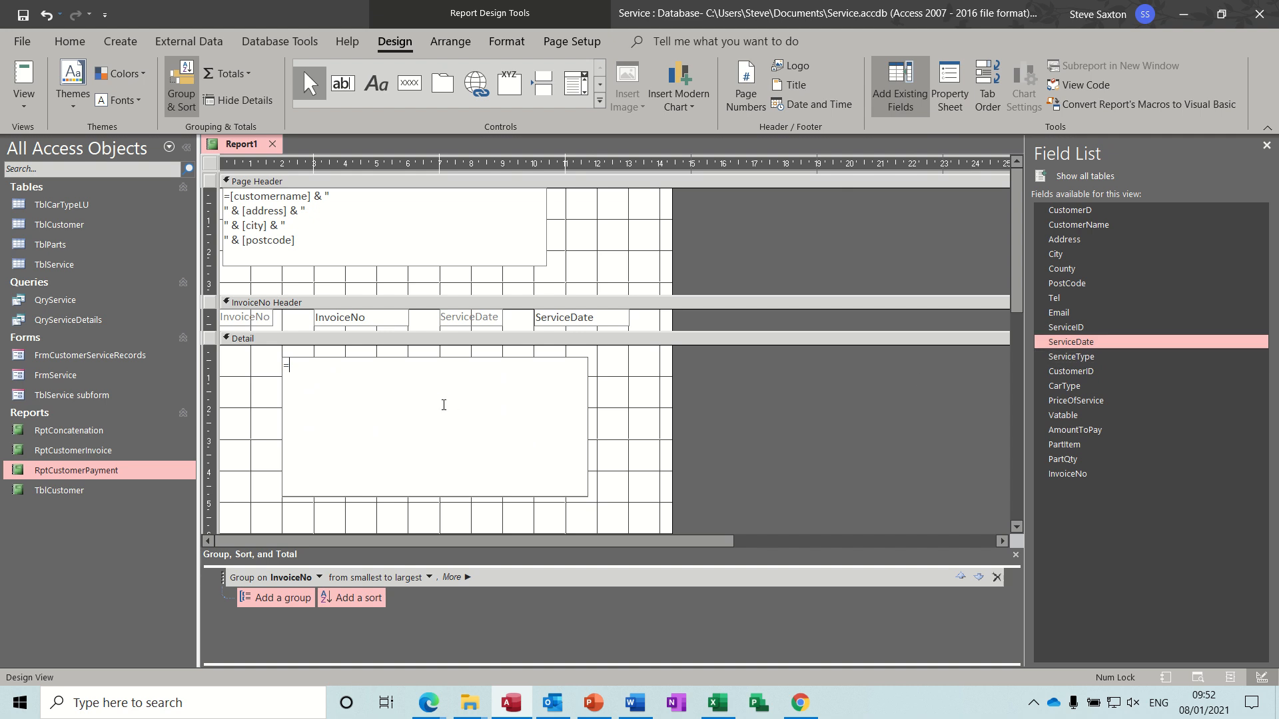
pyautogui.write('"Service Type "&[se')
pyautogui.write('rvicetype')
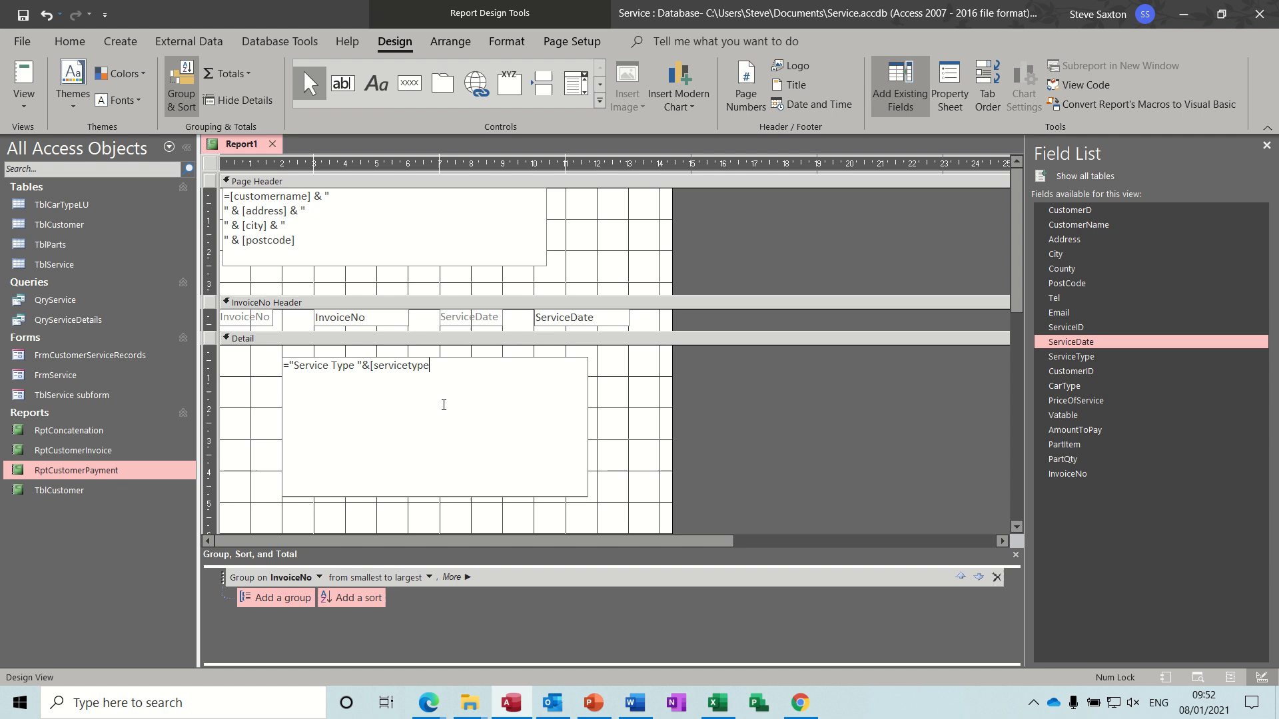
pyautogui.write(']')
pyautogui.write('&')
pyautogui.write('" ')
pyautogui.write('"')
pyautogui.press('BackSpace')
pyautogui.write('Car Type "&[cartype]')
pyautogui.click(642, 412)
# Check the service type and car type text box in Report View for invoice number 2 and return to Design View
pyautogui.click(27, 76)
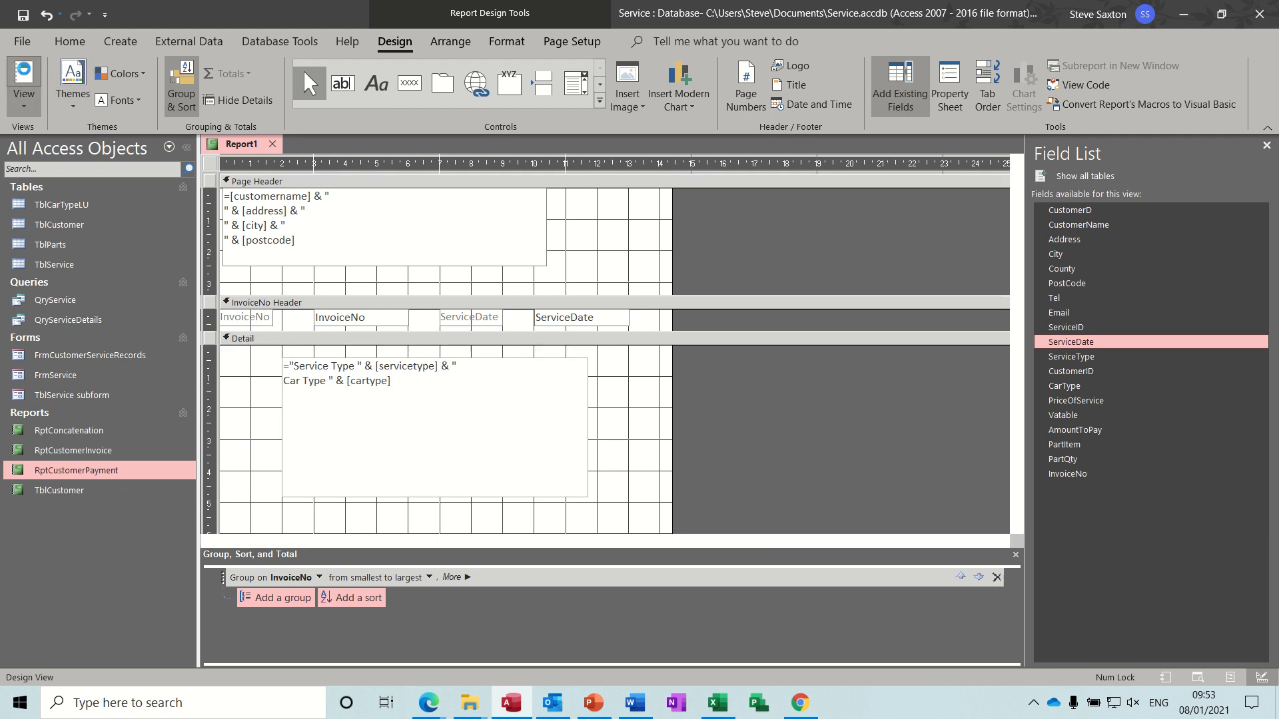
pyautogui.write('2')
pyautogui.press('Return')
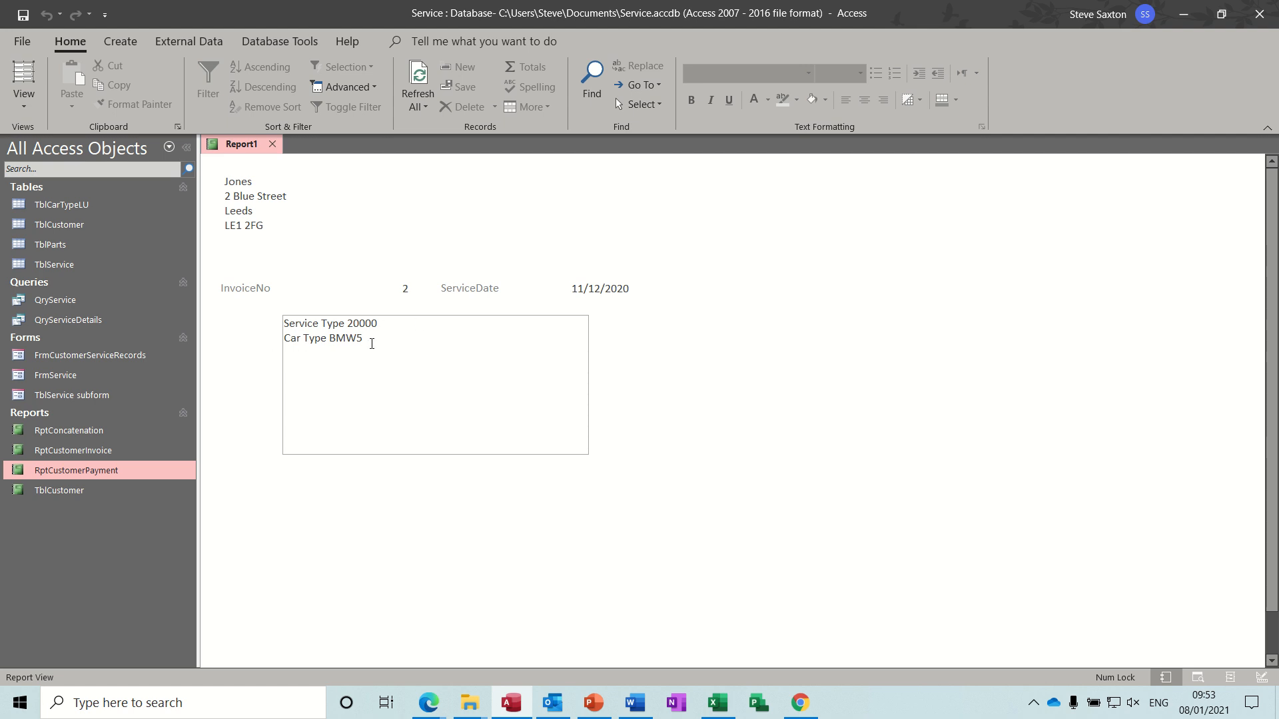
pyautogui.click(24, 100)
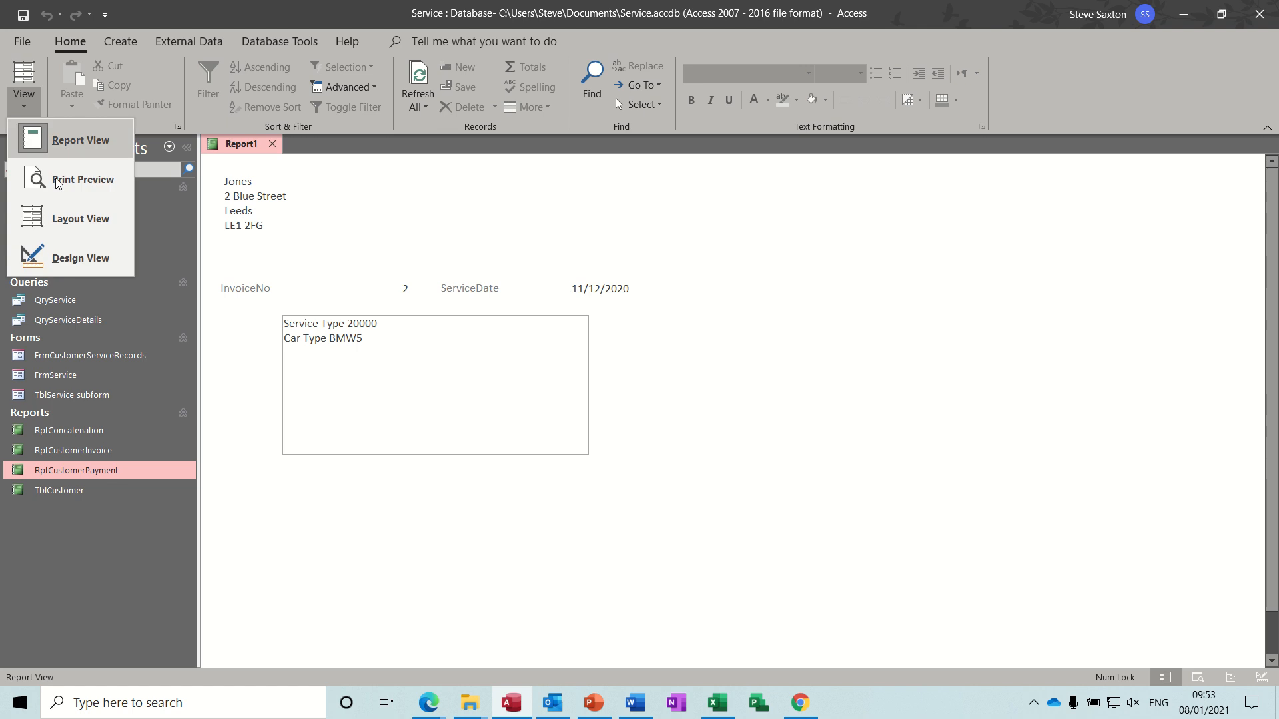
pyautogui.click(67, 257)
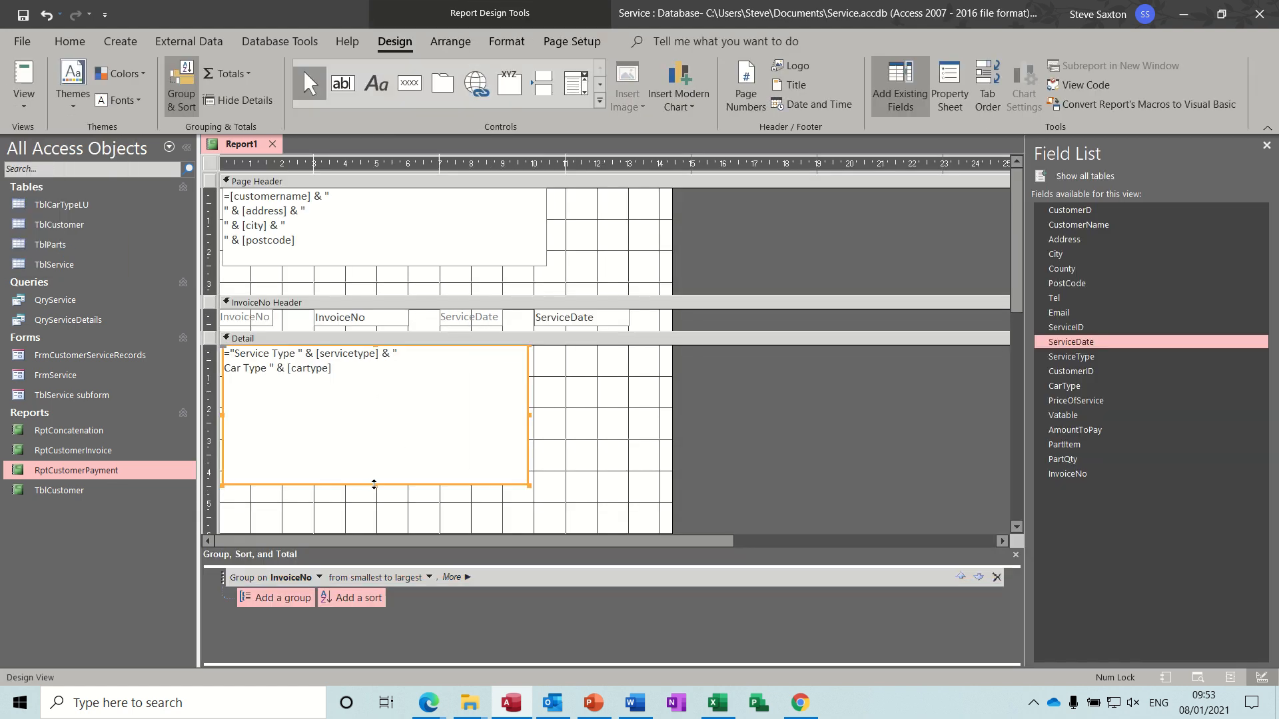
# Place the service type text box in the Detail section's upper-left corner, about 1.1 cm high, with a Transparent border style
pyautogui.moveTo(375, 485); pyautogui.dragTo(378, 380)
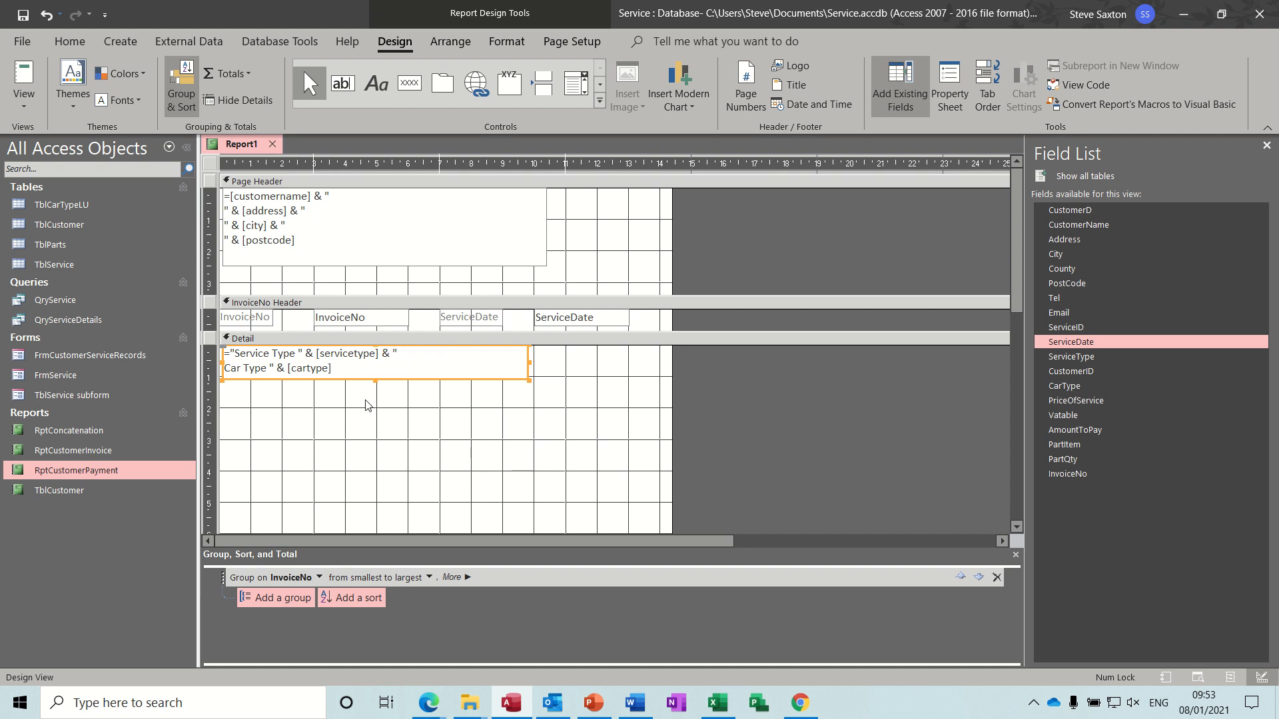
pyautogui.click(948, 76)
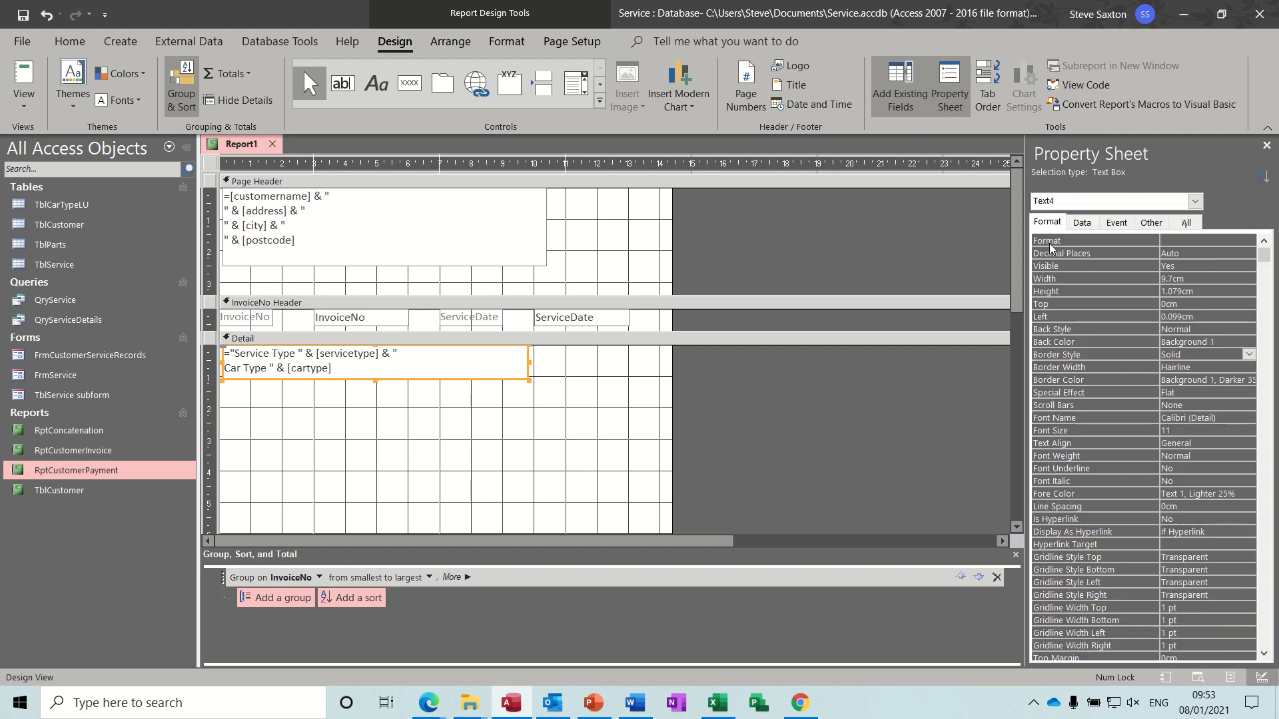
pyautogui.click(1248, 354)
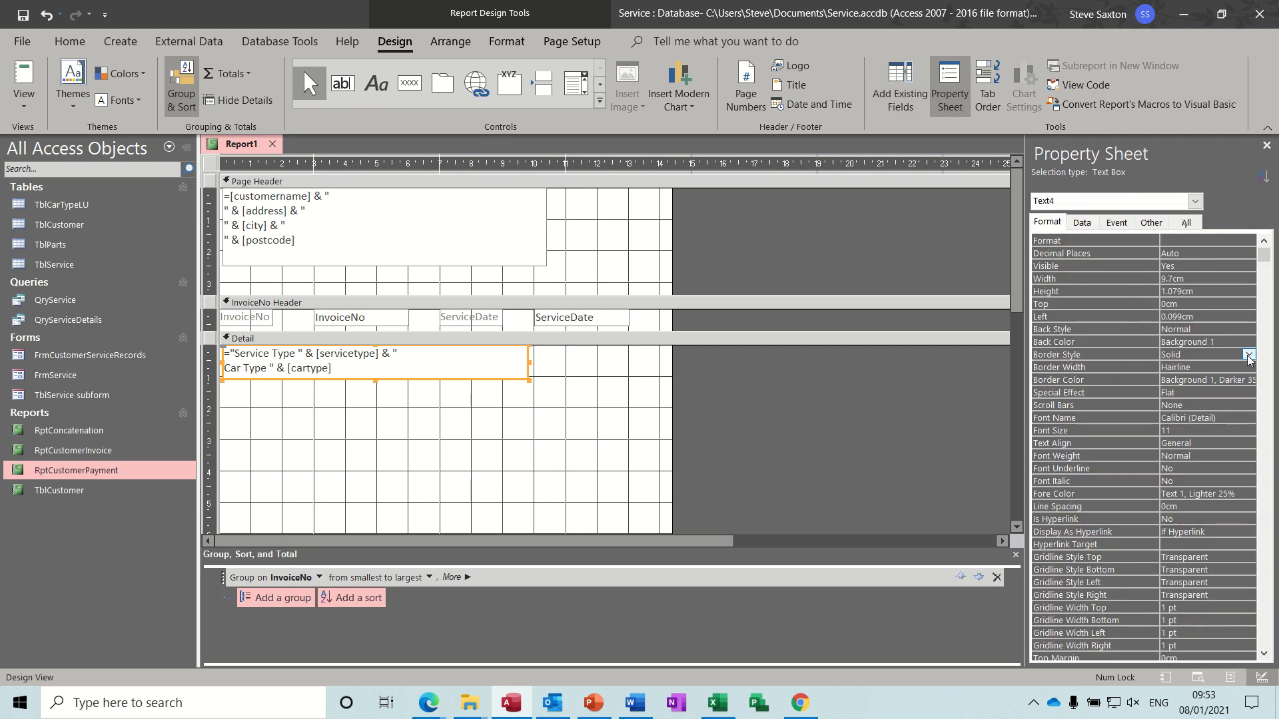
pyautogui.click(1225, 366)
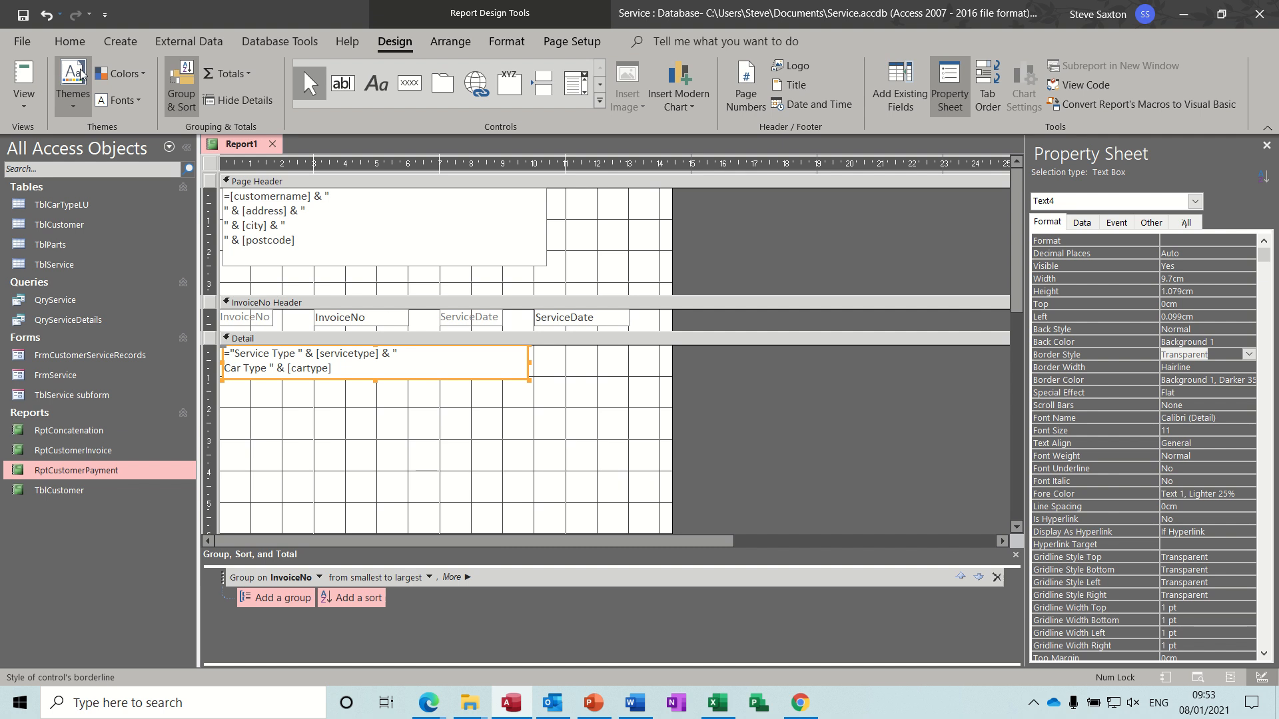
# Check the spacing between service records in Report View for invoice number 1 and return to Design View
pyautogui.click(24, 78)
pyautogui.write('1')
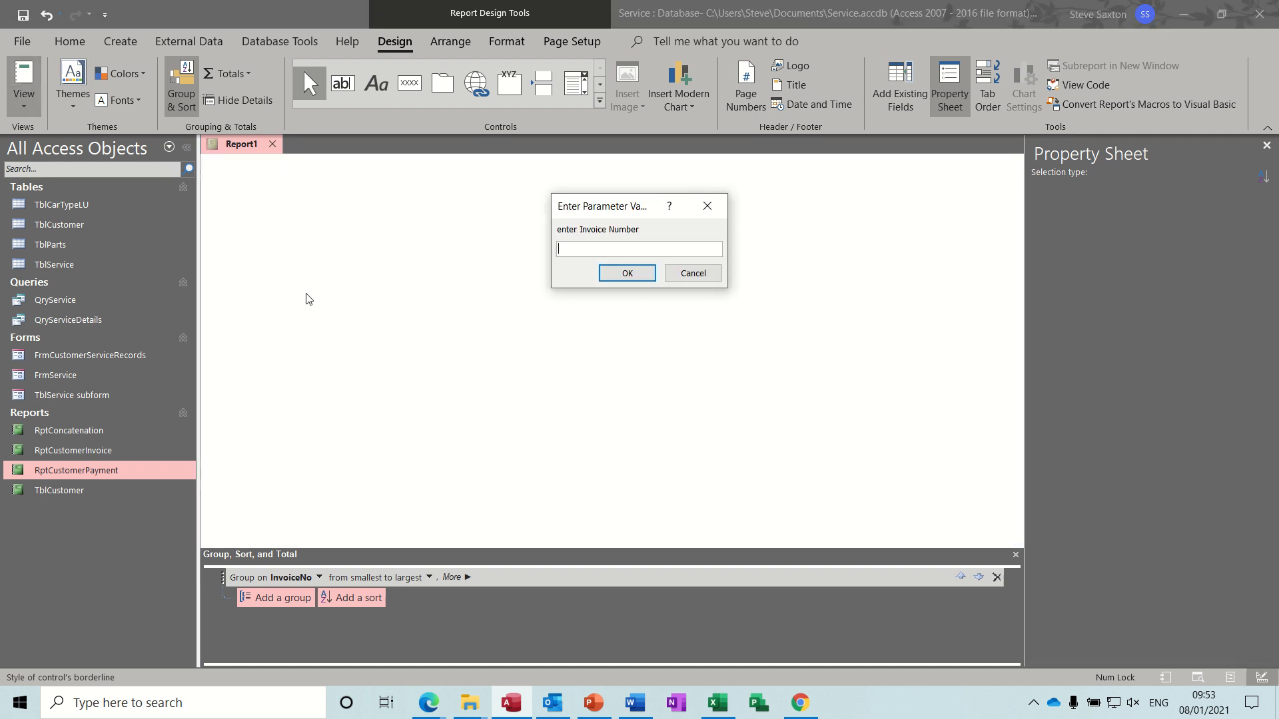
pyautogui.press('Return')
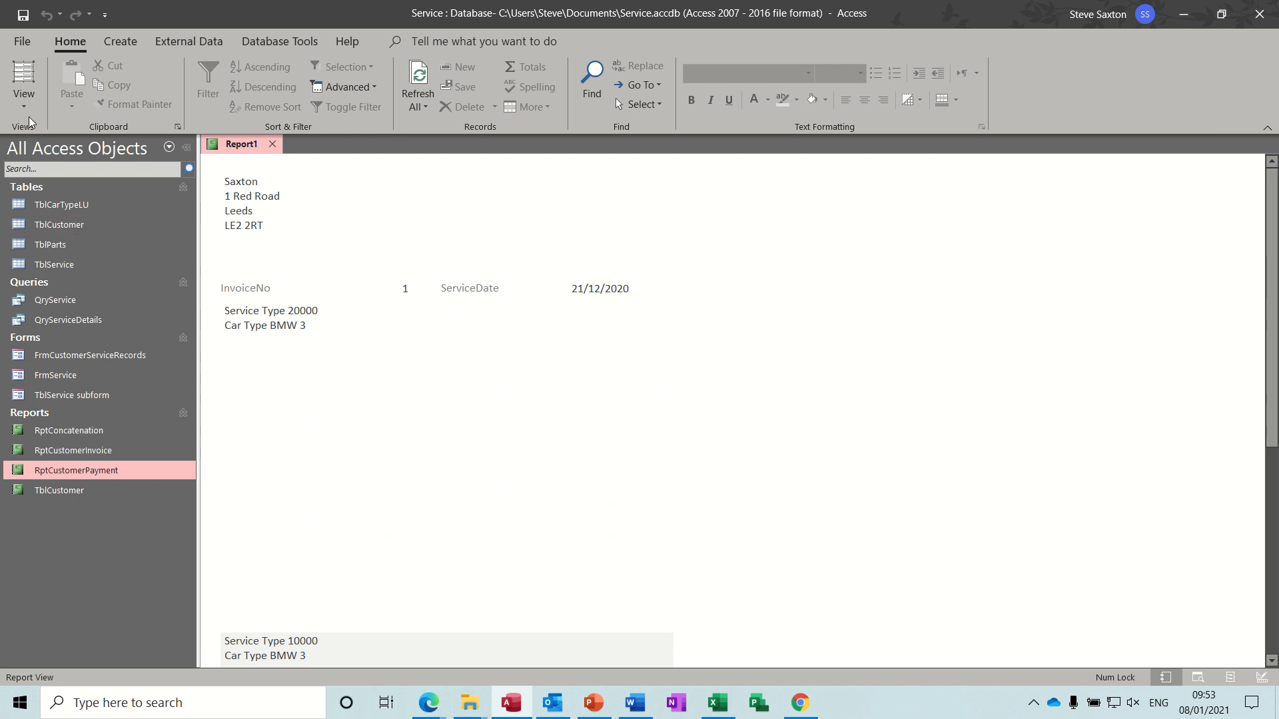
pyautogui.click(24, 100)
pyautogui.click(58, 257)
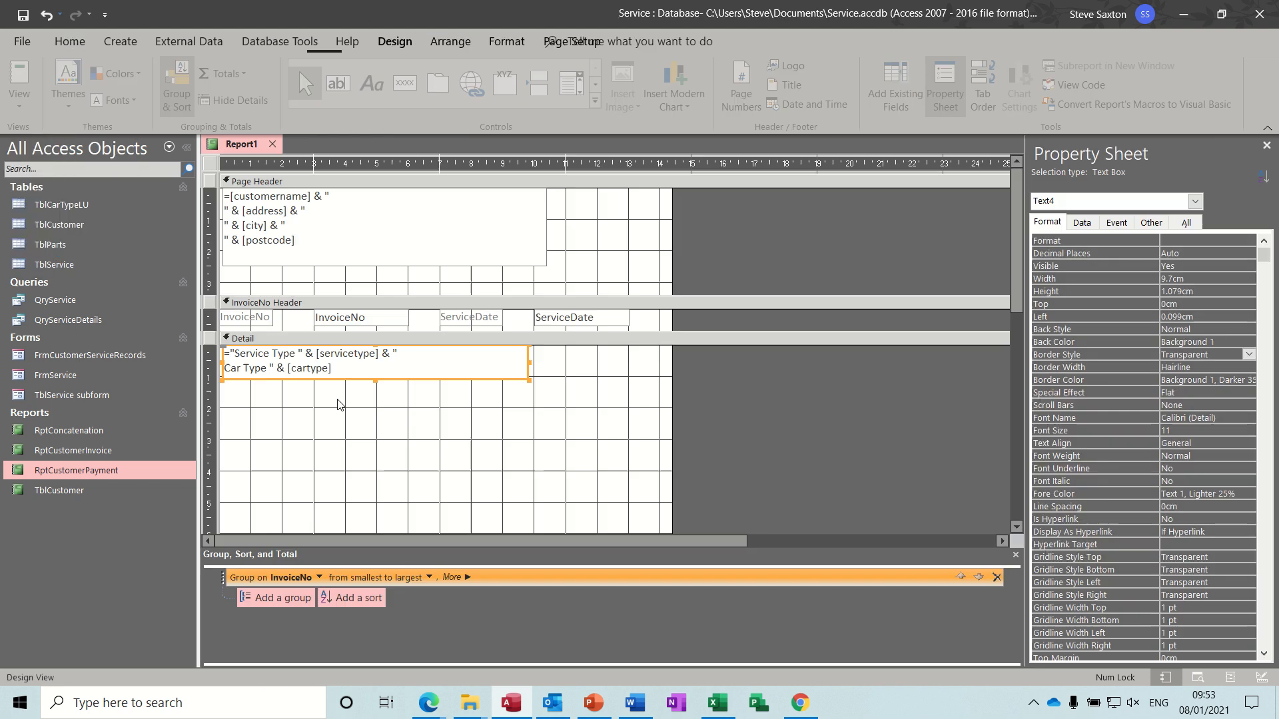
# Close the Group, Sort, and Total pane and shrink the Detail section to just below its text box
pyautogui.click(1015, 555)
pyautogui.moveTo(1017, 399); pyautogui.dragTo(1014, 463)
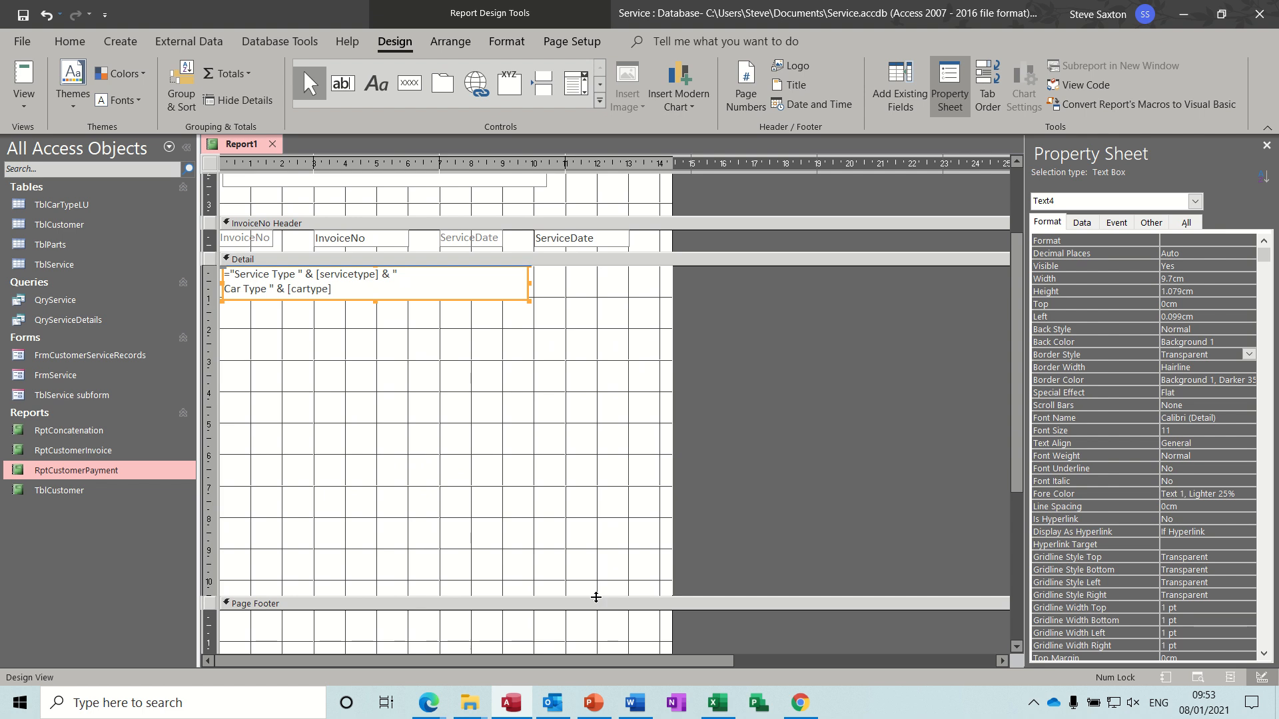
pyautogui.moveTo(591, 597); pyautogui.dragTo(596, 303)
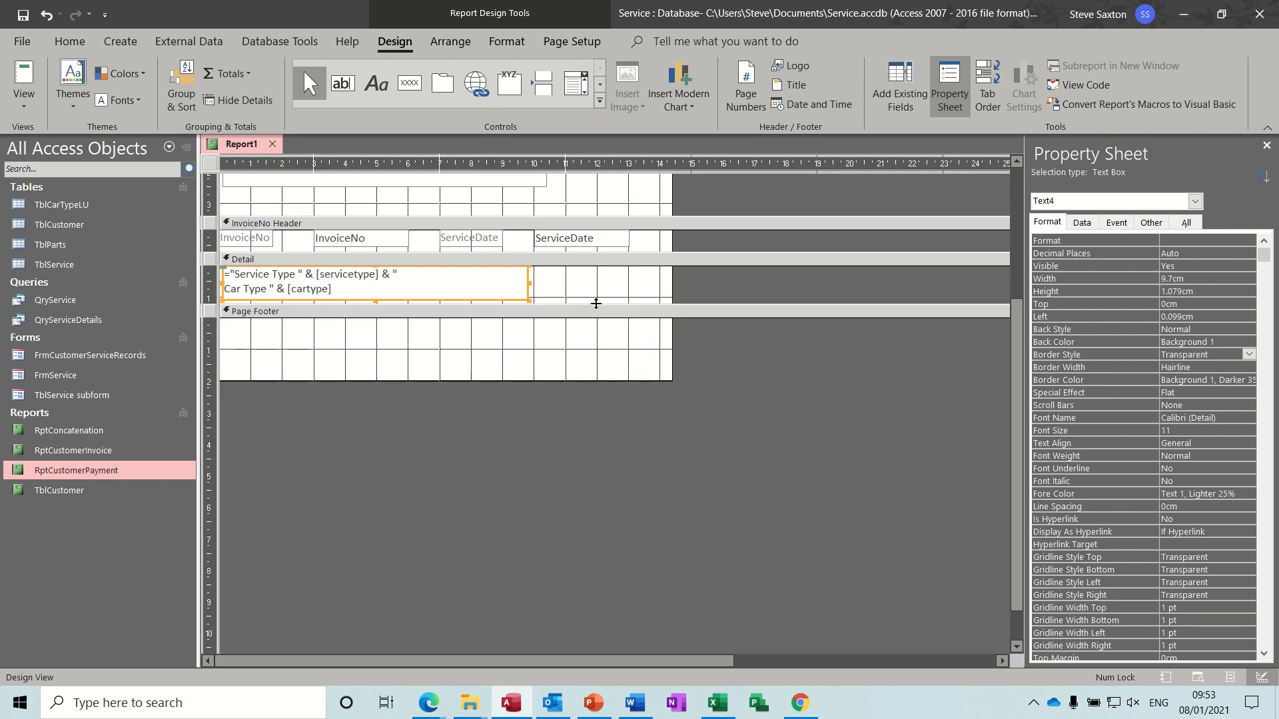
# Check the tightened Detail section in Report View for invoice number 1 and return to Design View
pyautogui.click(24, 79)
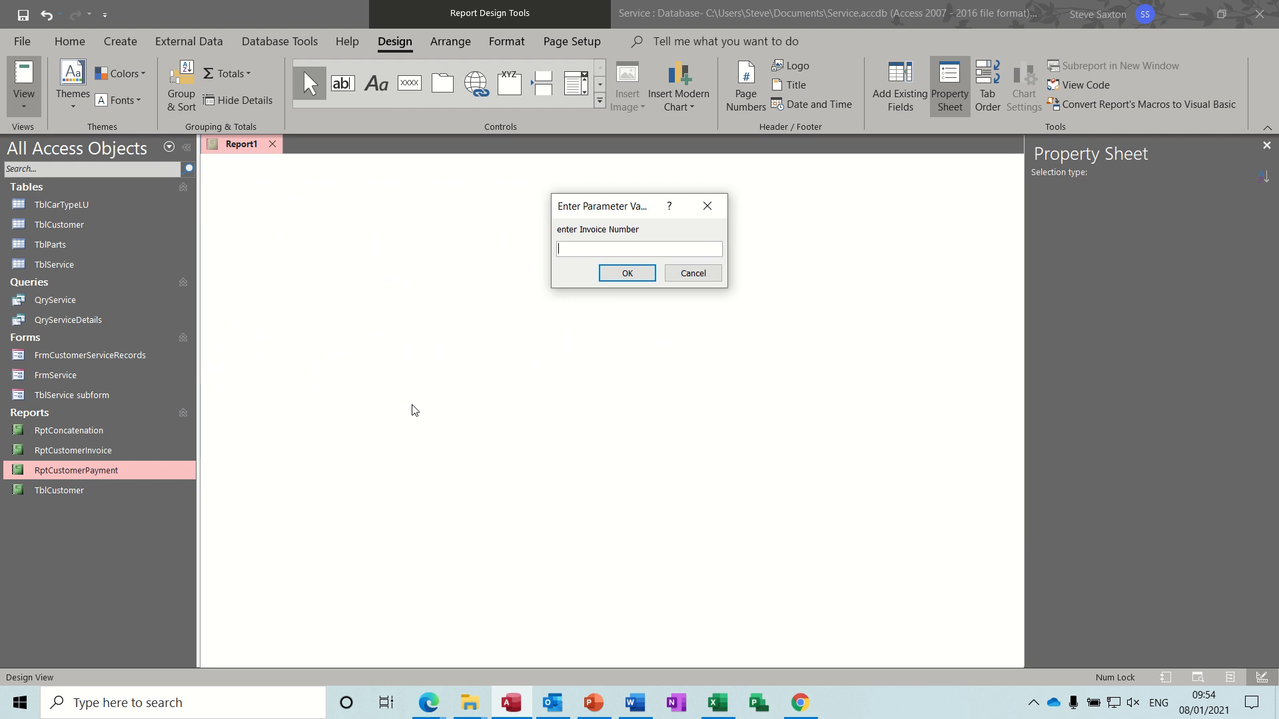
pyautogui.write('1')
pyautogui.press('Return')
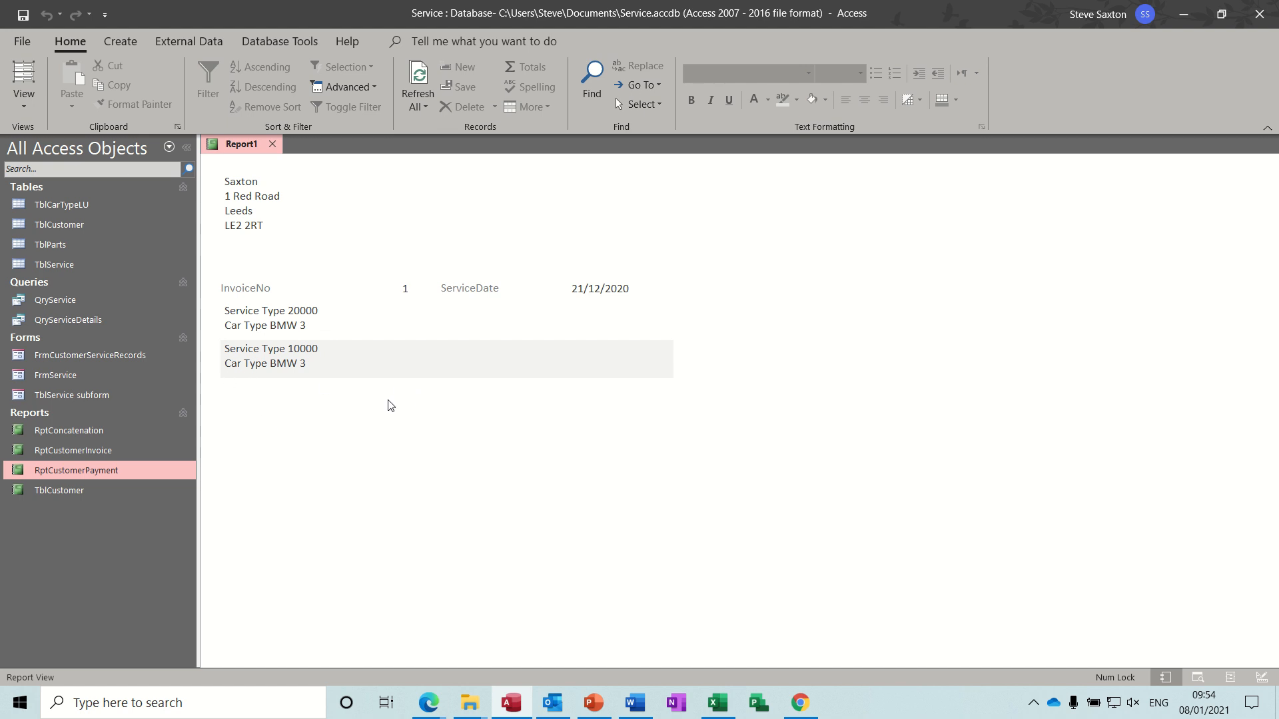
pyautogui.click(30, 105)
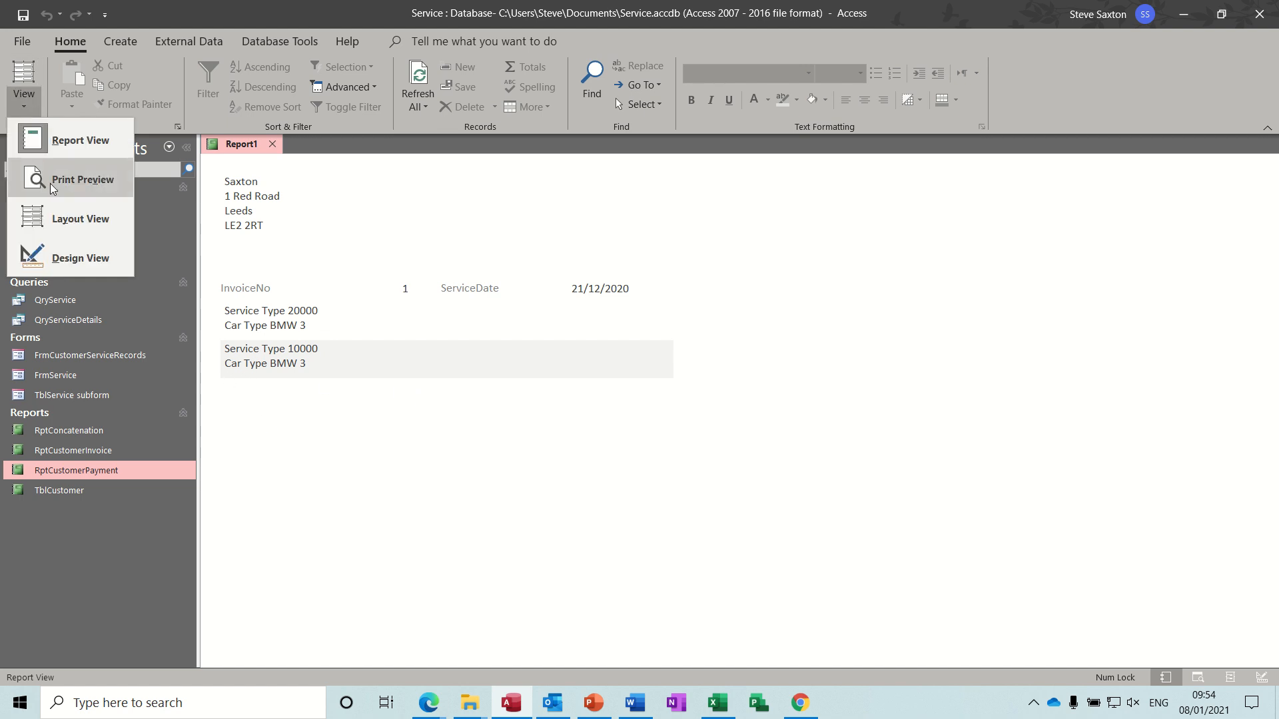
pyautogui.click(68, 258)
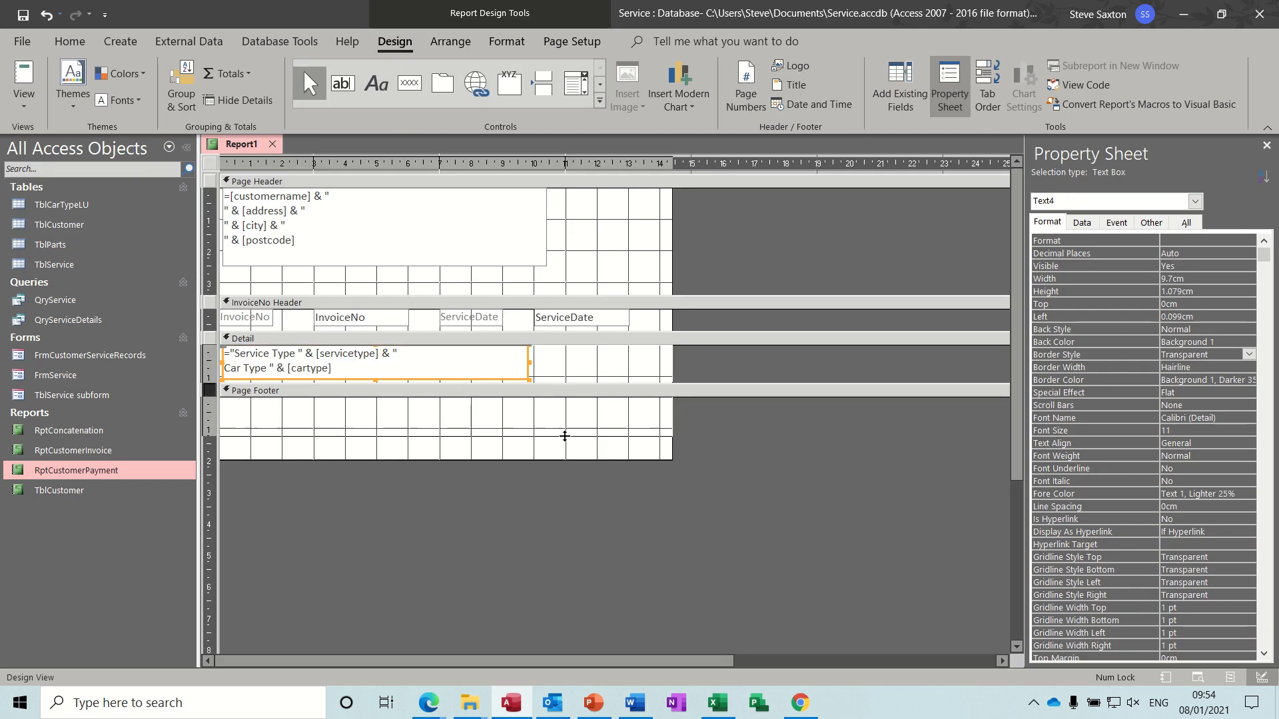
# Enlarge the Detail section and add a second text box about 11.1 by 2 cm below the first, without its label
pyautogui.moveTo(565, 461); pyautogui.dragTo(566, 461)
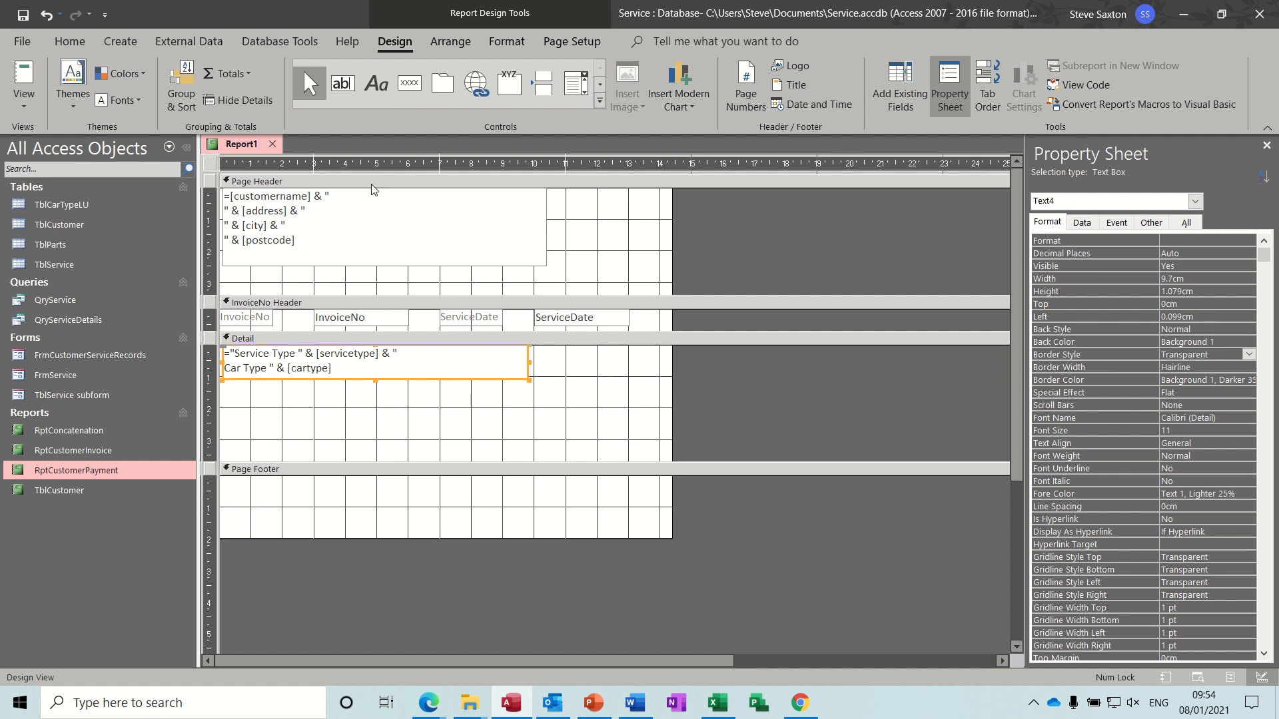
pyautogui.click(344, 91)
pyautogui.moveTo(241, 390); pyautogui.dragTo(592, 453)
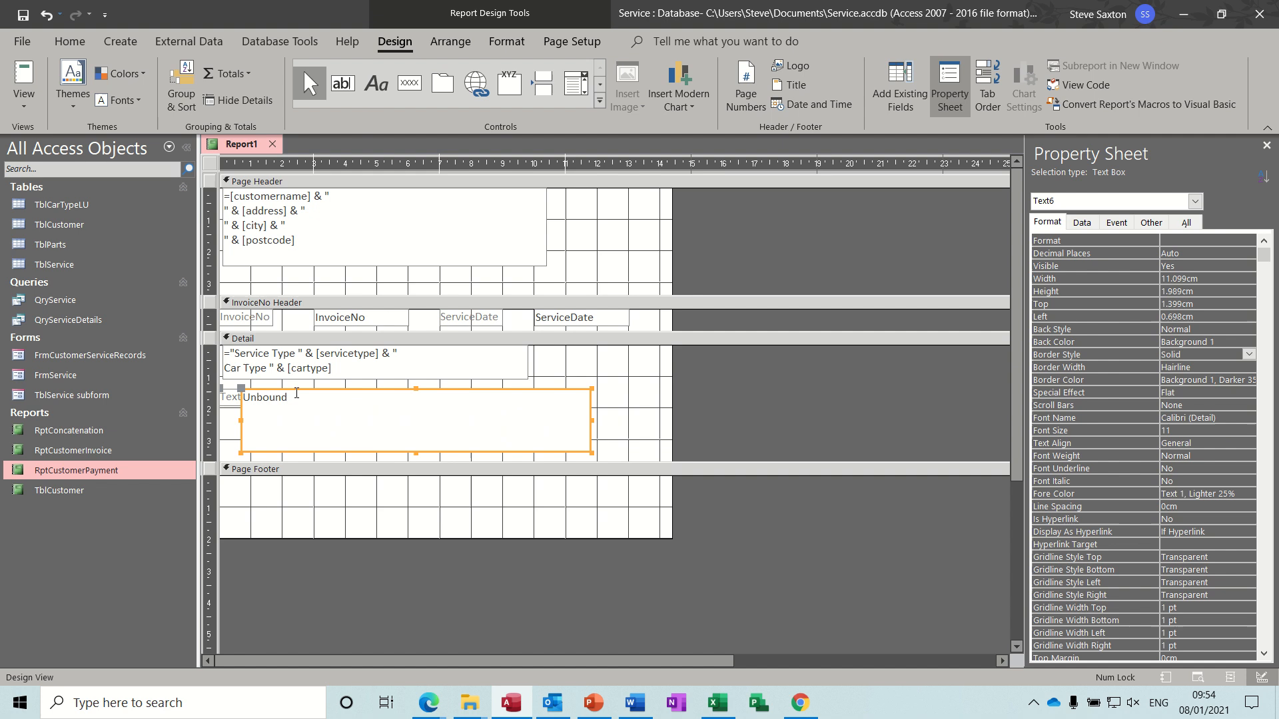
pyautogui.click(227, 400)
pyautogui.press('Delete')
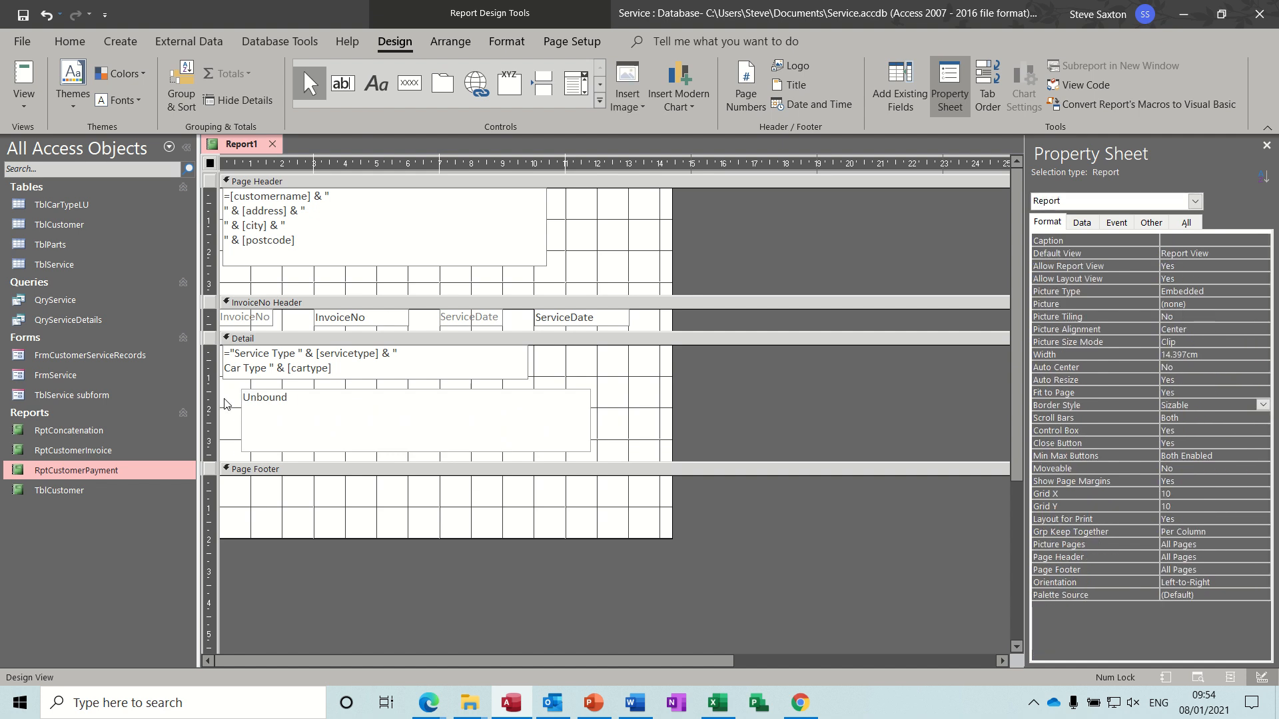
# Start the second Detail text box's expression with "Price of Service " & [priceofservice] followed by a line break in quotes
pyautogui.click(255, 404)
pyautogui.click(257, 401)
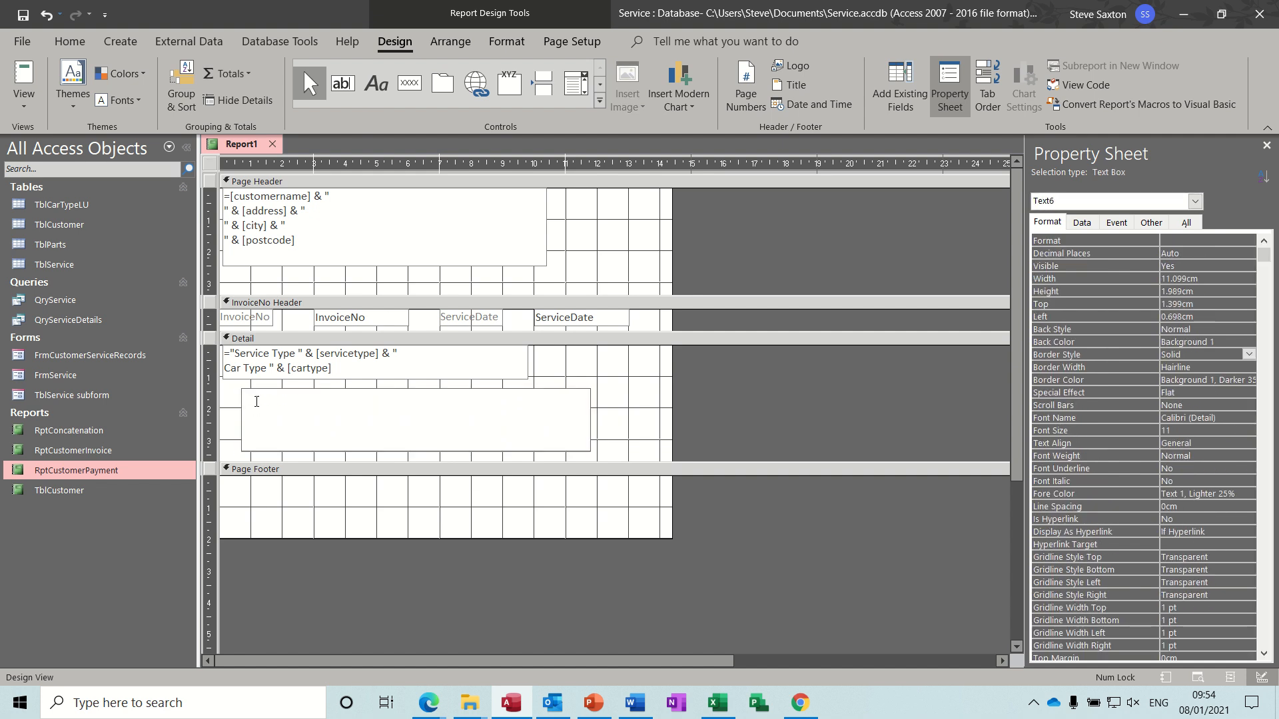
pyautogui.write('=')
pyautogui.click(892, 100)
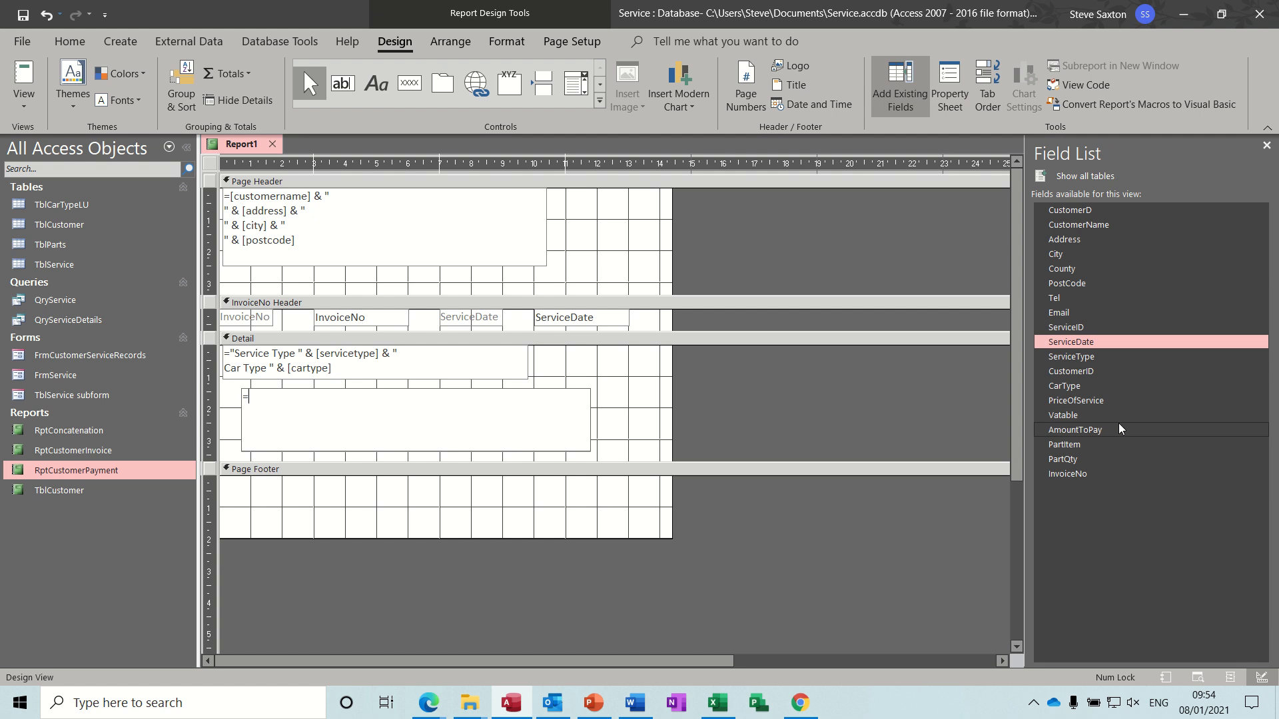
pyautogui.moveTo(1077, 434)
pyautogui.write('"Price of Service')
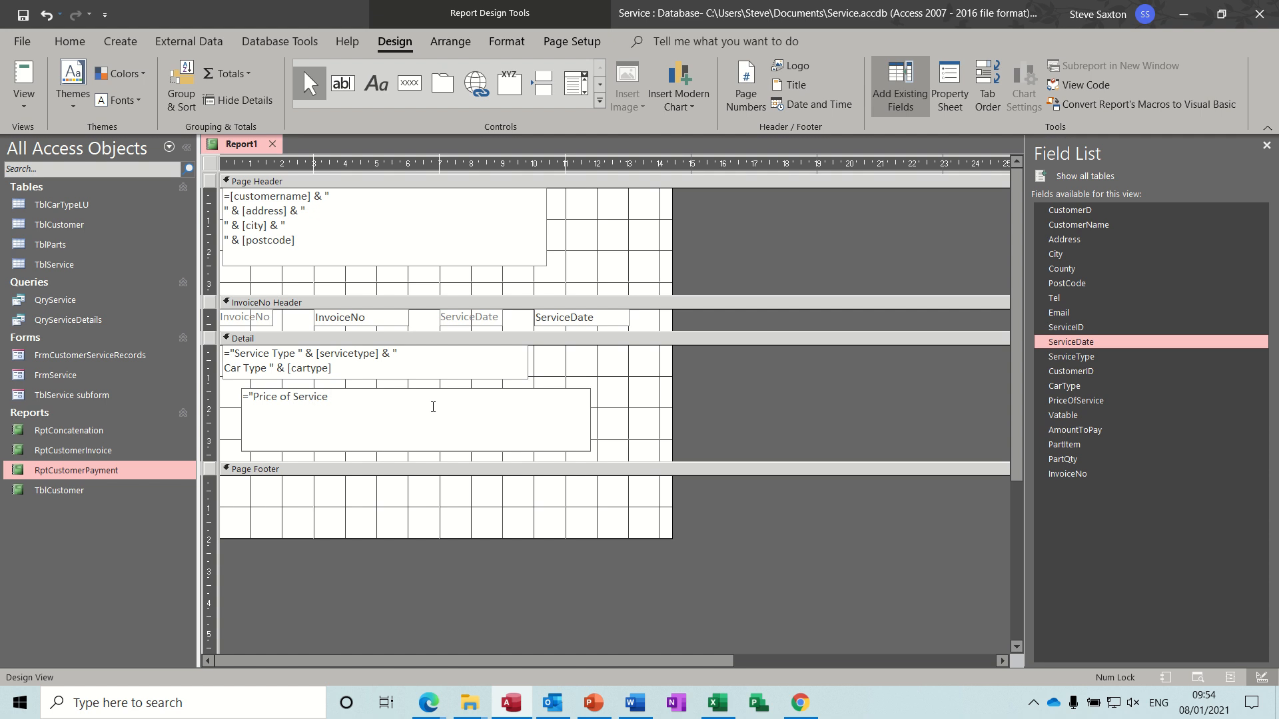
pyautogui.write(' "')
pyautogui.write('&')
pyautogui.write('[')
pyautogui.write('priceof')
pyautogui.write('service]')
pyautogui.write('&')
pyautogui.write('"')
pyautogui.write('"')
# Complete the price expression by appending & IIf([vatable]=-1,"Yes","No") after the line break
pyautogui.write('&')
pyautogui.write('iif(')
pyautogui.write('[vatab')
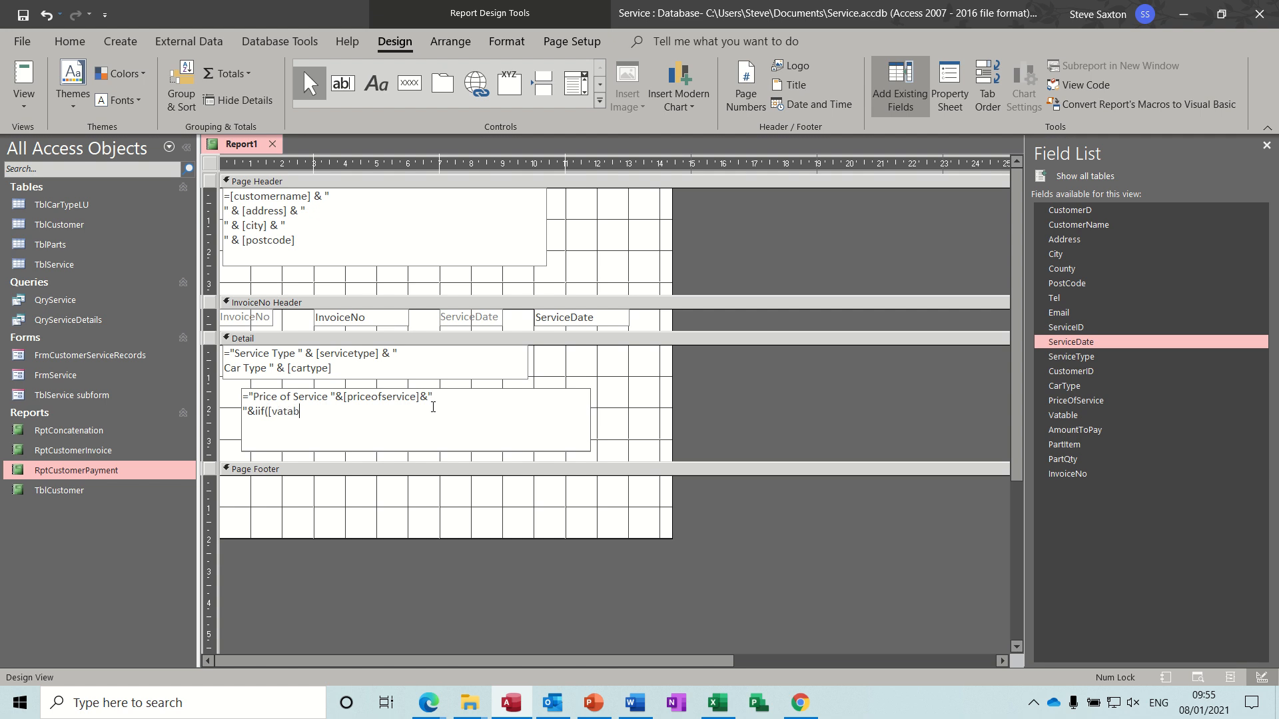
pyautogui.write('le')
pyautogui.write('1')
pyautogui.write(',"Yes","No")')
pyautogui.click(640, 427)
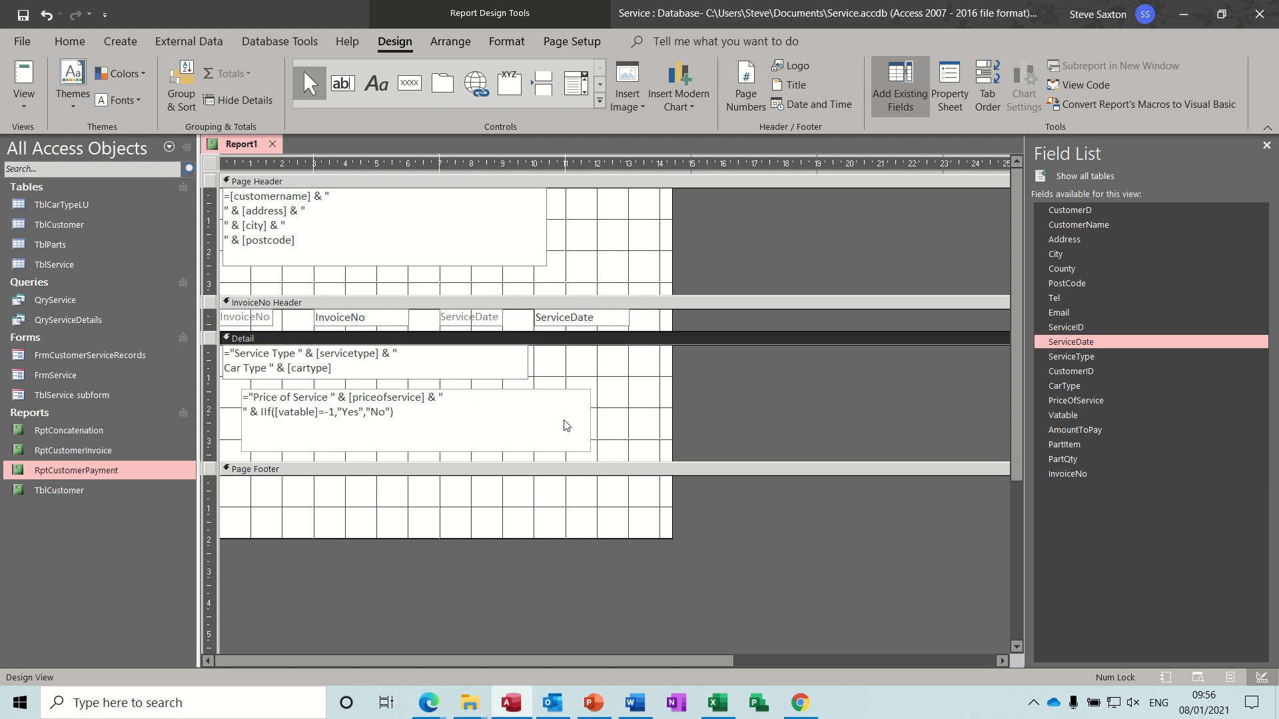
# Check the price and VATable text box in Report View for invoice number 1 and return to Design View
pyautogui.click(23, 73)
pyautogui.write('1')
pyautogui.press('Return')
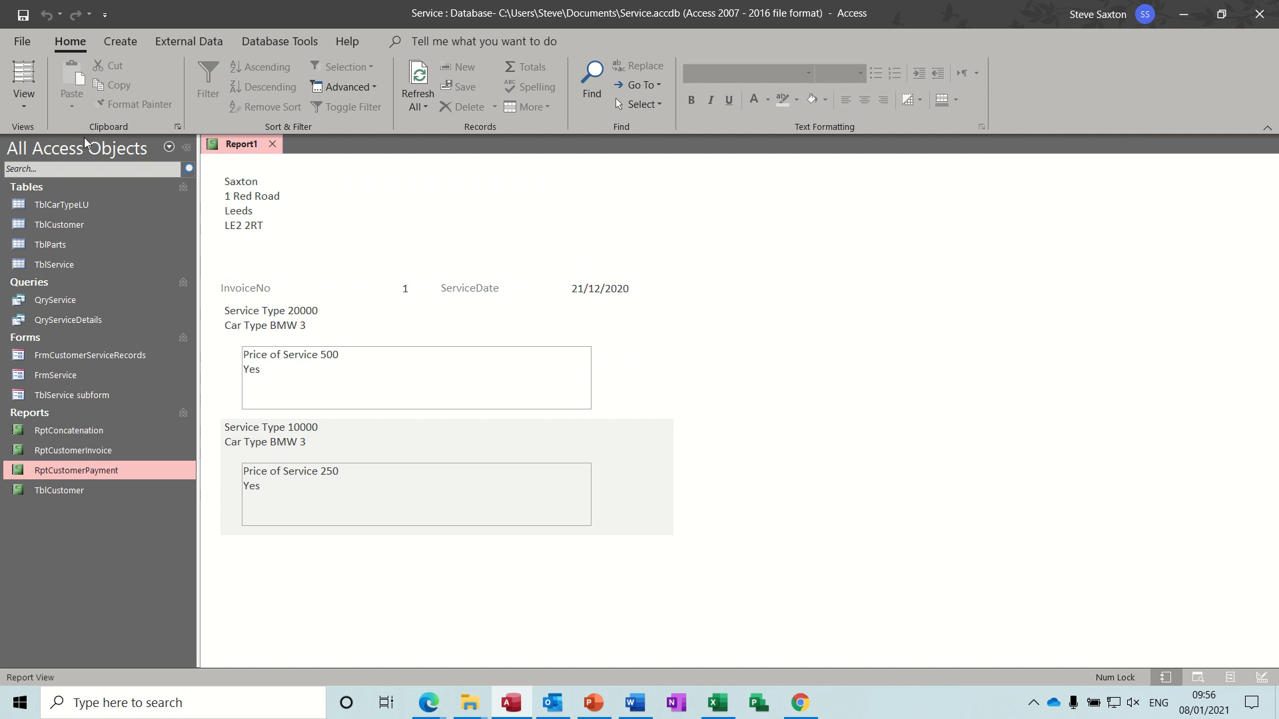
pyautogui.click(23, 107)
pyautogui.click(66, 263)
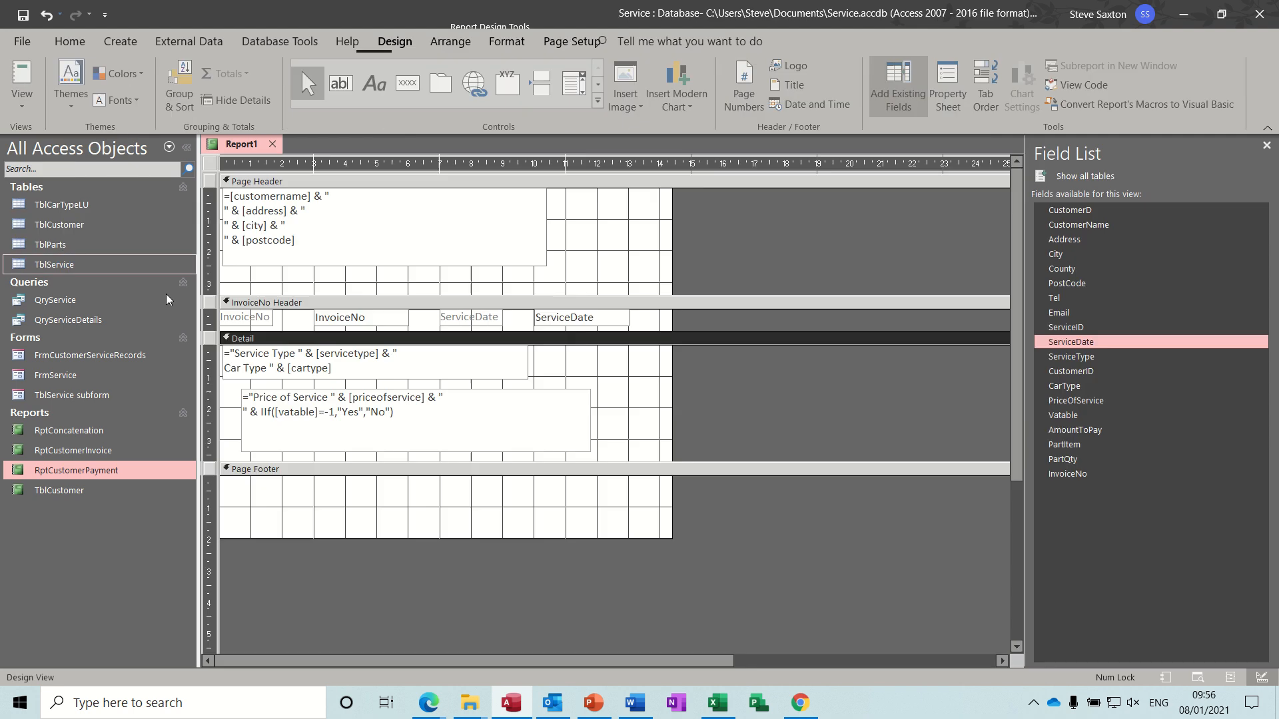
# Move the price text box directly beneath the service type text box, aligned at its left edge, and reduce its height to about 1.4 cm
pyautogui.click(409, 416)
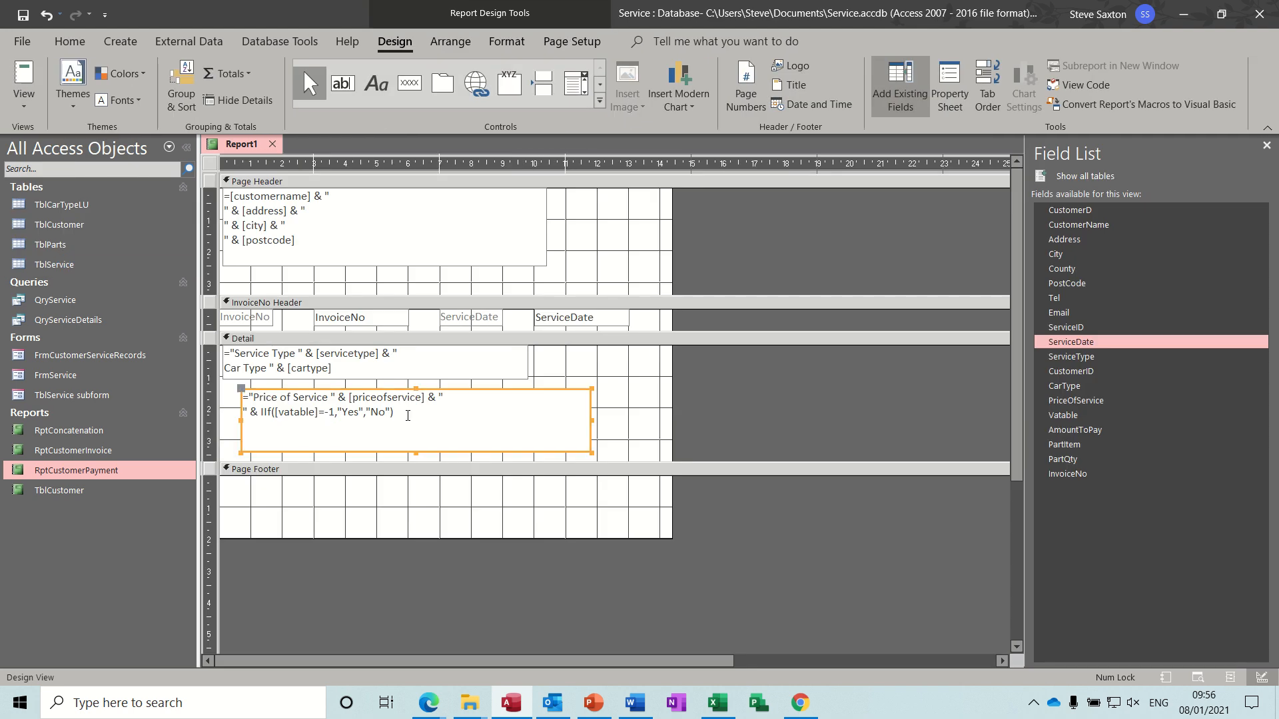
pyautogui.click(408, 413)
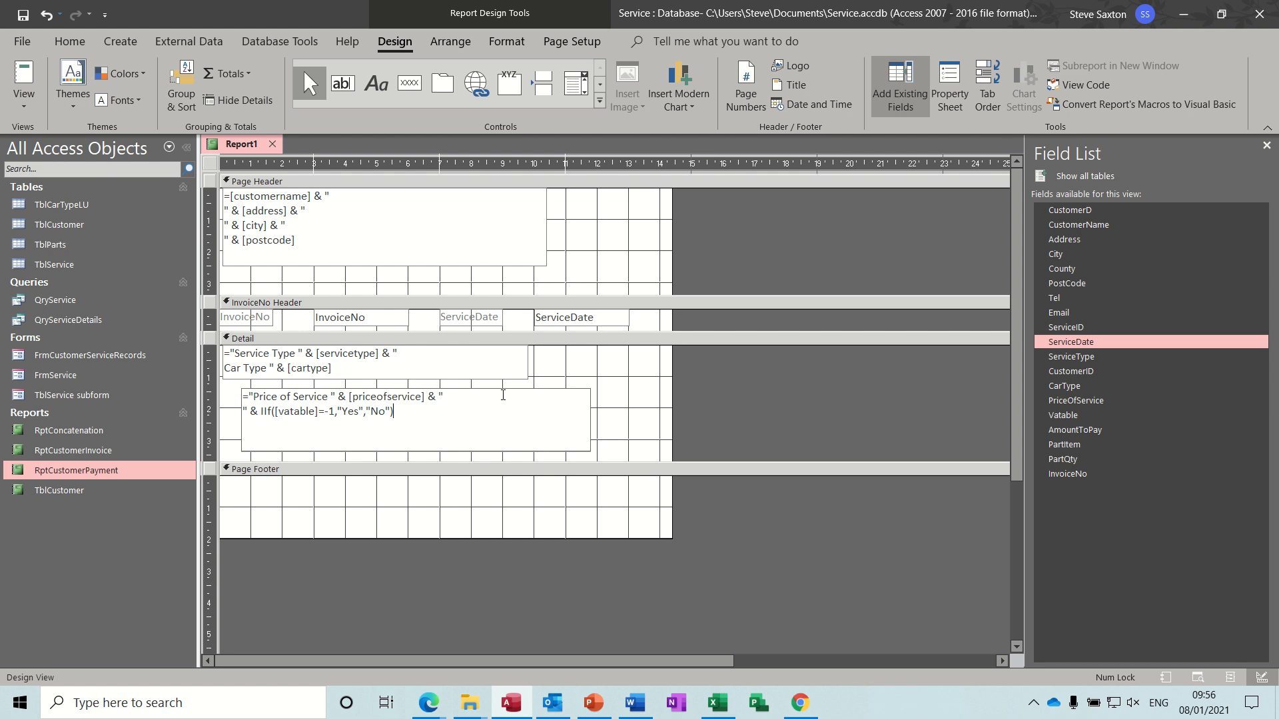
pyautogui.moveTo(503, 390); pyautogui.dragTo(485, 379)
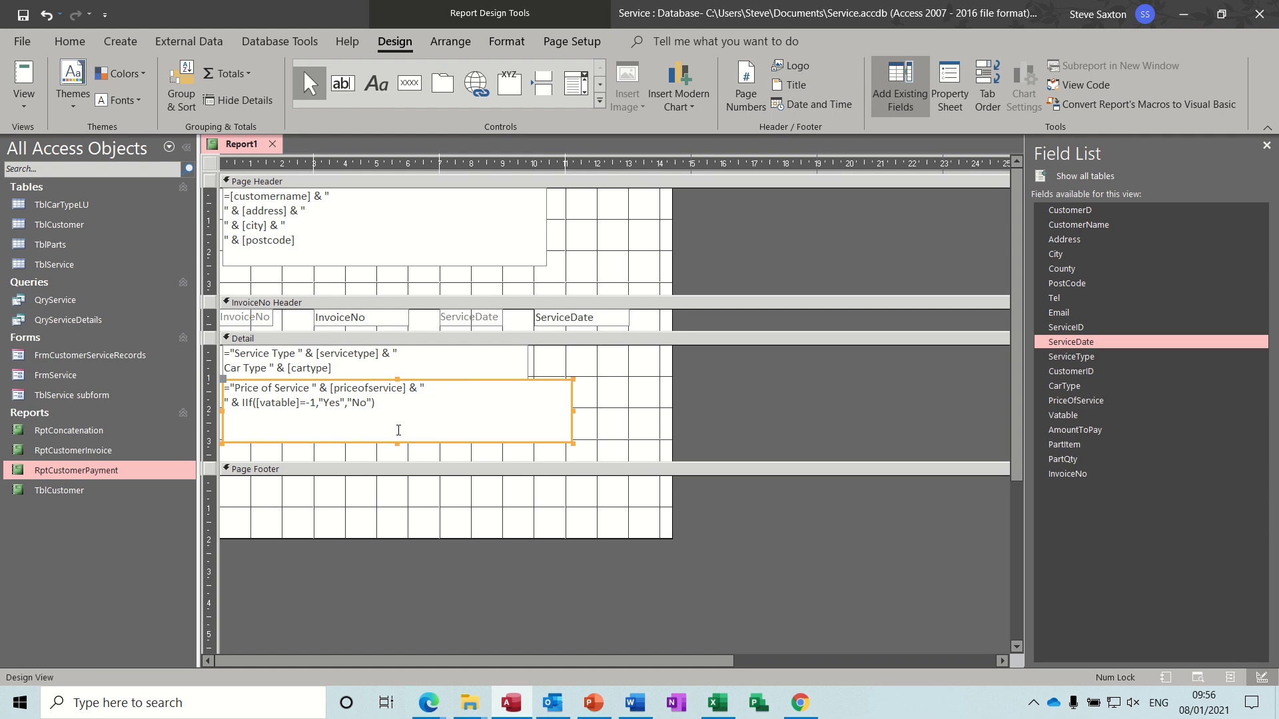
pyautogui.moveTo(397, 443); pyautogui.dragTo(396, 424)
pyautogui.click(324, 457)
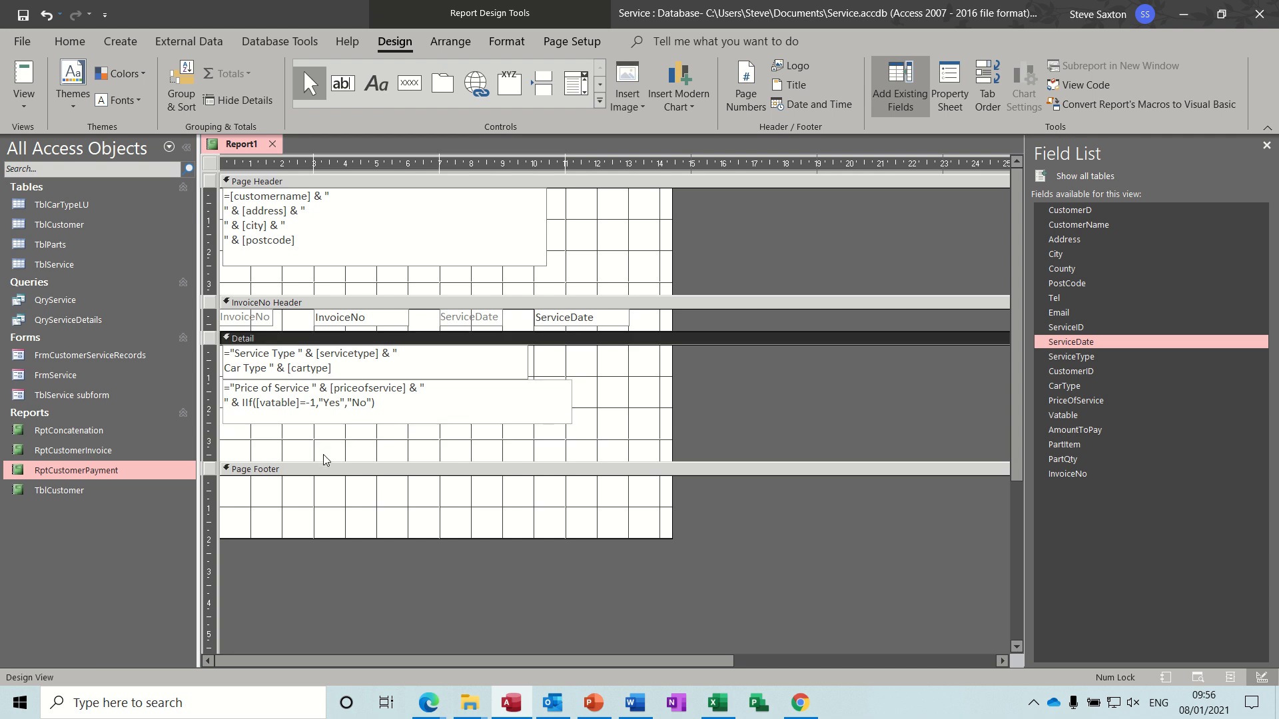
# Extend the Detail section to about 4.9 cm and draw a text box about 10.8 cm wide and 1.5 cm high beneath the price text box
pyautogui.moveTo(329, 461); pyautogui.dragTo(330, 496)
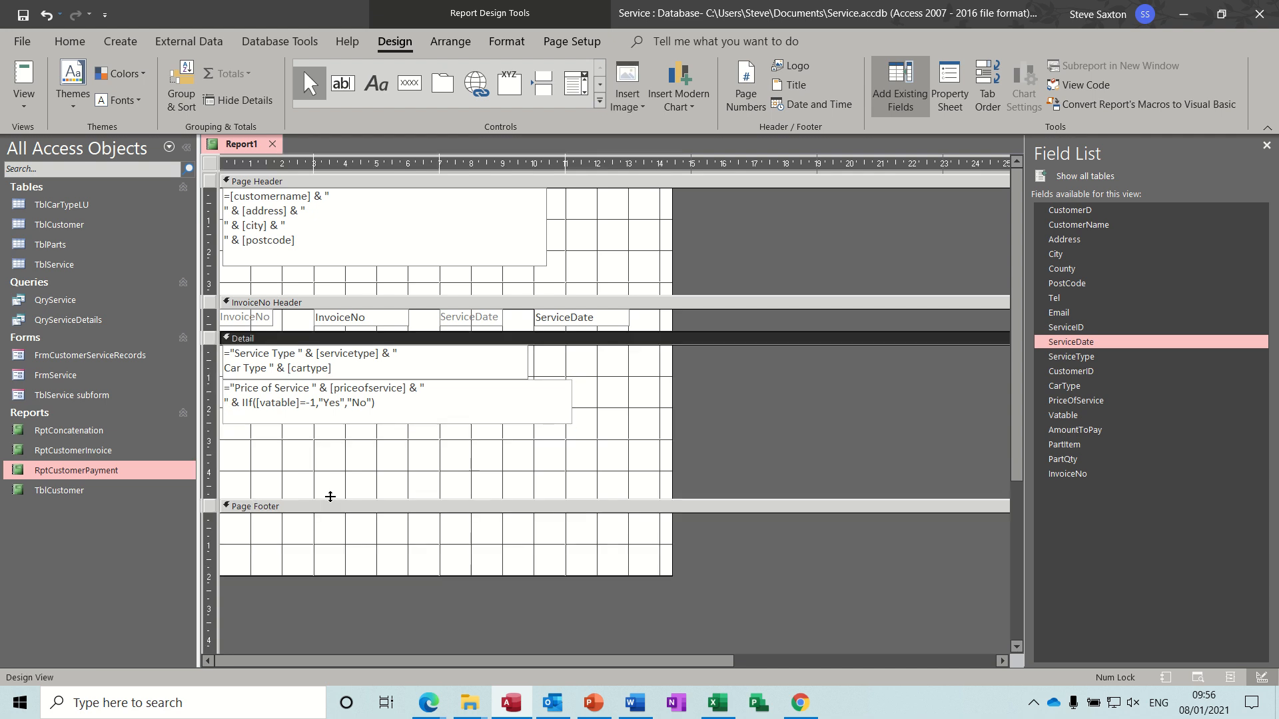
pyautogui.click(345, 83)
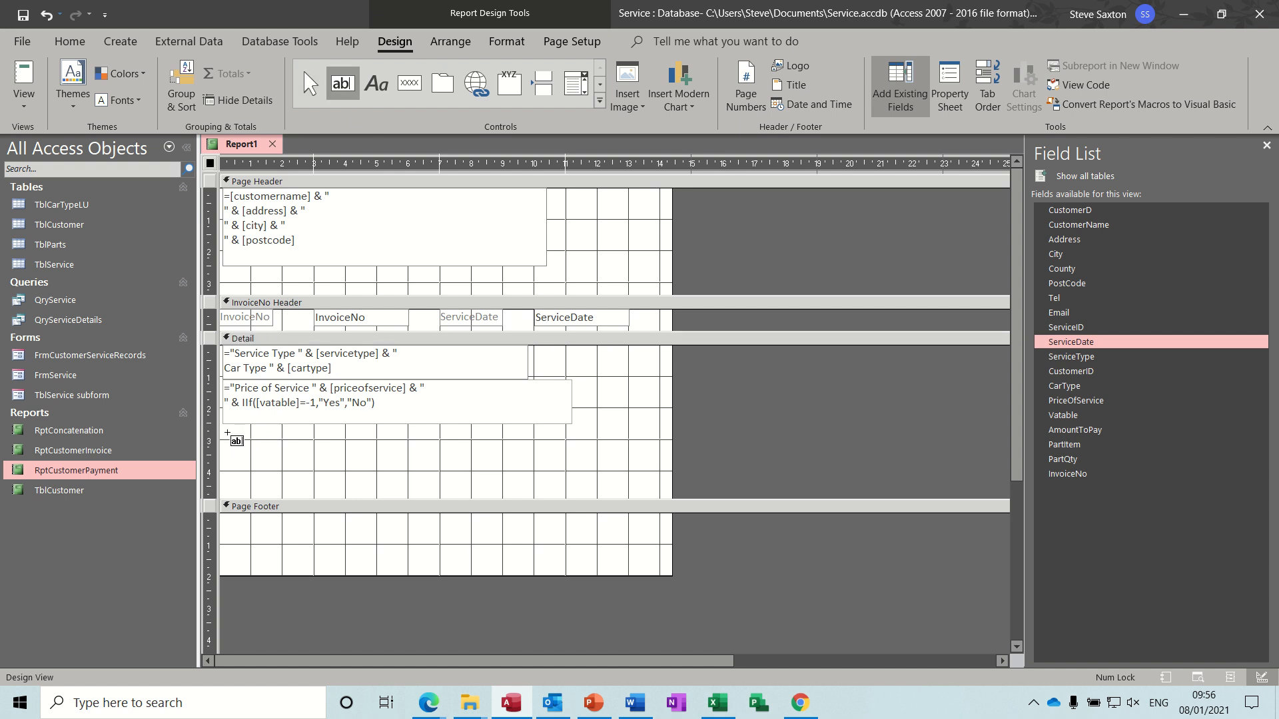
pyautogui.moveTo(226, 434); pyautogui.dragTo(567, 481)
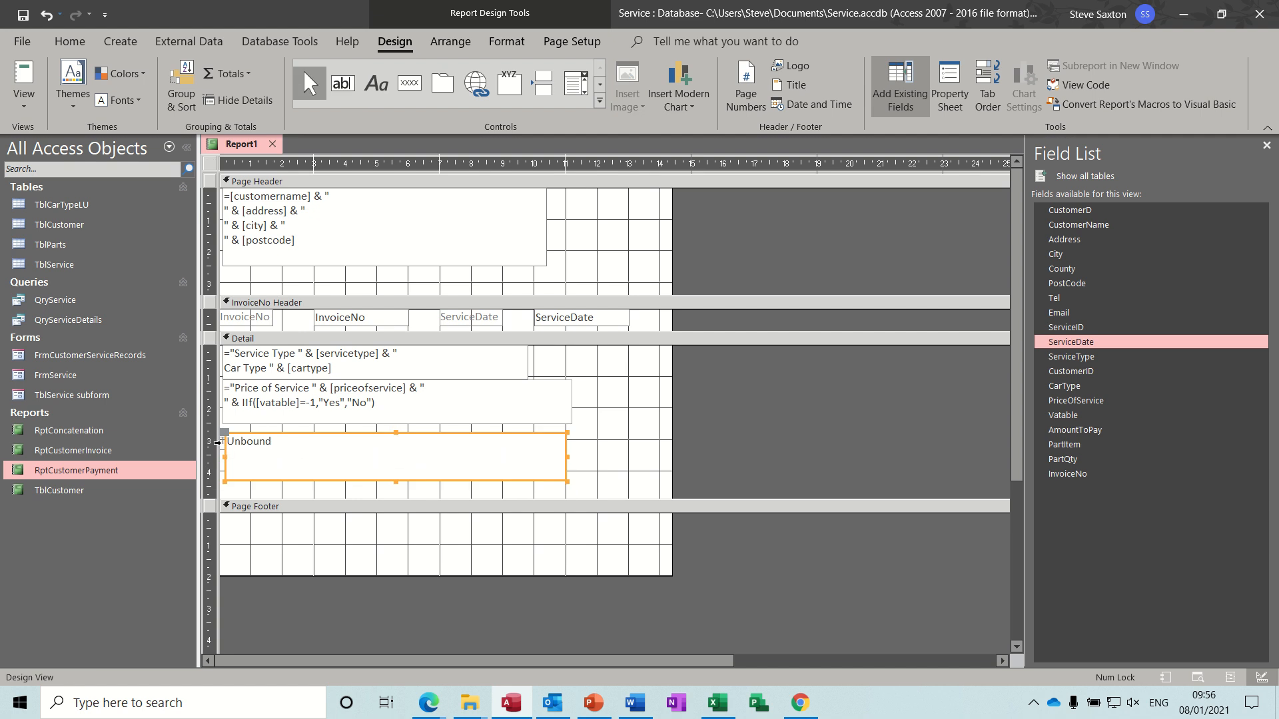
pyautogui.click(222, 444)
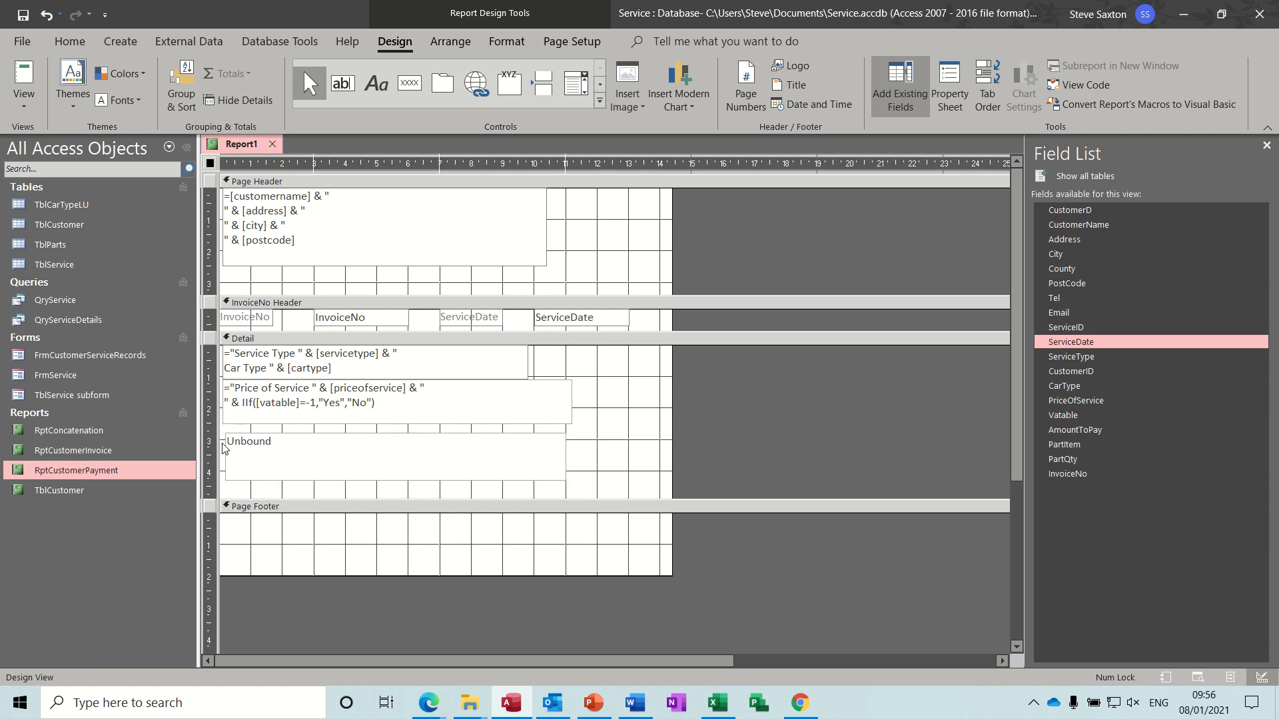
# Enter the expression =" Amount Owed "&[Amounttopay] in the new unbound Detail text box
pyautogui.click(247, 447)
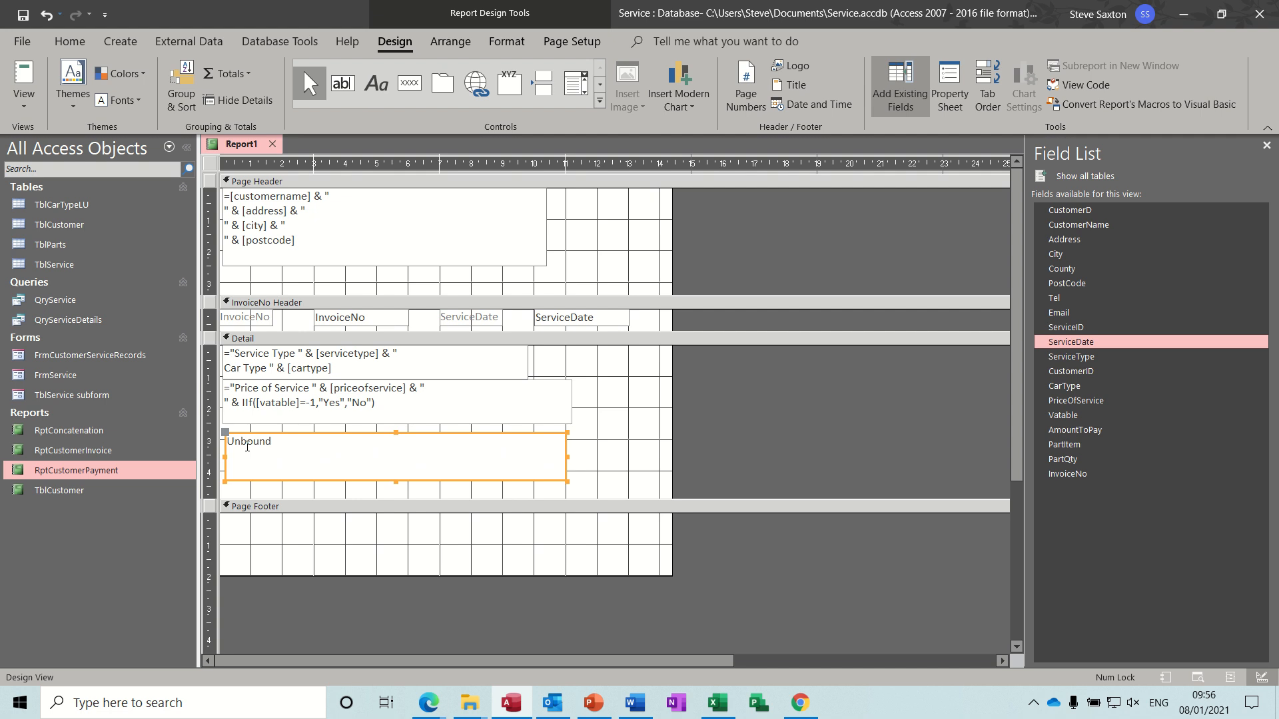
pyautogui.click(247, 447)
pyautogui.write('=')
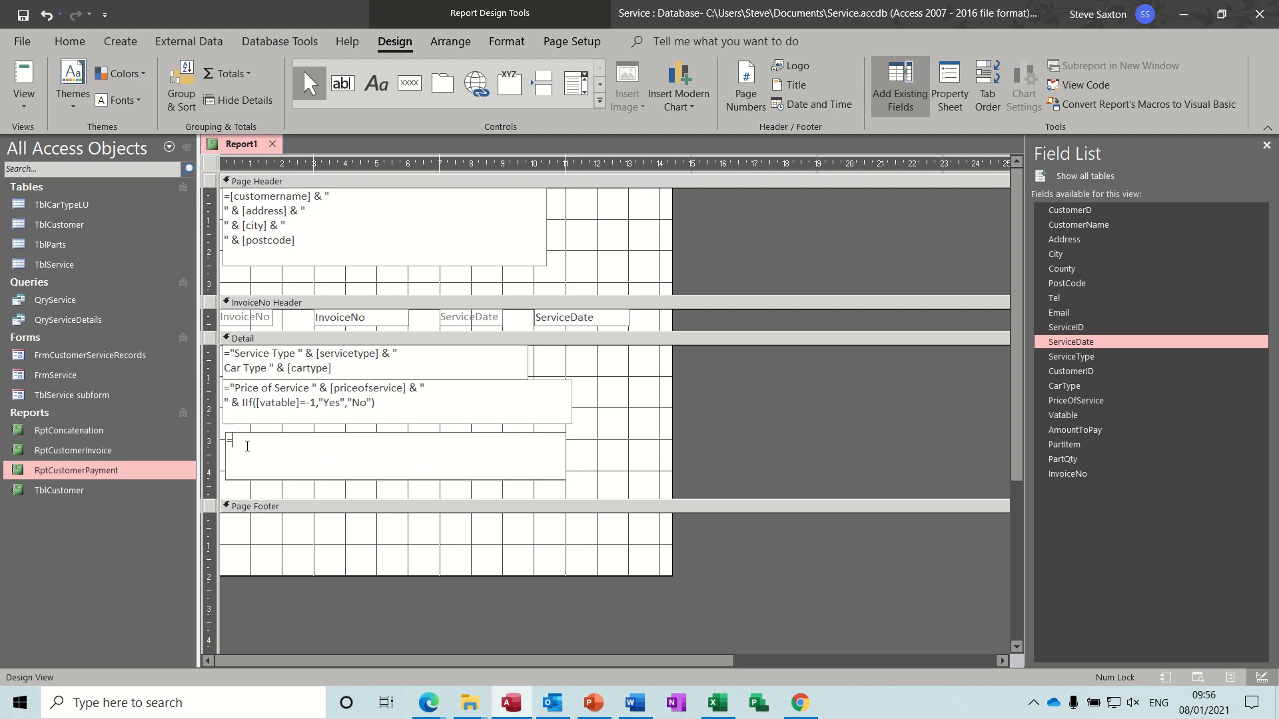
pyautogui.write('" Amount Owed "&[Amounttopay]')
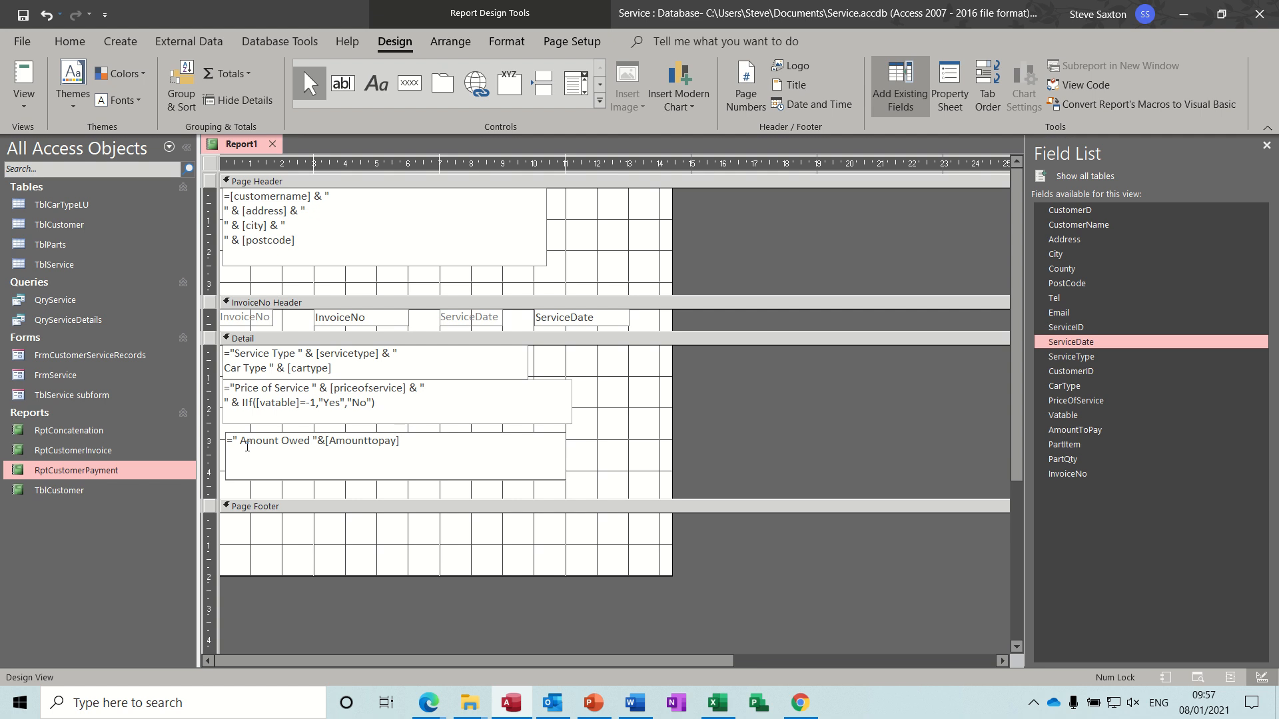
pyautogui.click(646, 459)
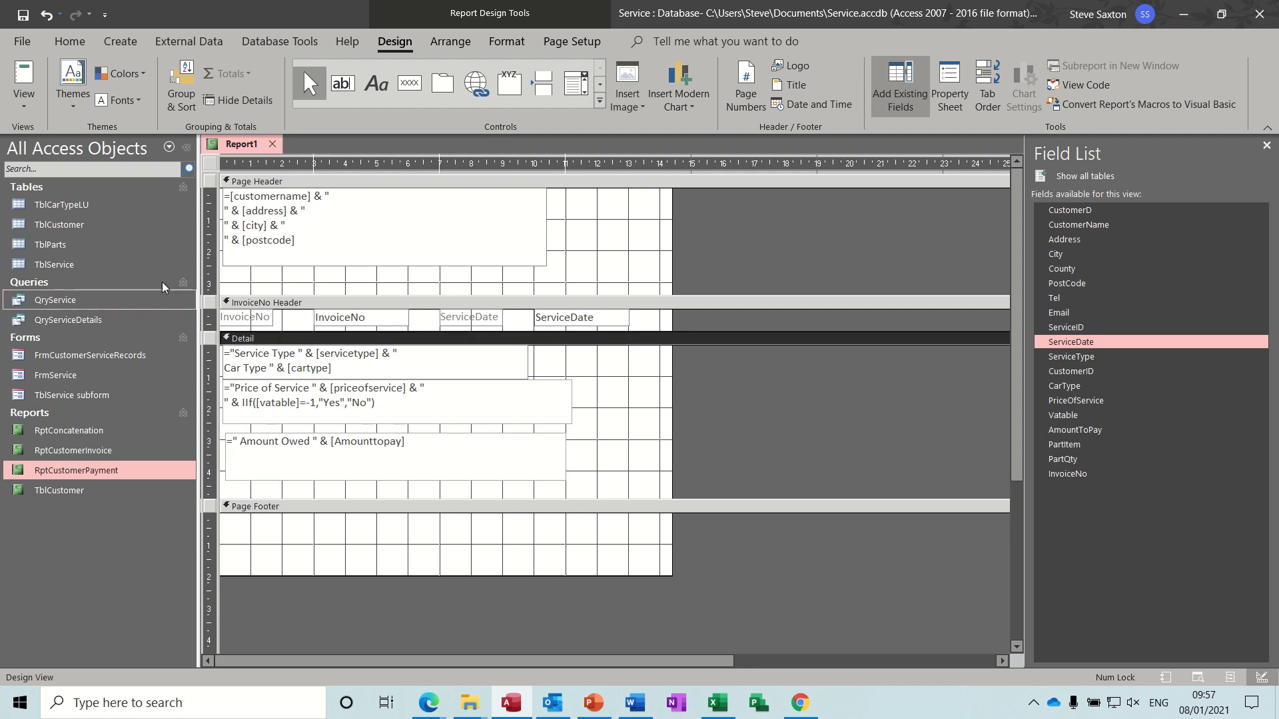
# Check the amount owed text box in Report View for invoice number 1 and return to Design View
pyautogui.click(23, 80)
pyautogui.write('1')
pyautogui.press('Return')
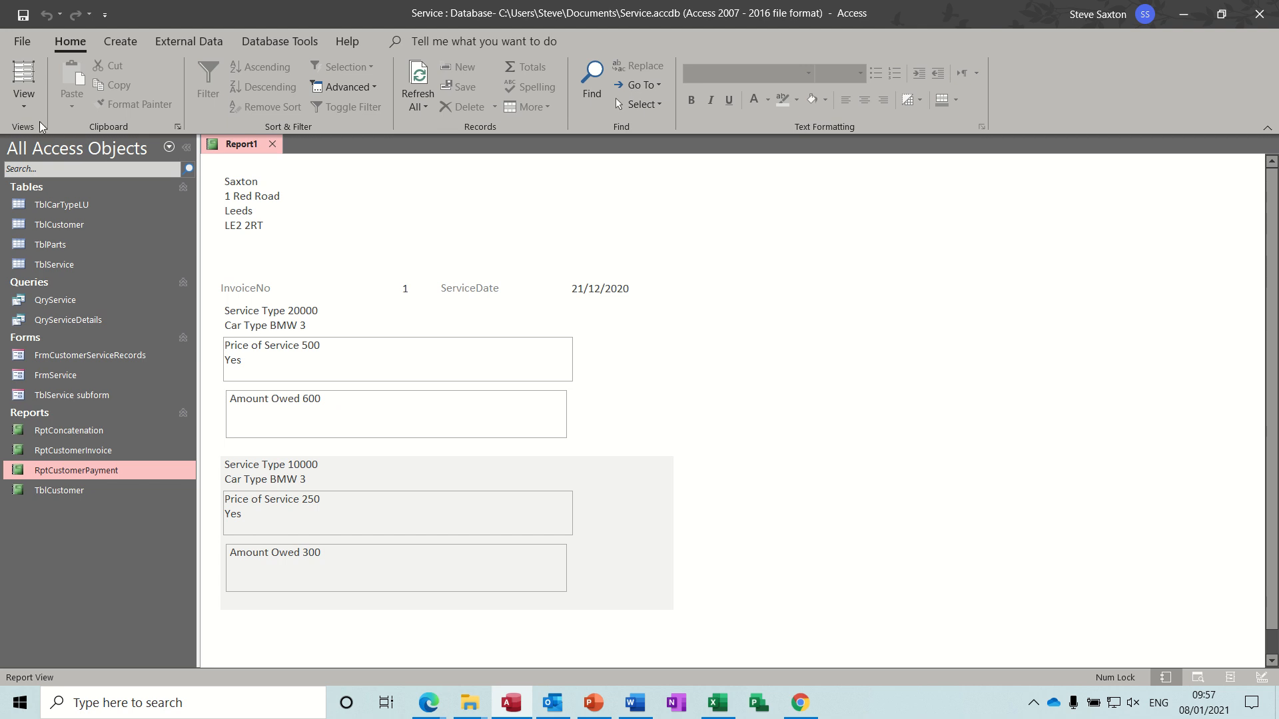
pyautogui.click(24, 96)
pyautogui.click(73, 257)
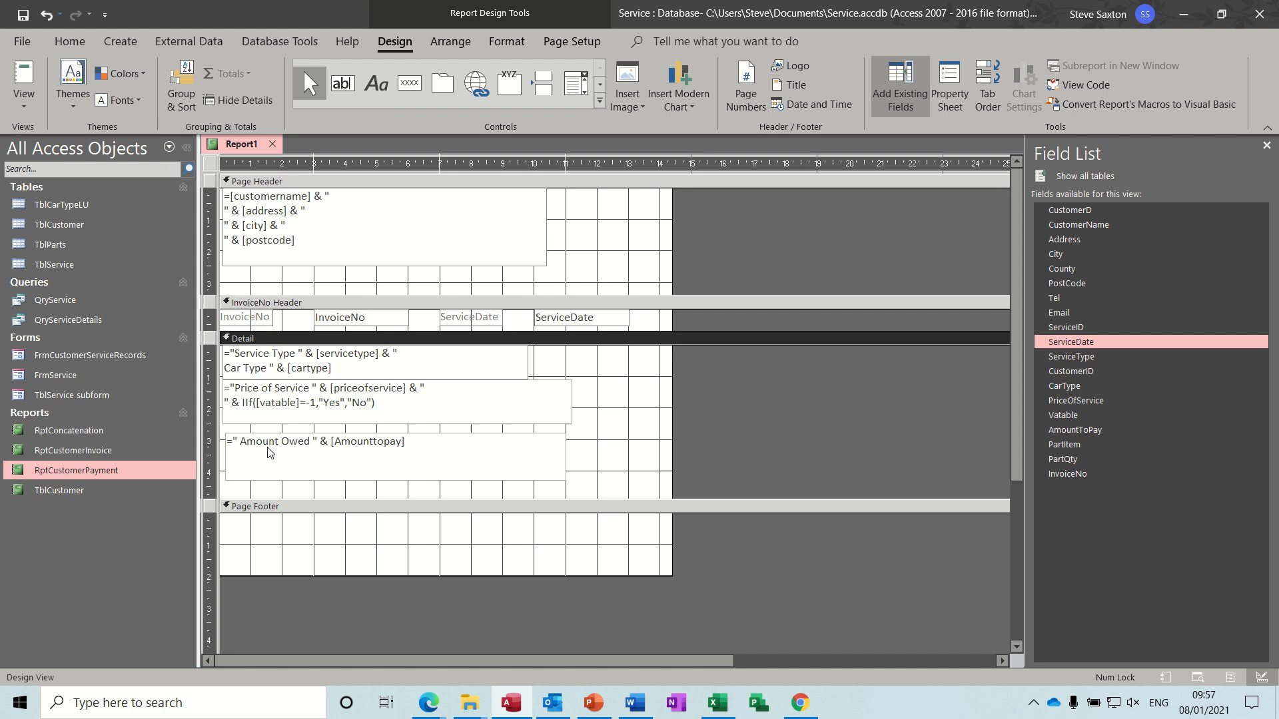
# Add a £ sign after "Amount Owed " inside the quoted text of the amount owed expression
pyautogui.click(316, 446)
pyautogui.click(321, 453)
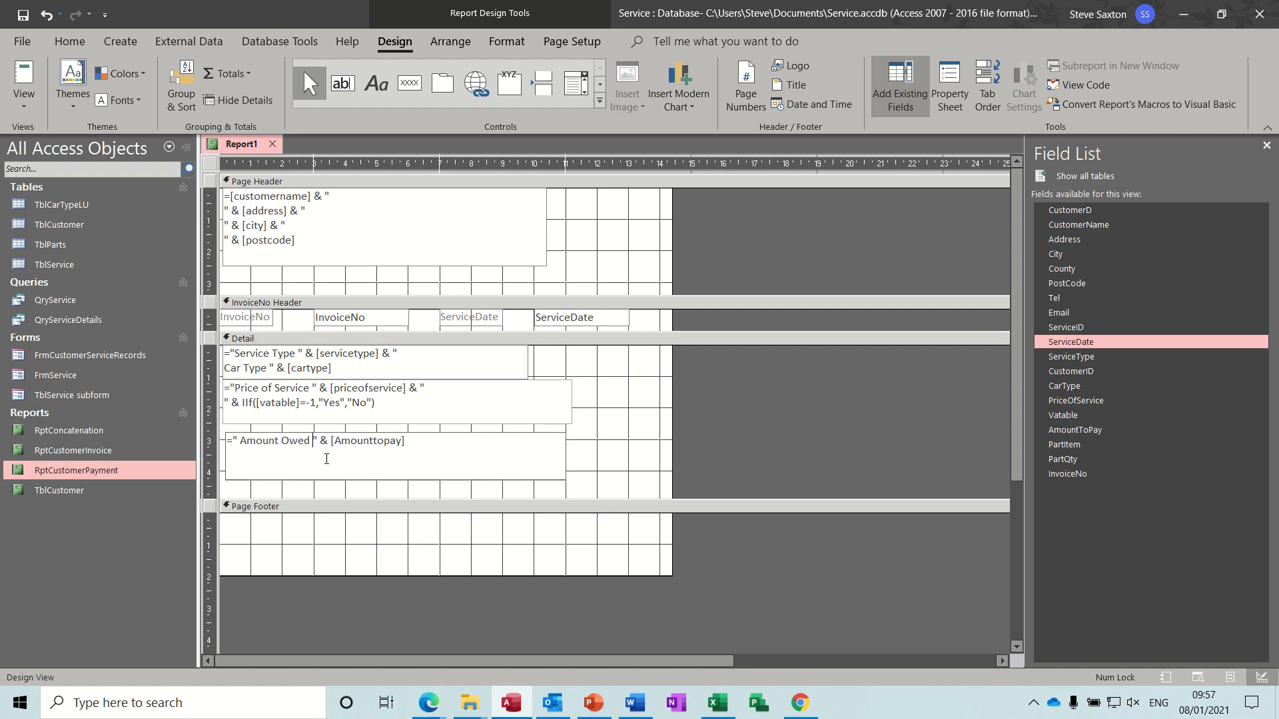
pyautogui.write('£')
# Check the pound sign before the amount owed in Report View for invoice number 1 and return to Design View
pyautogui.click(27, 78)
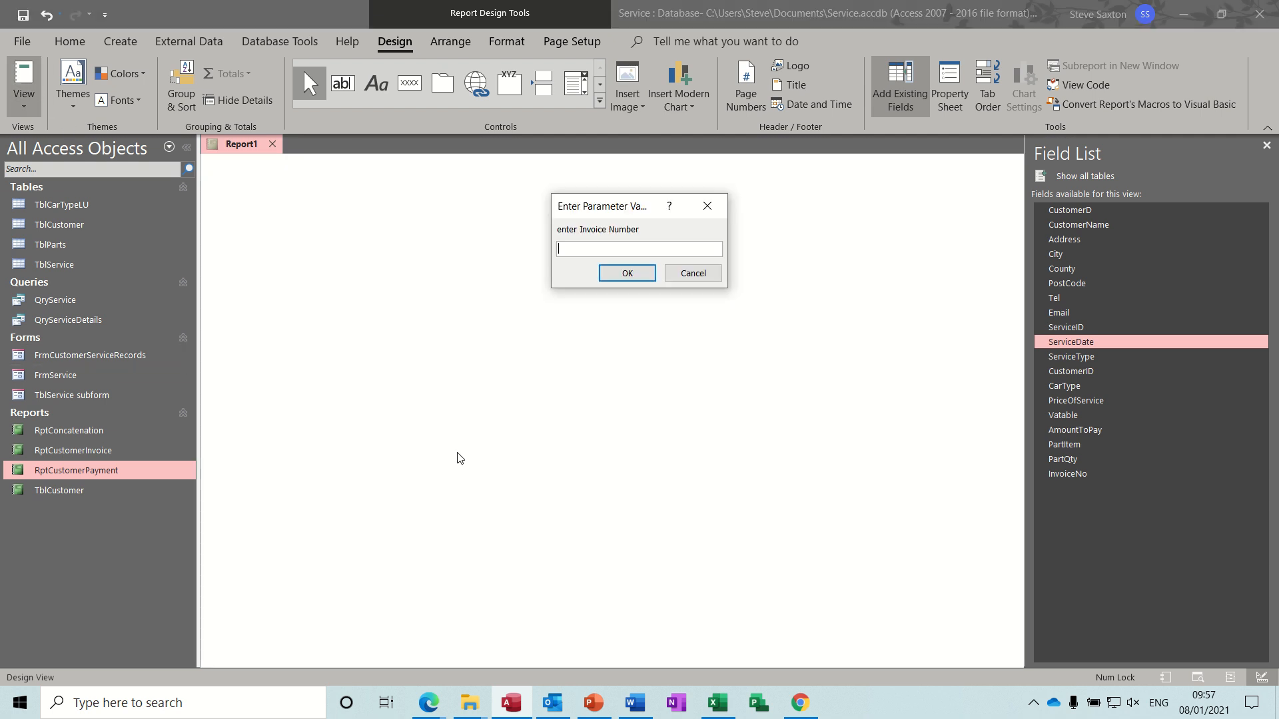
pyautogui.write('1')
pyautogui.press('Return')
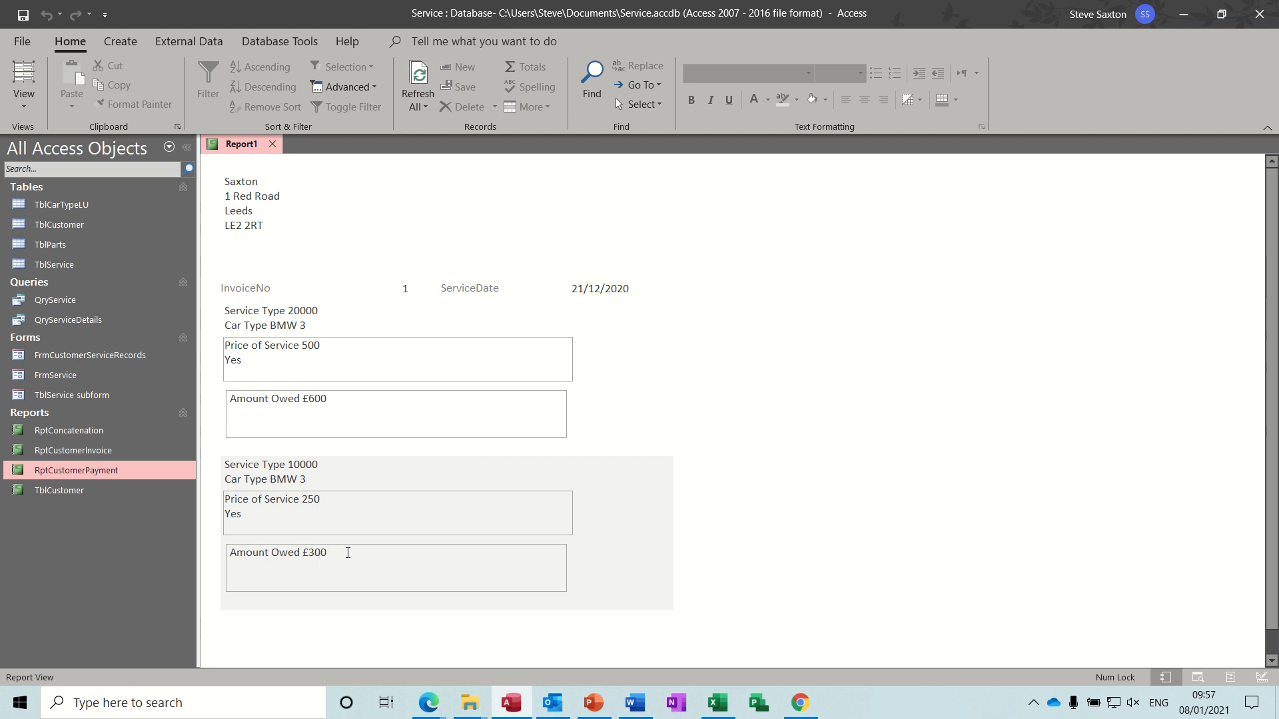
pyautogui.click(24, 99)
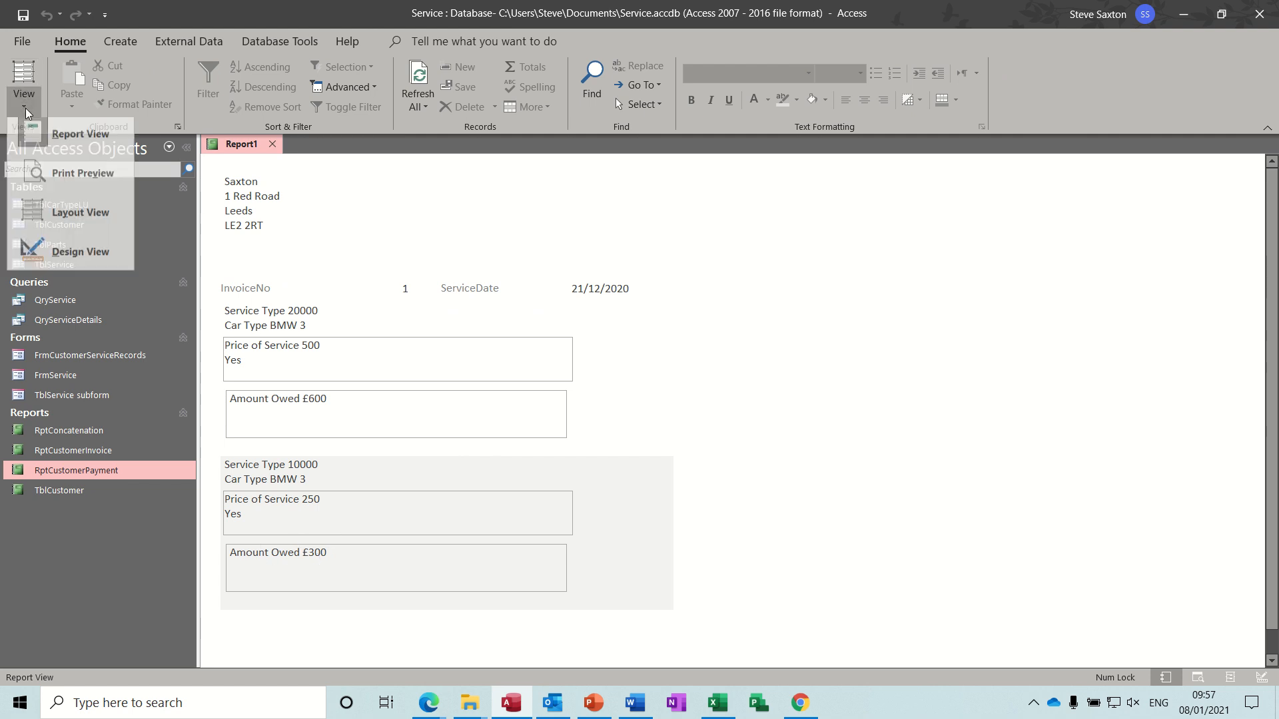
pyautogui.click(70, 258)
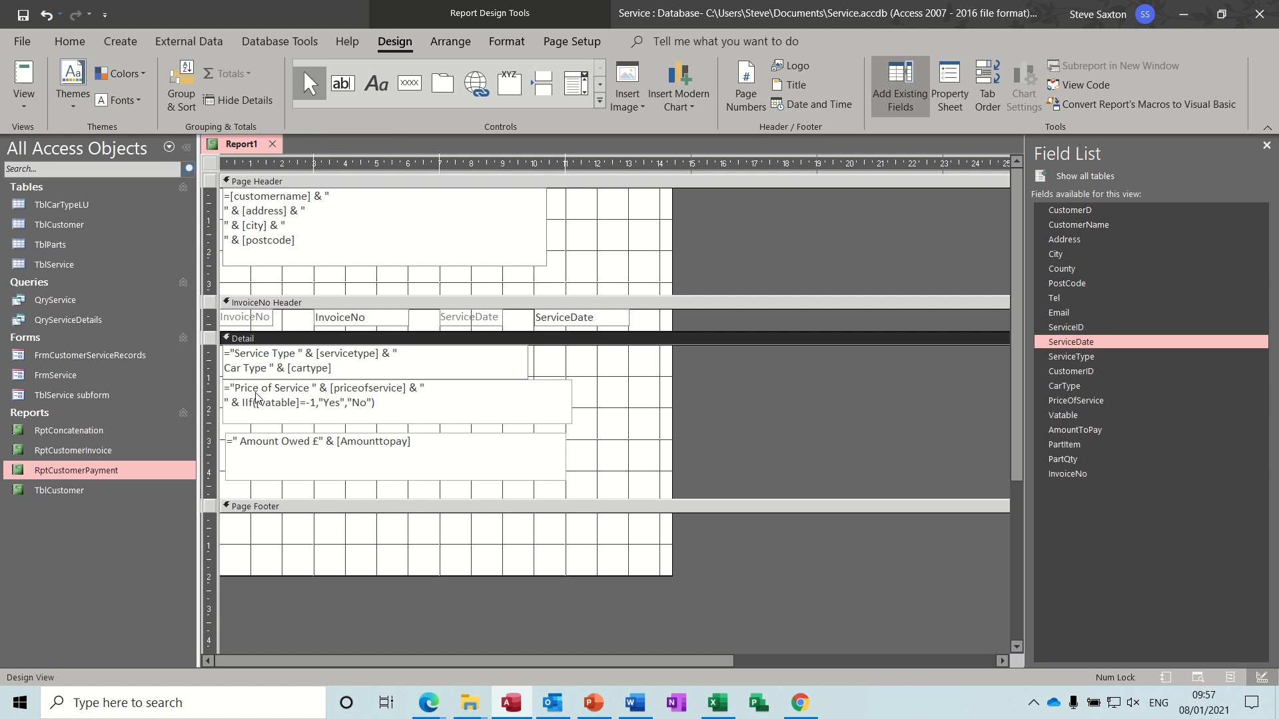
# Move the three Detail text boxes flush with the section's left edge, with Amount Owed directly beneath the price box, and shorten Detail to fit
pyautogui.moveTo(293, 371); pyautogui.dragTo(298, 394)
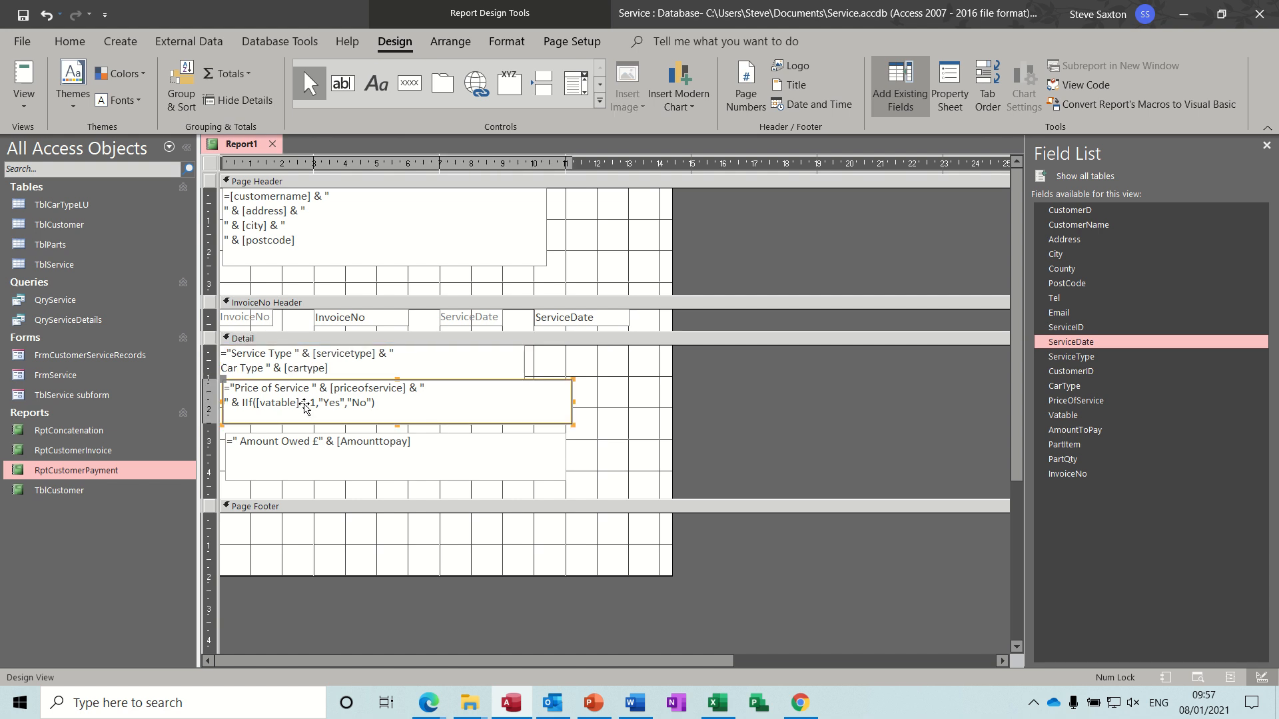
pyautogui.click(318, 444)
pyautogui.moveTo(318, 445); pyautogui.dragTo(313, 435)
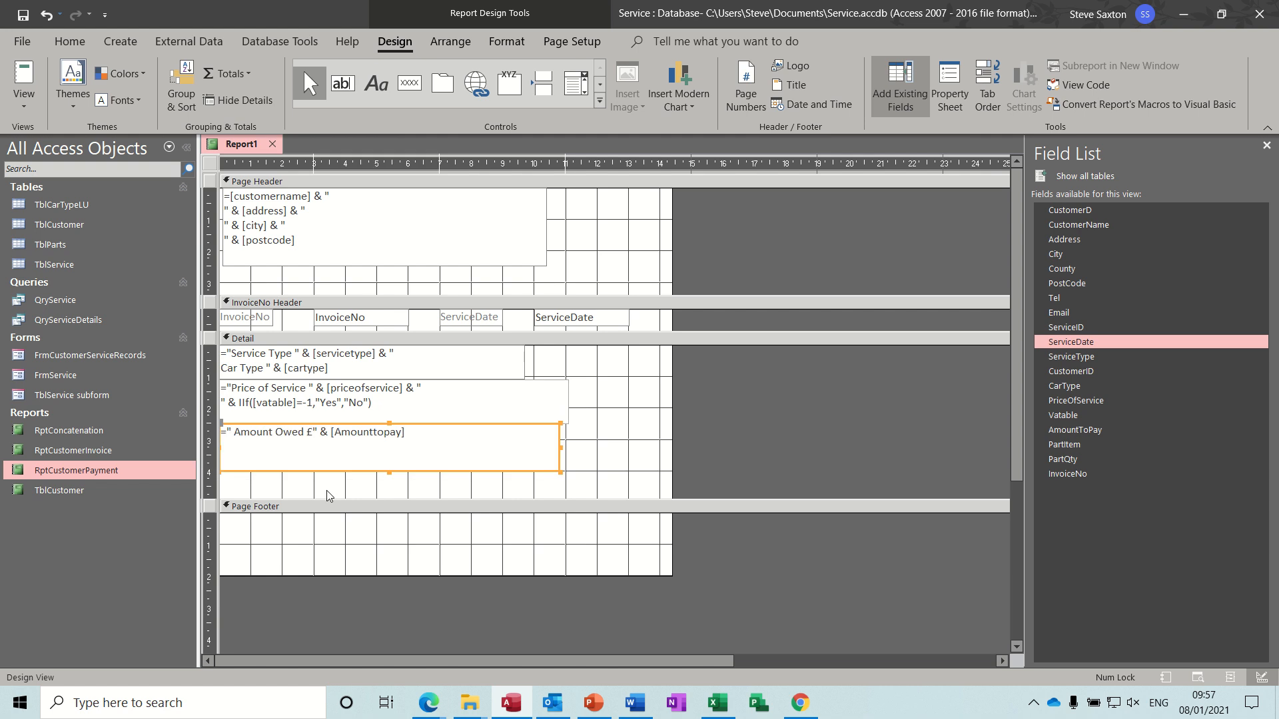
pyautogui.moveTo(329, 498); pyautogui.dragTo(325, 472)
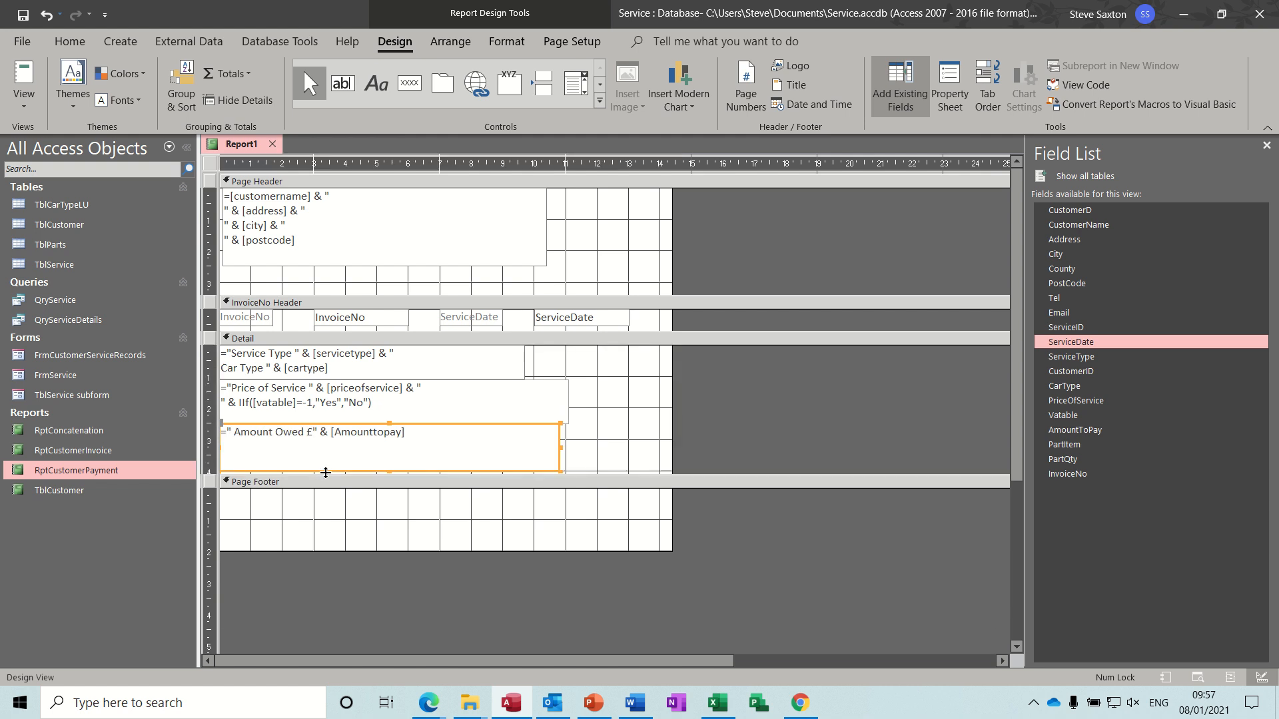
# Set the border style of all three Detail text boxes to Transparent
pyautogui.moveTo(212, 353); pyautogui.dragTo(212, 463)
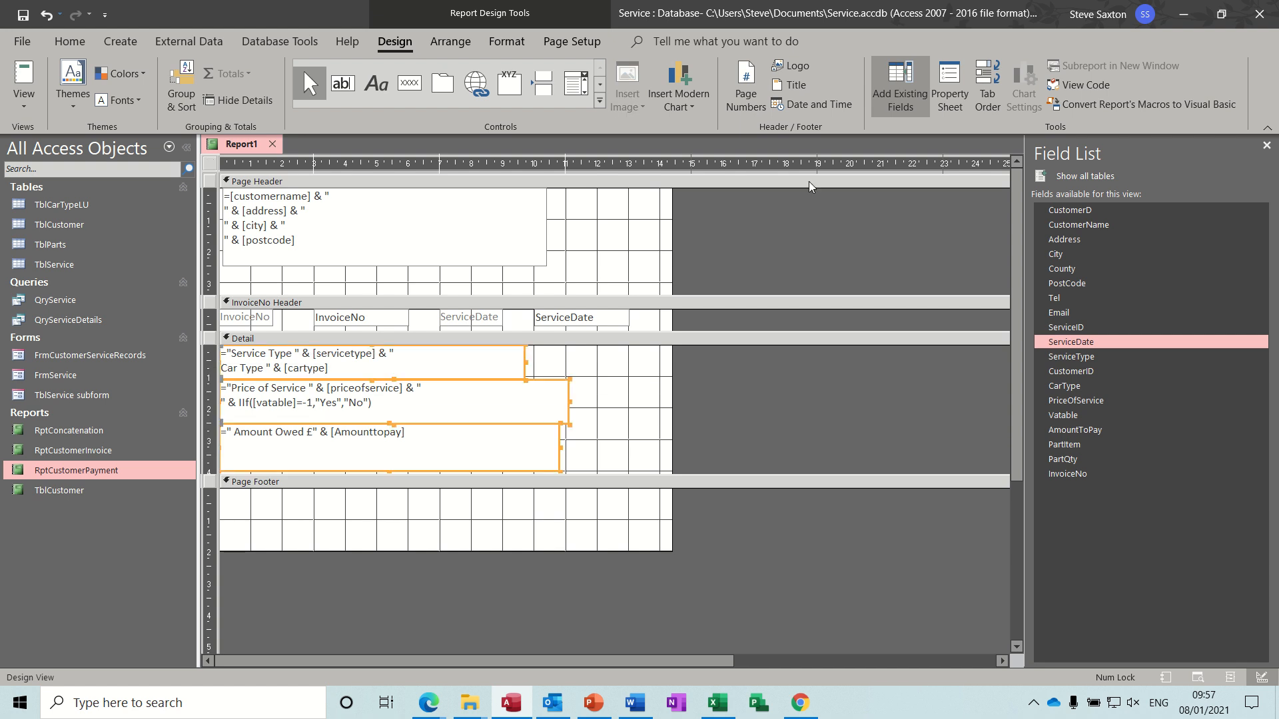
pyautogui.click(946, 88)
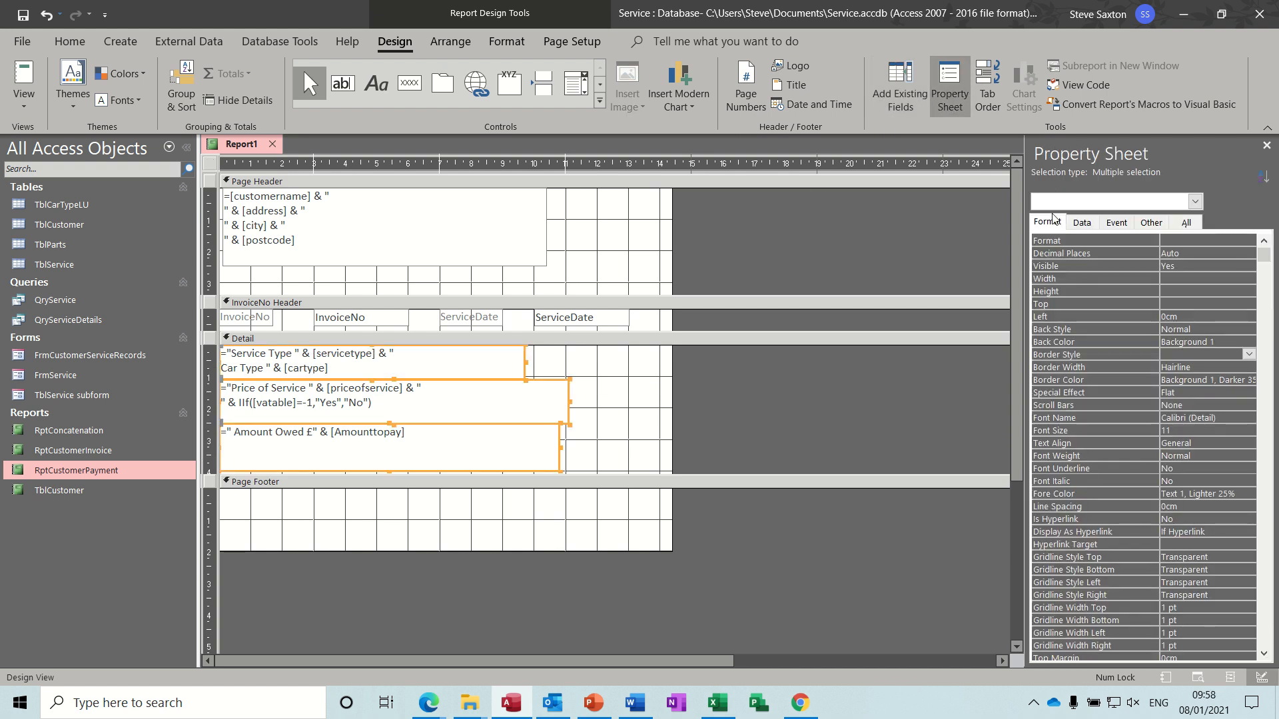
pyautogui.click(1247, 355)
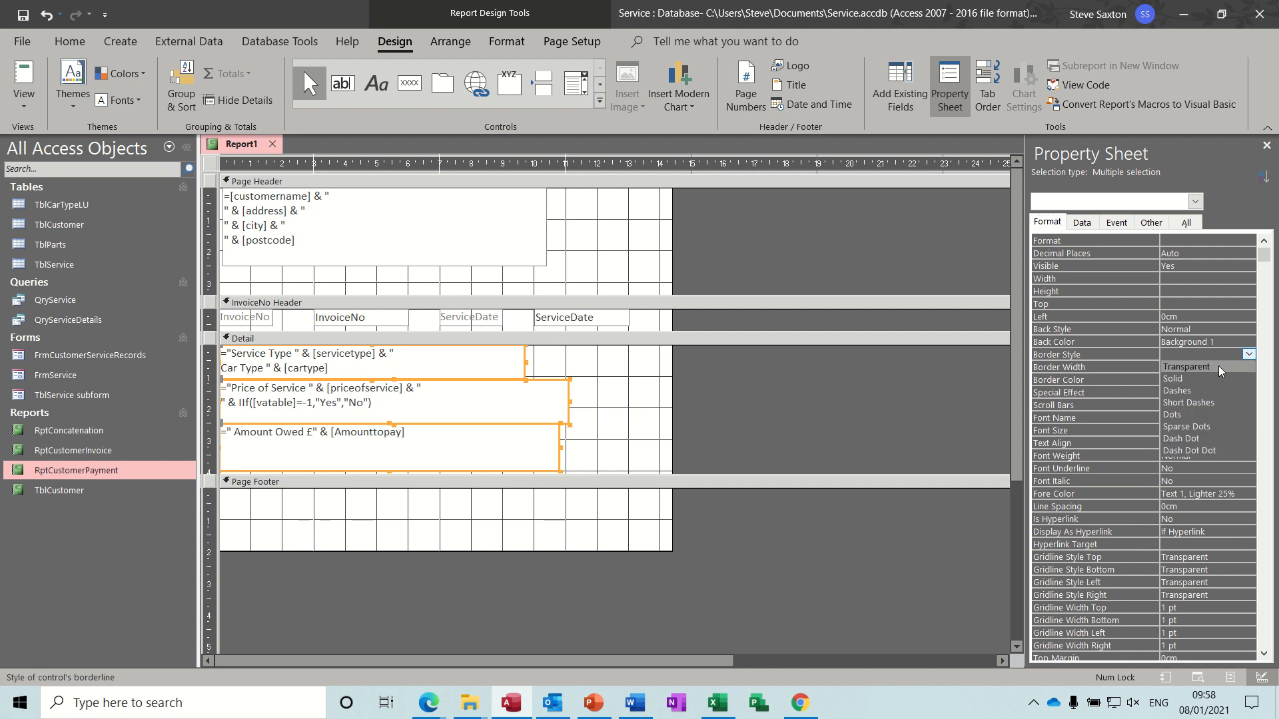
pyautogui.click(1217, 365)
# Check the borders of the Detail text boxes in Report View for invoice number 1 and return to Design View
pyautogui.click(24, 81)
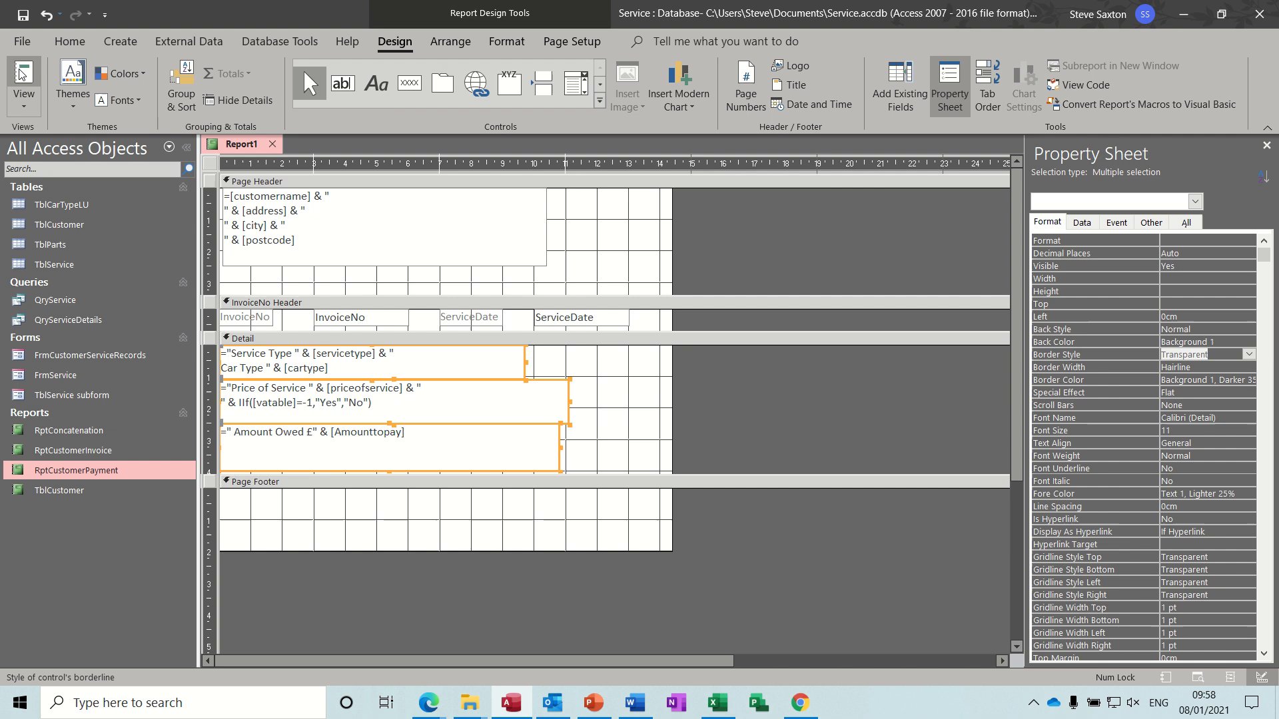
pyautogui.press('Return')
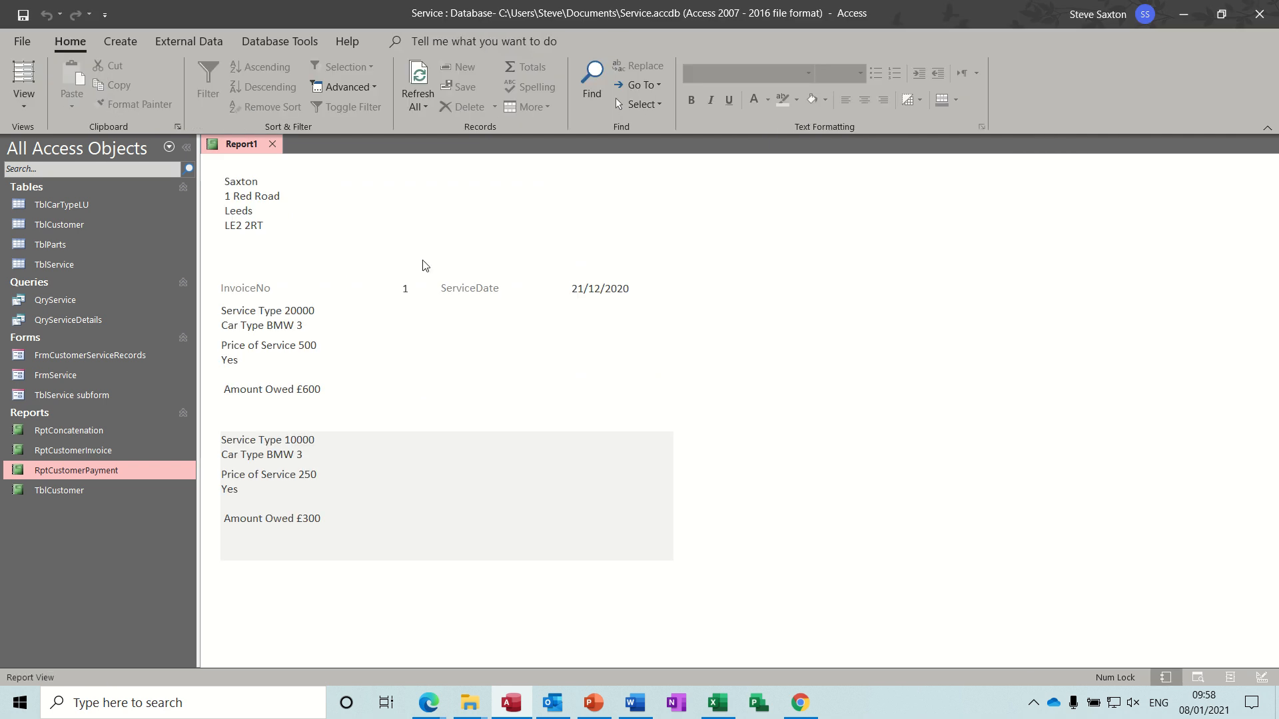
pyautogui.click(30, 109)
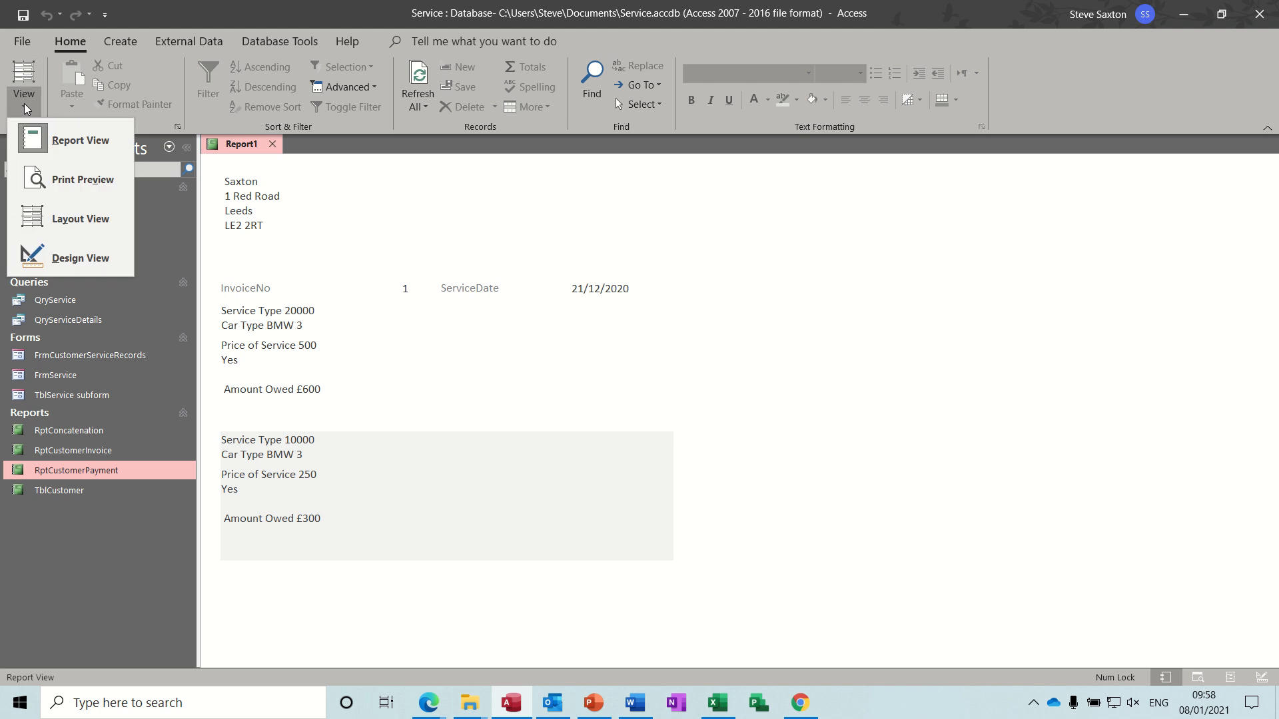
pyautogui.click(53, 261)
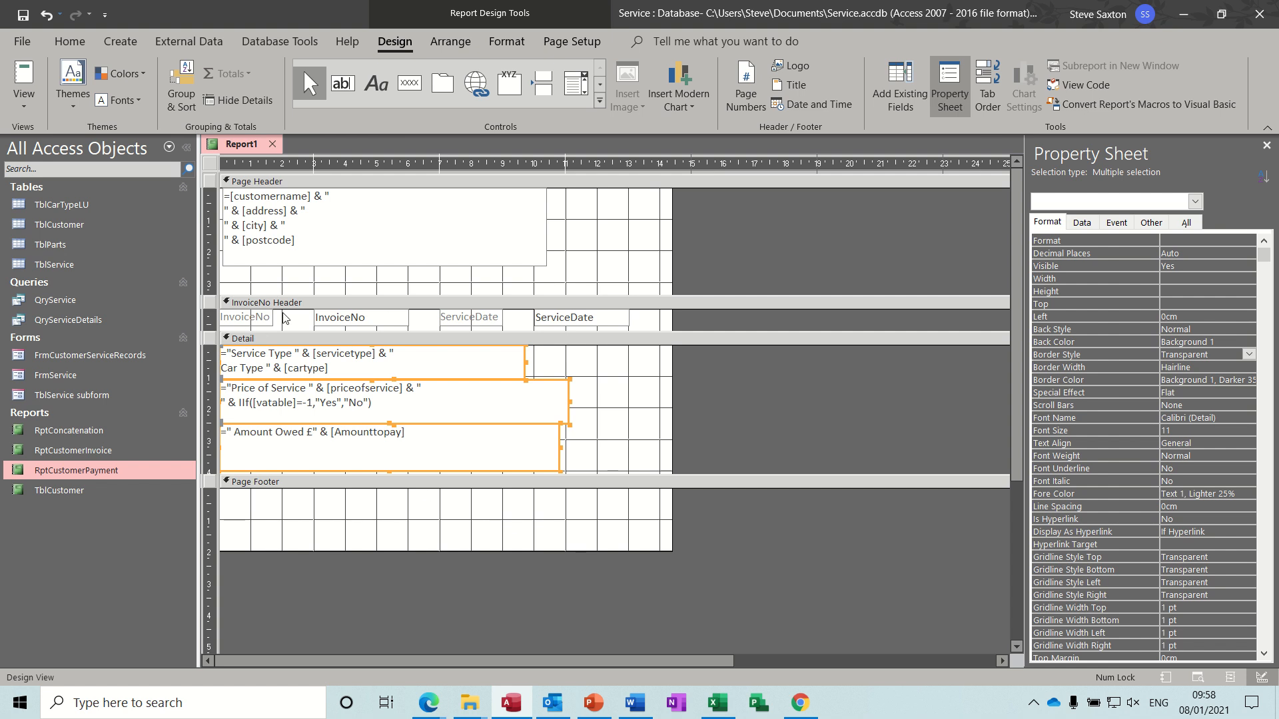
# Add a footer section to the InvoiceNo group through its grouping options
pyautogui.click(184, 81)
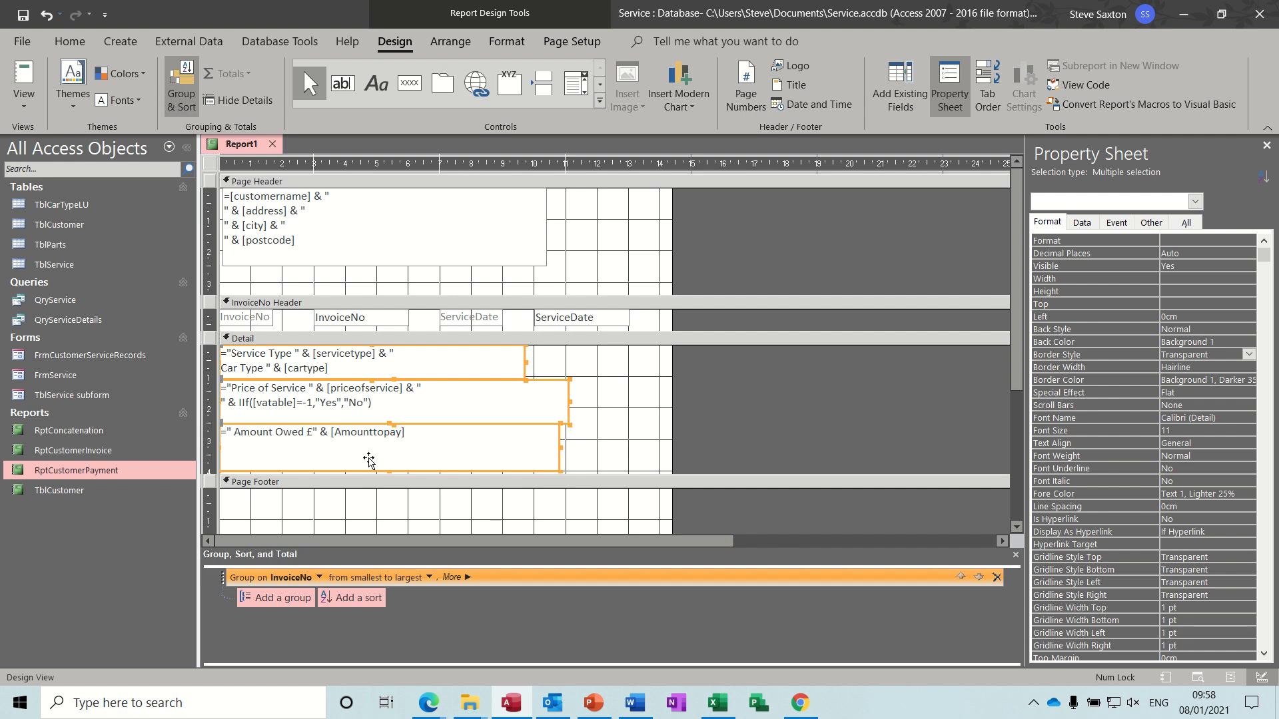
pyautogui.click(466, 577)
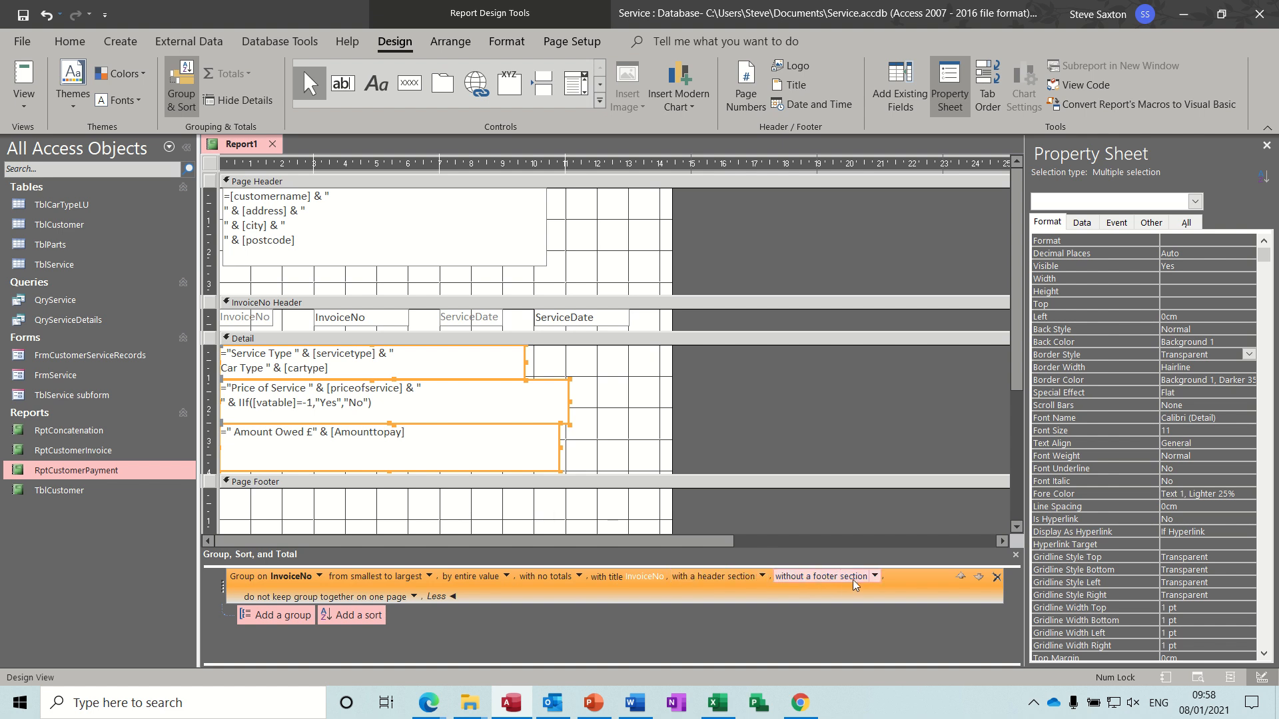
pyautogui.click(875, 576)
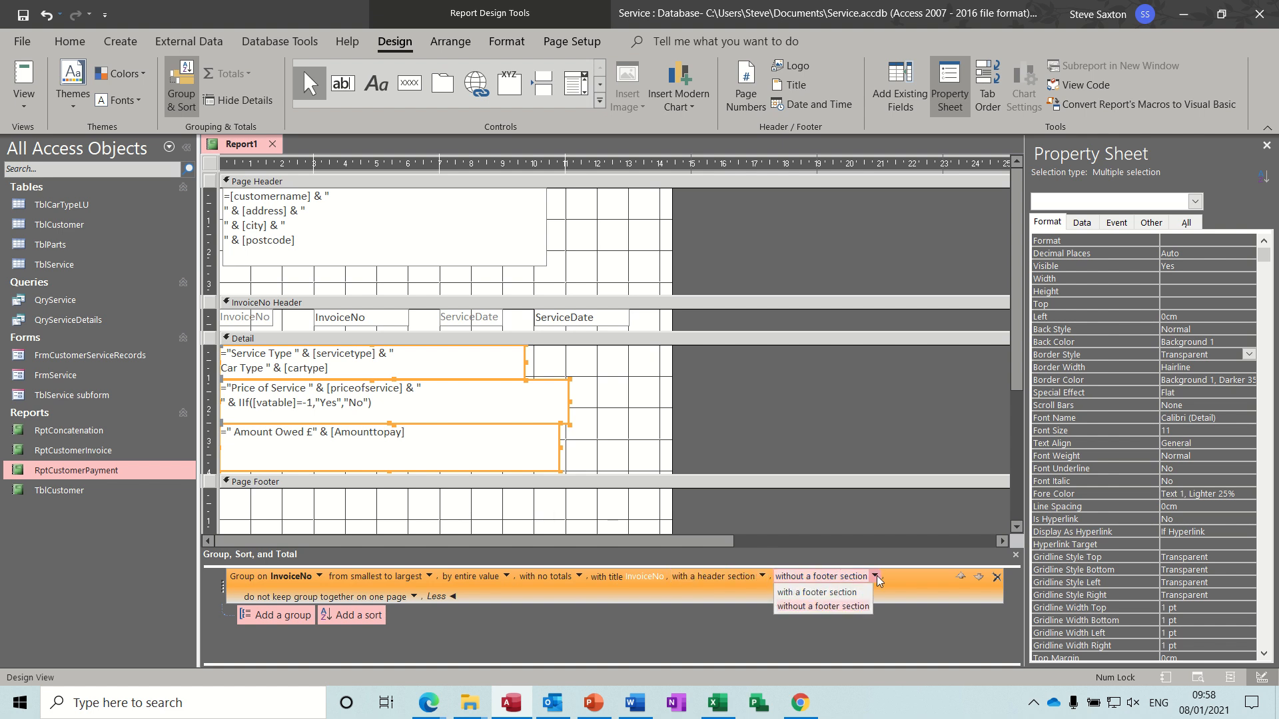
pyautogui.click(848, 593)
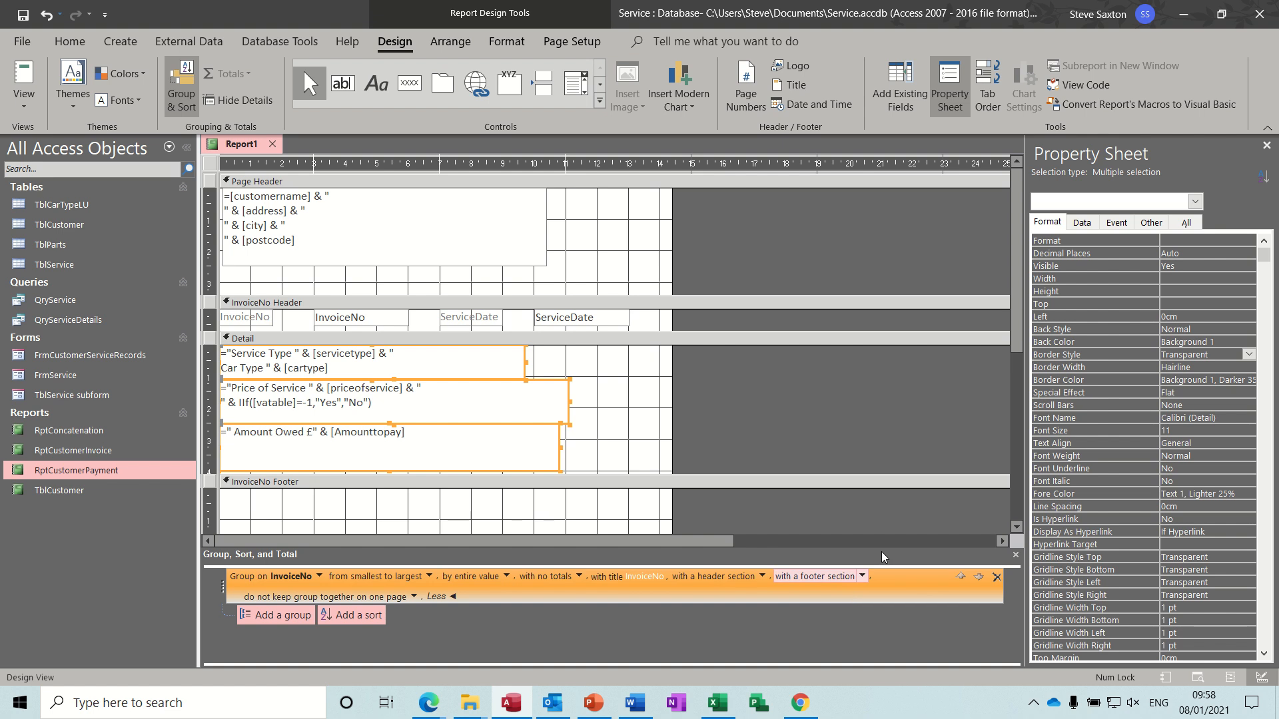
# Draw a text box about 6.3 cm wide and 1 cm high in the InvoiceNo Footer
pyautogui.moveTo(1017, 333); pyautogui.dragTo(1018, 377)
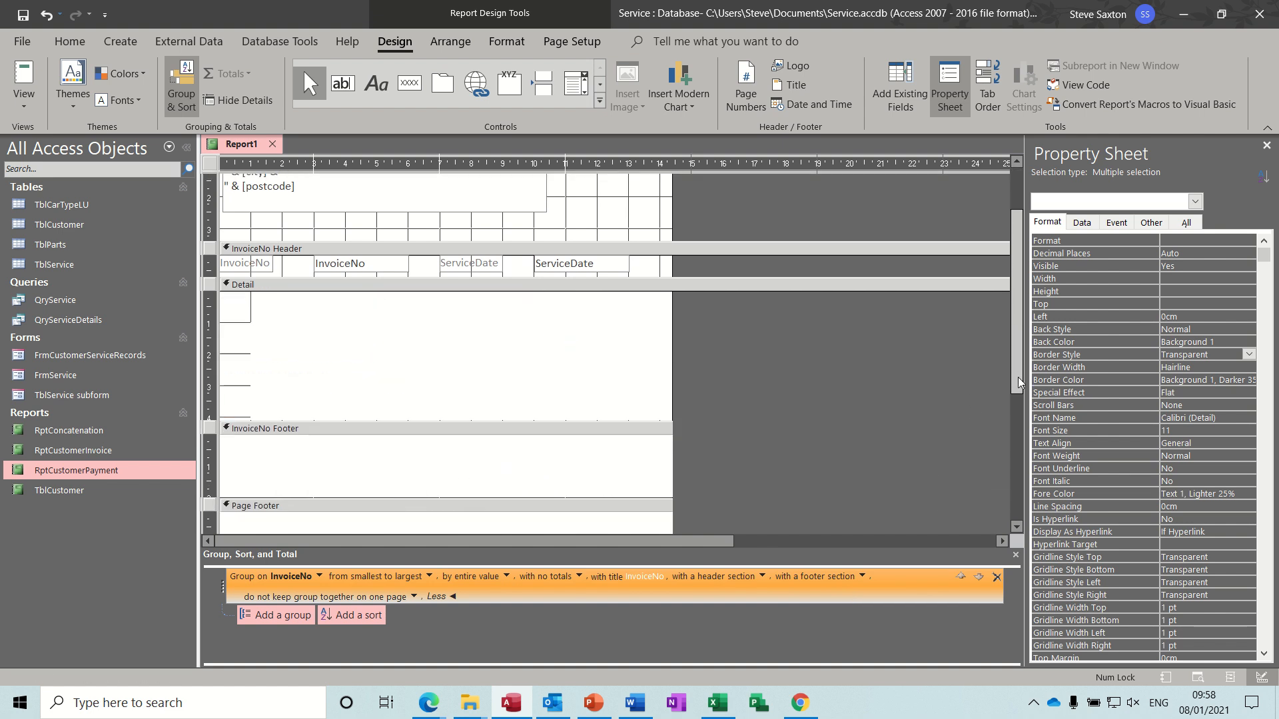
pyautogui.click(347, 455)
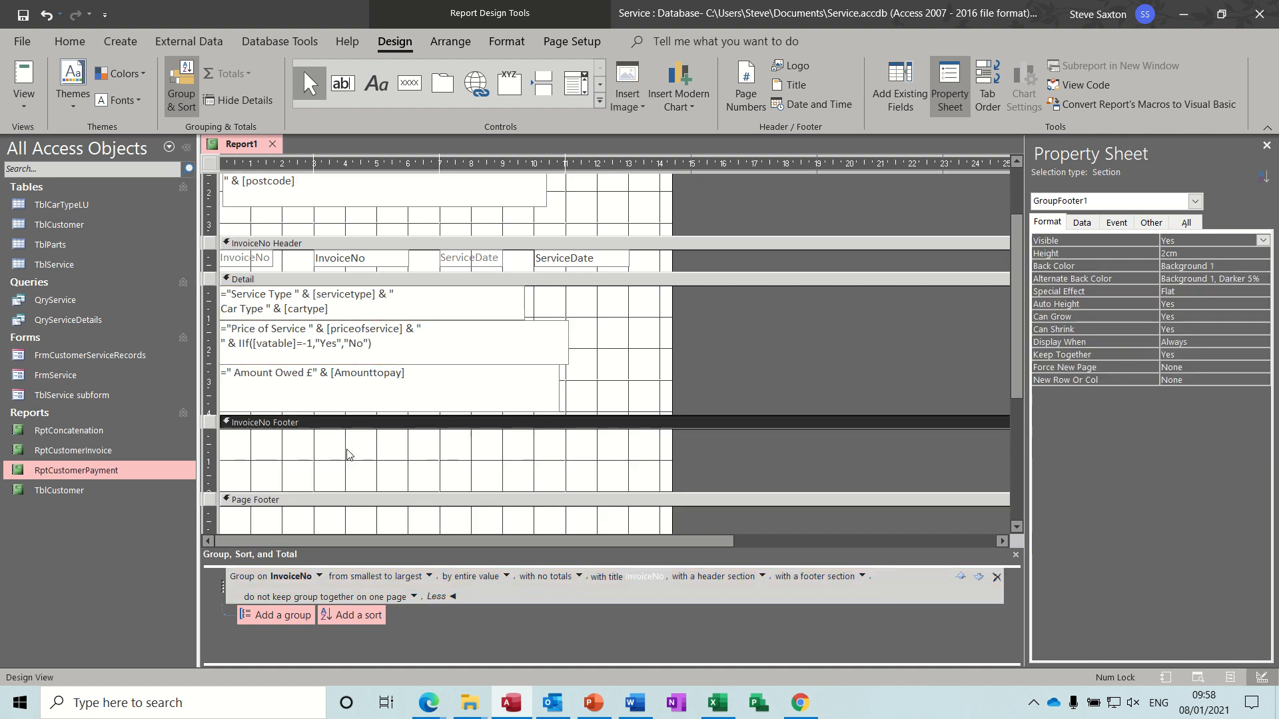
pyautogui.click(344, 85)
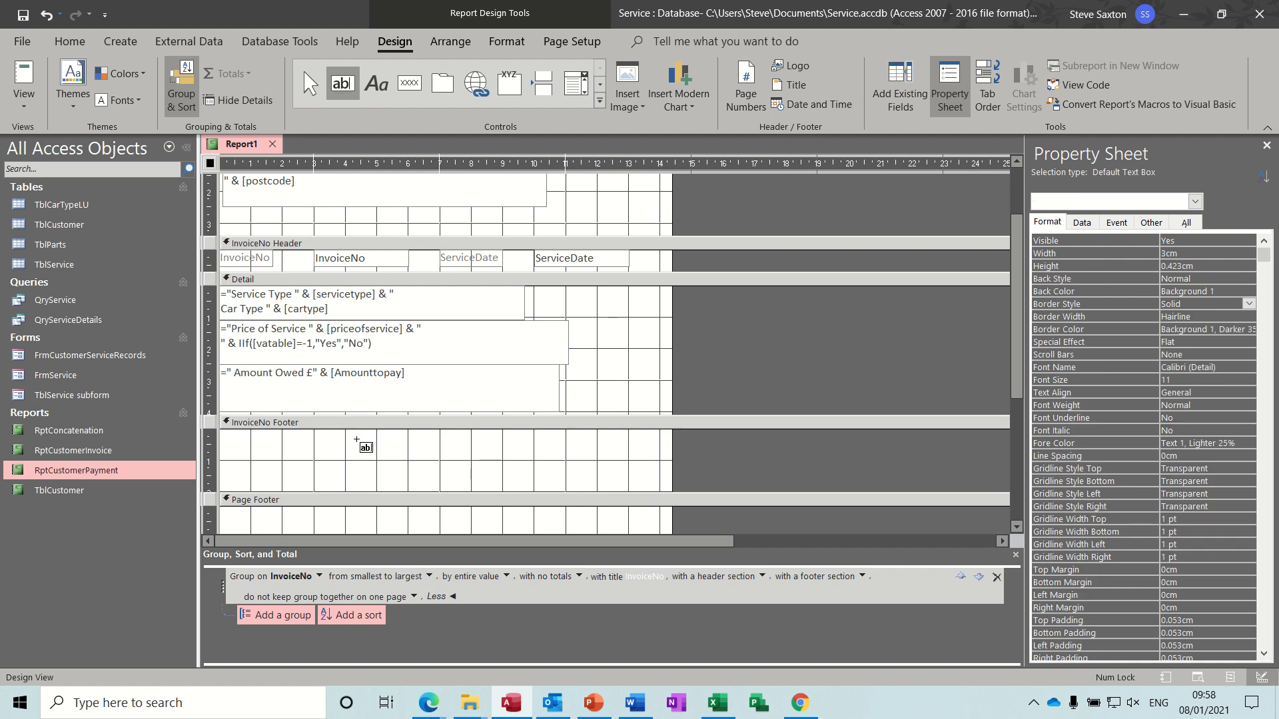
pyautogui.moveTo(257, 438)
pyautogui.mouseDown()
pyautogui.moveTo(286, 457)
pyautogui.moveTo(458, 471)
pyautogui.mouseUp()
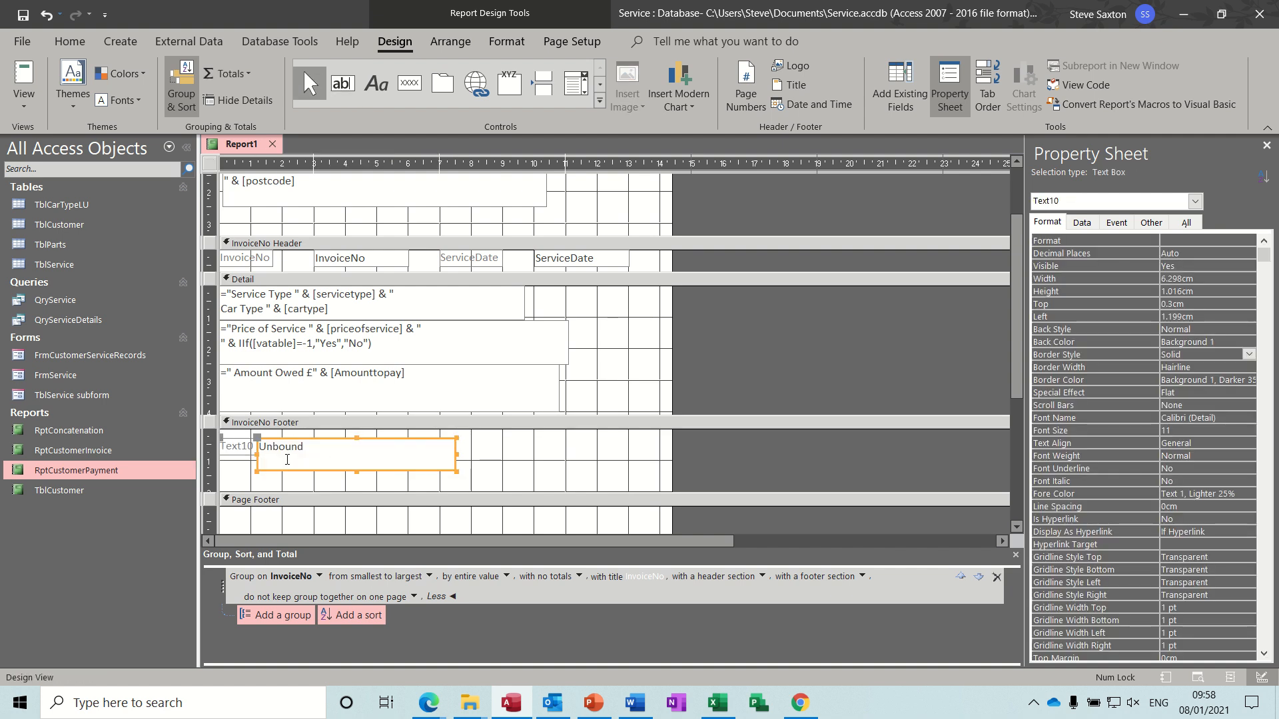
# Enter the expression =Sum([amounttopay]) in the InvoiceNo Footer text box
pyautogui.click(239, 449)
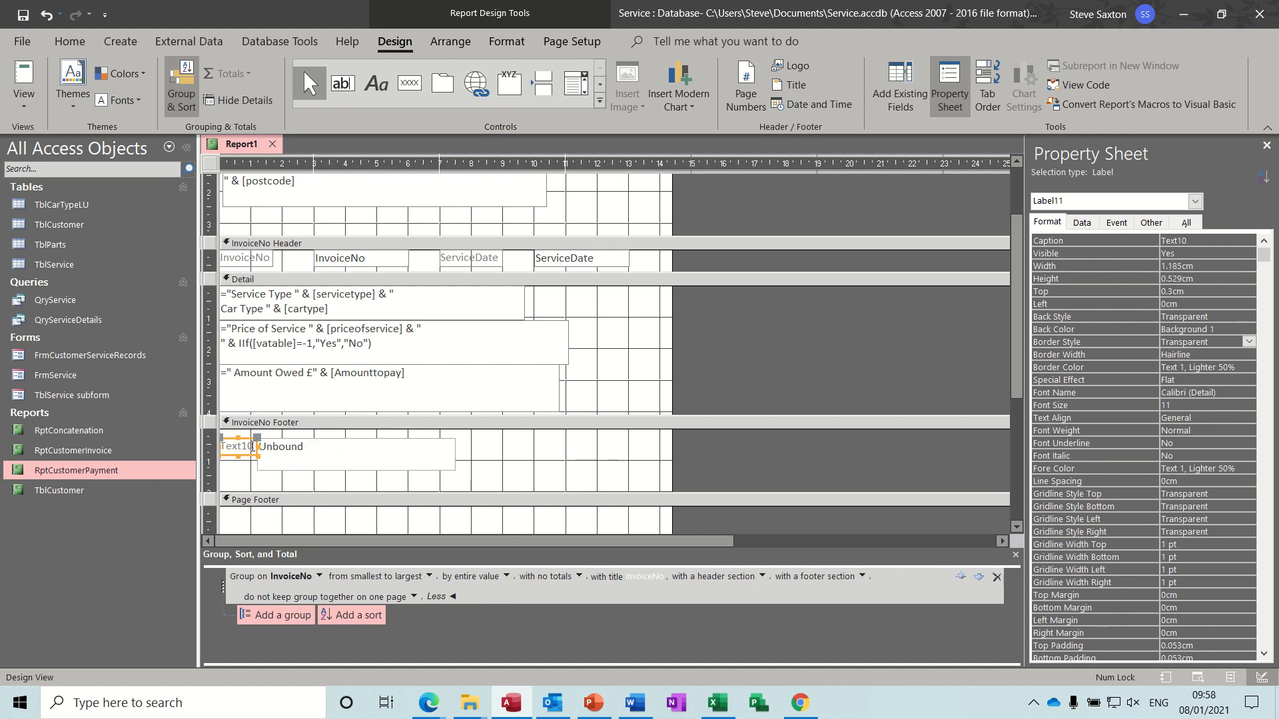
pyautogui.click(268, 453)
pyautogui.click(272, 447)
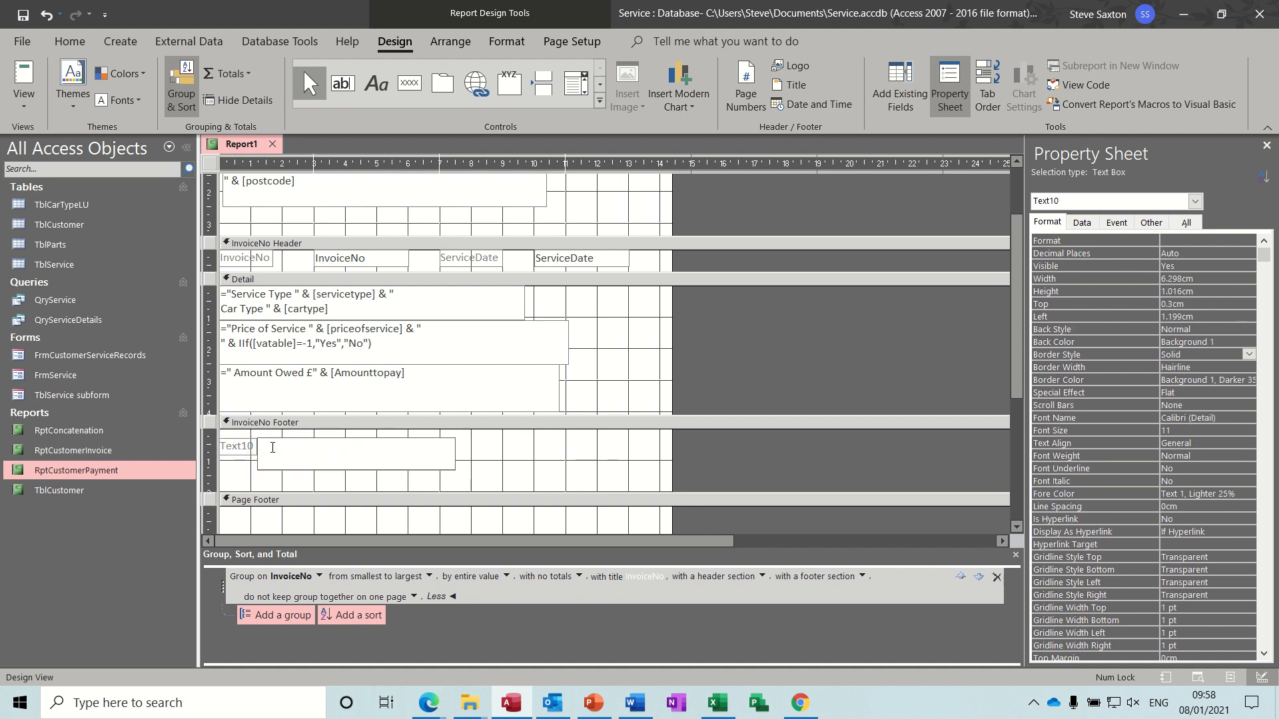
pyautogui.write('=sum([amou')
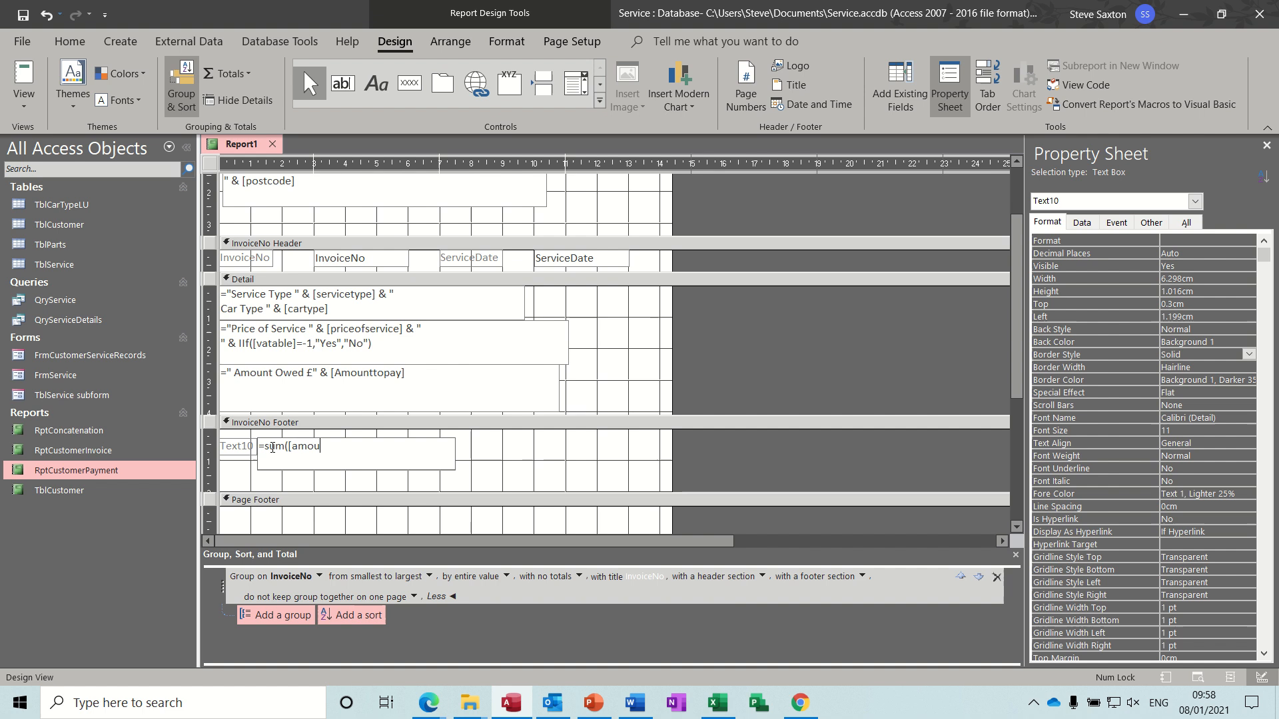
pyautogui.write('nttopay]')
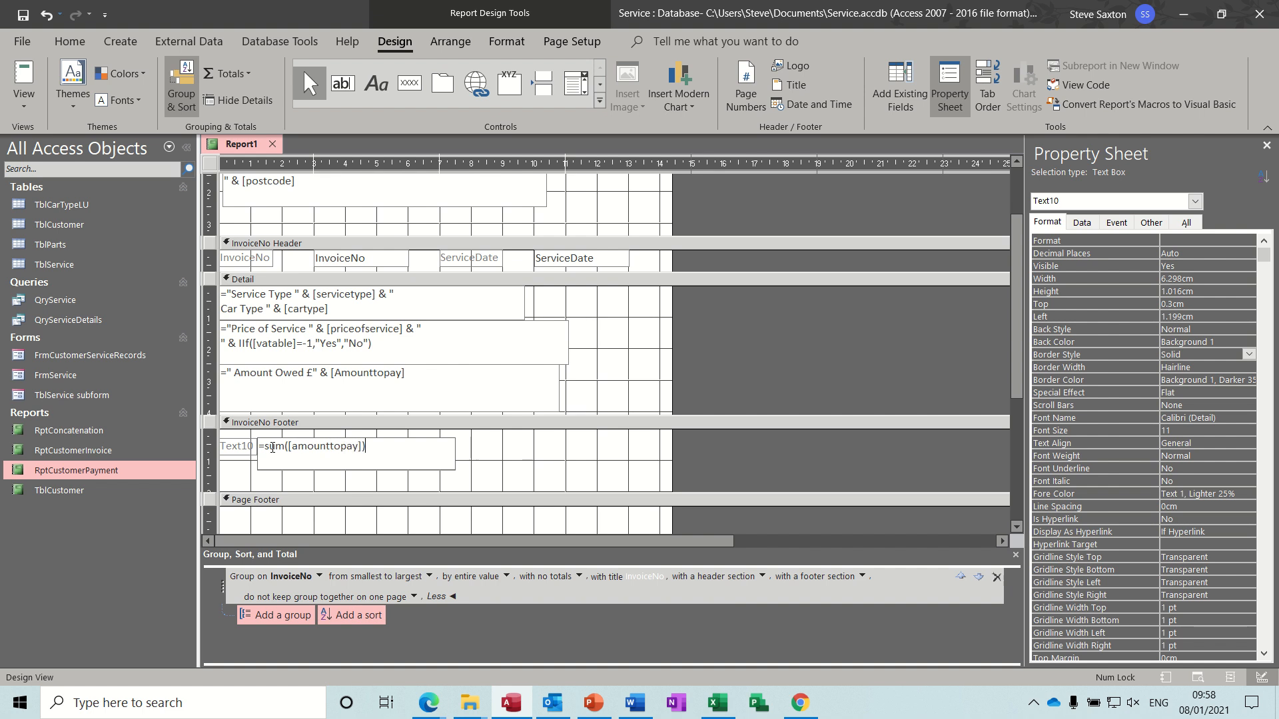
pyautogui.write(')')
pyautogui.click(531, 455)
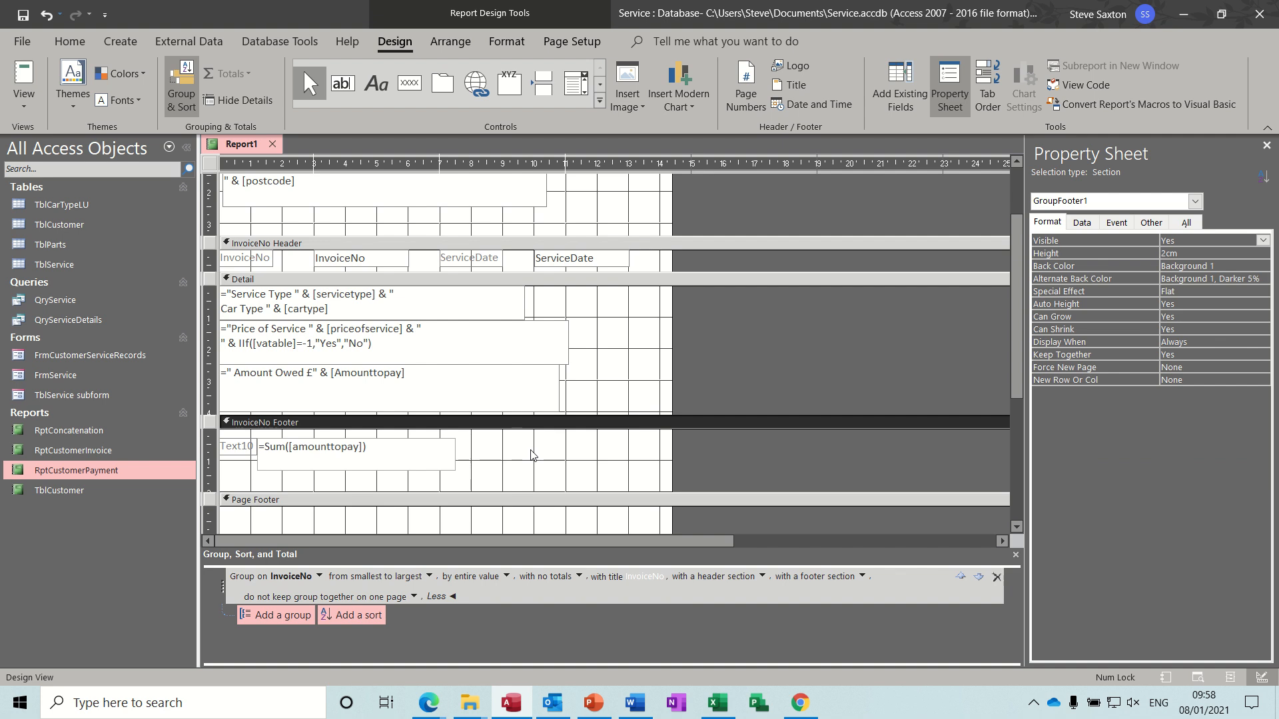
# Check the footer total in Report View for invoice number 1 and return to Design View
pyautogui.click(23, 74)
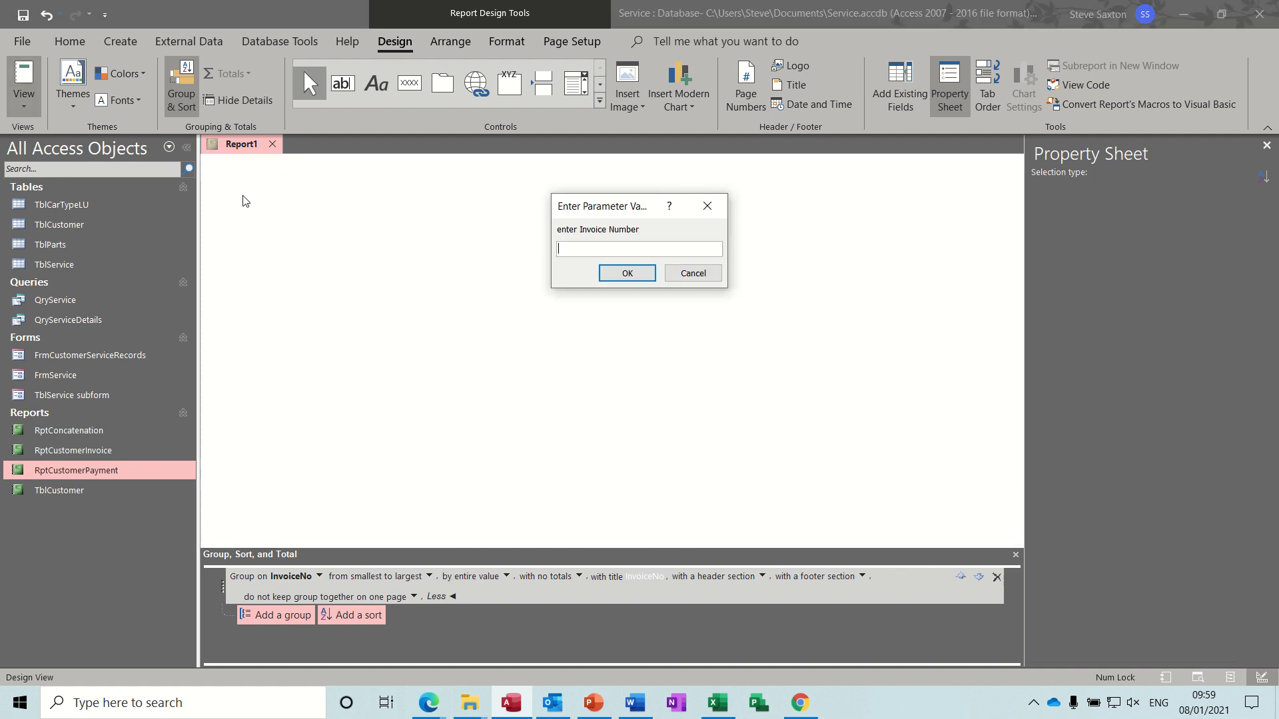
pyautogui.write('1')
pyautogui.press('Return')
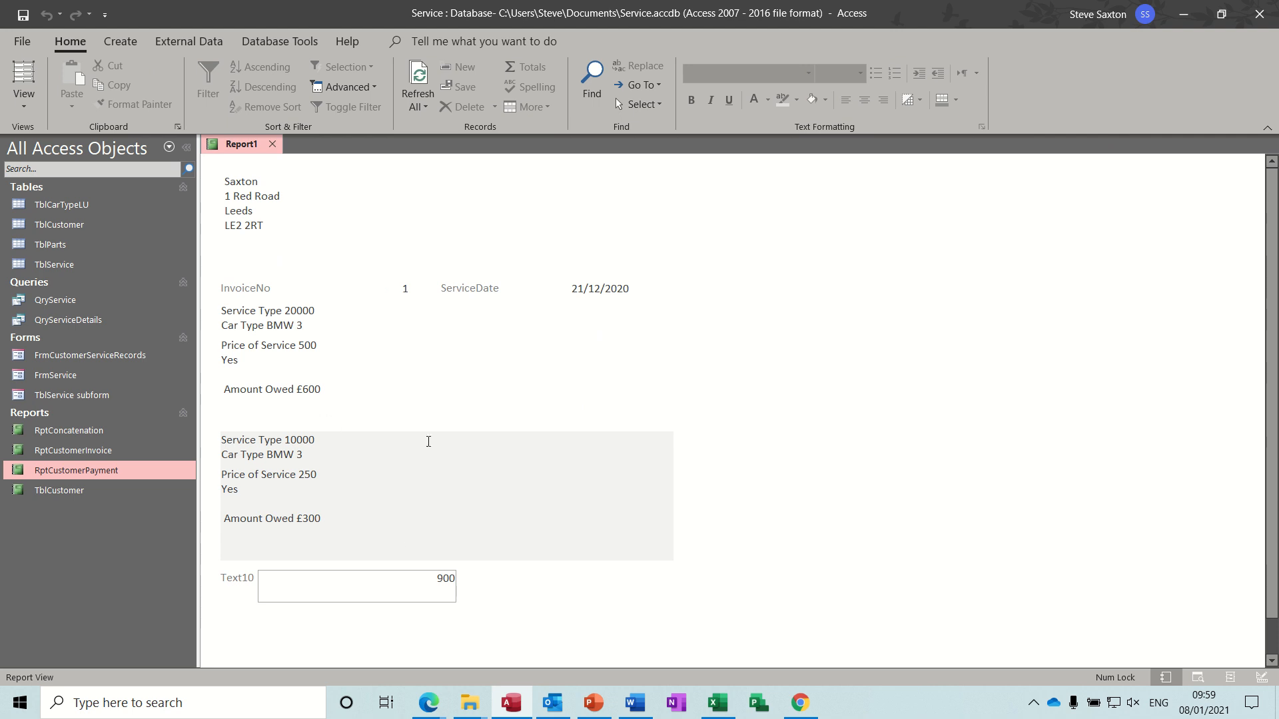
pyautogui.click(24, 100)
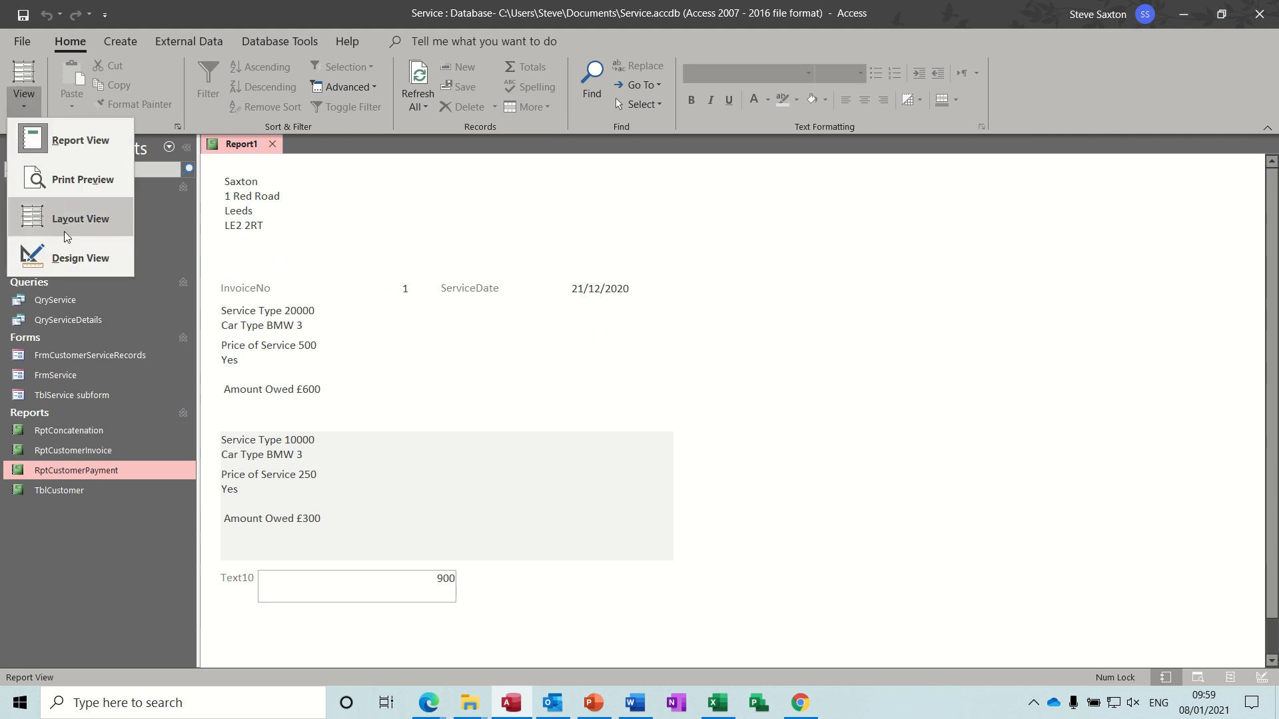
pyautogui.click(70, 258)
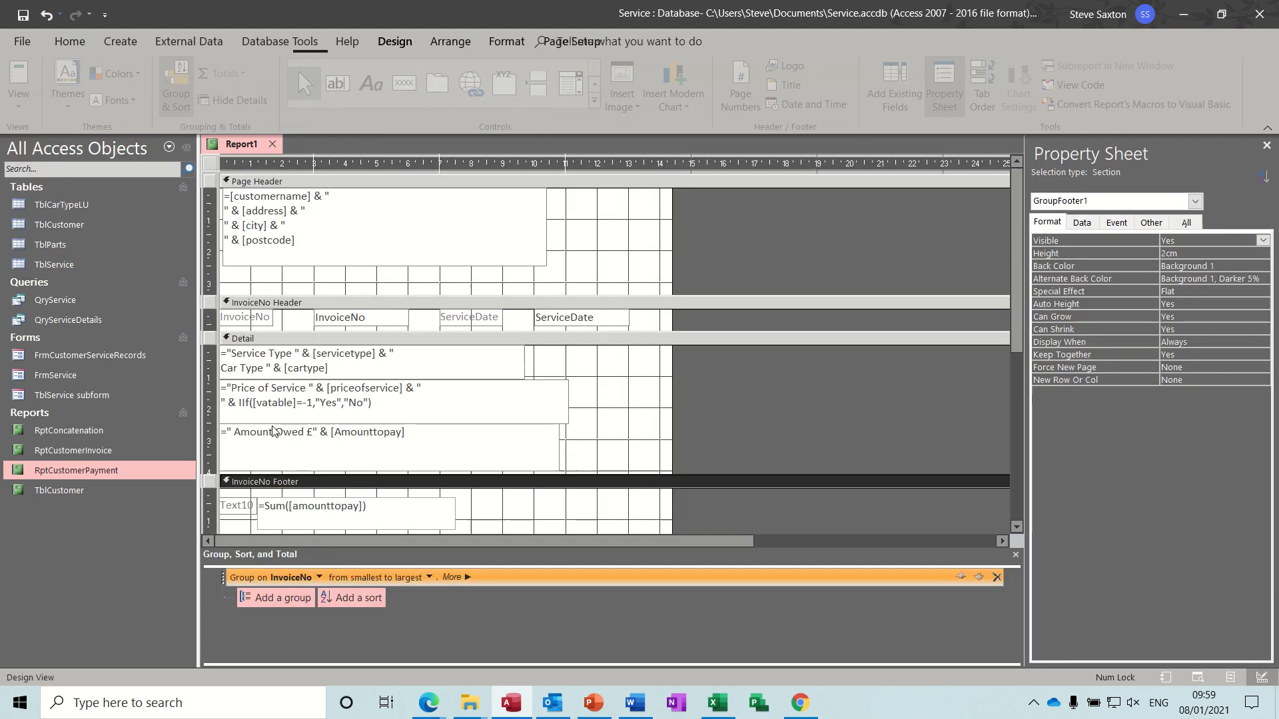
# Set the format of the InvoiceNo Footer's sum text box to Currency
pyautogui.click(413, 520)
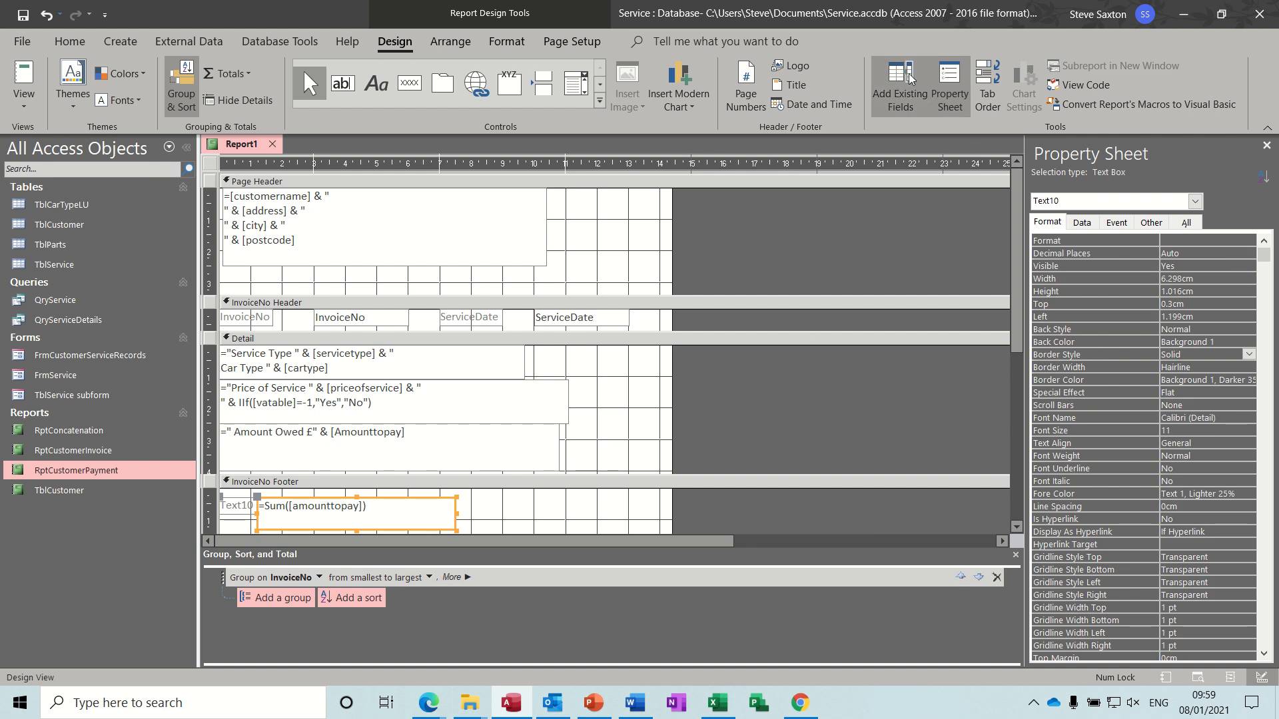
pyautogui.click(1228, 242)
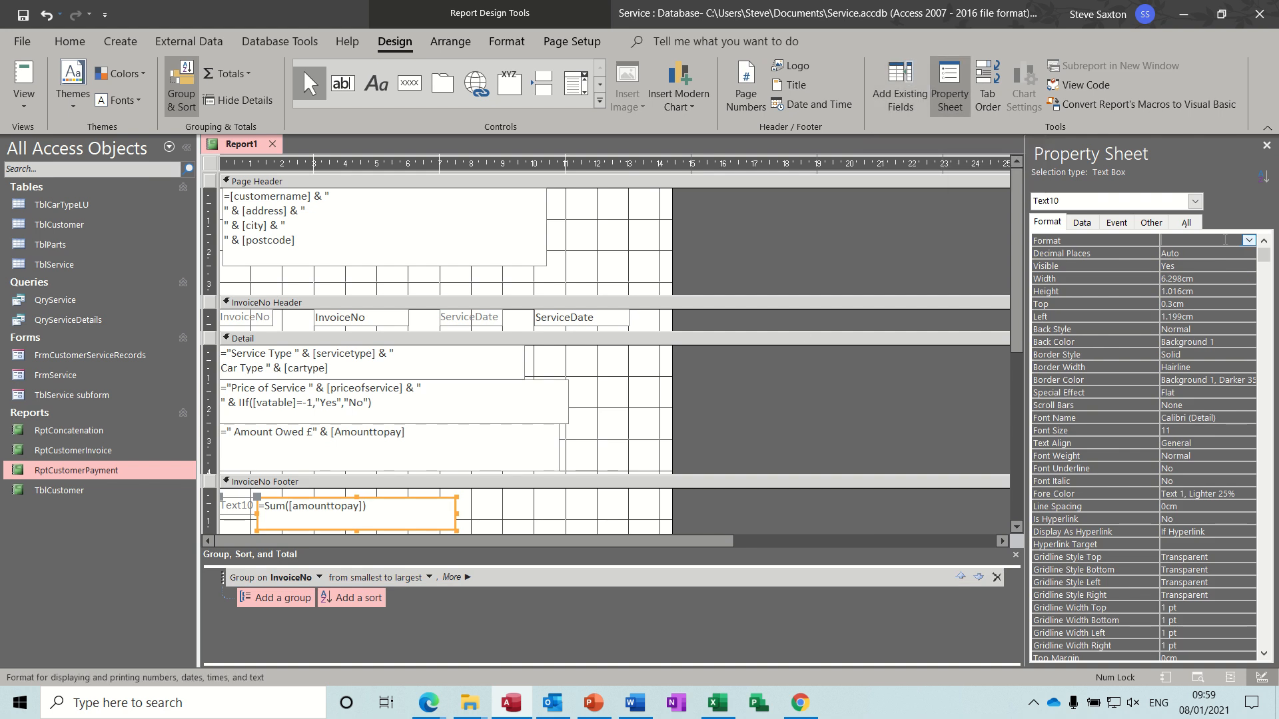
pyautogui.click(1246, 243)
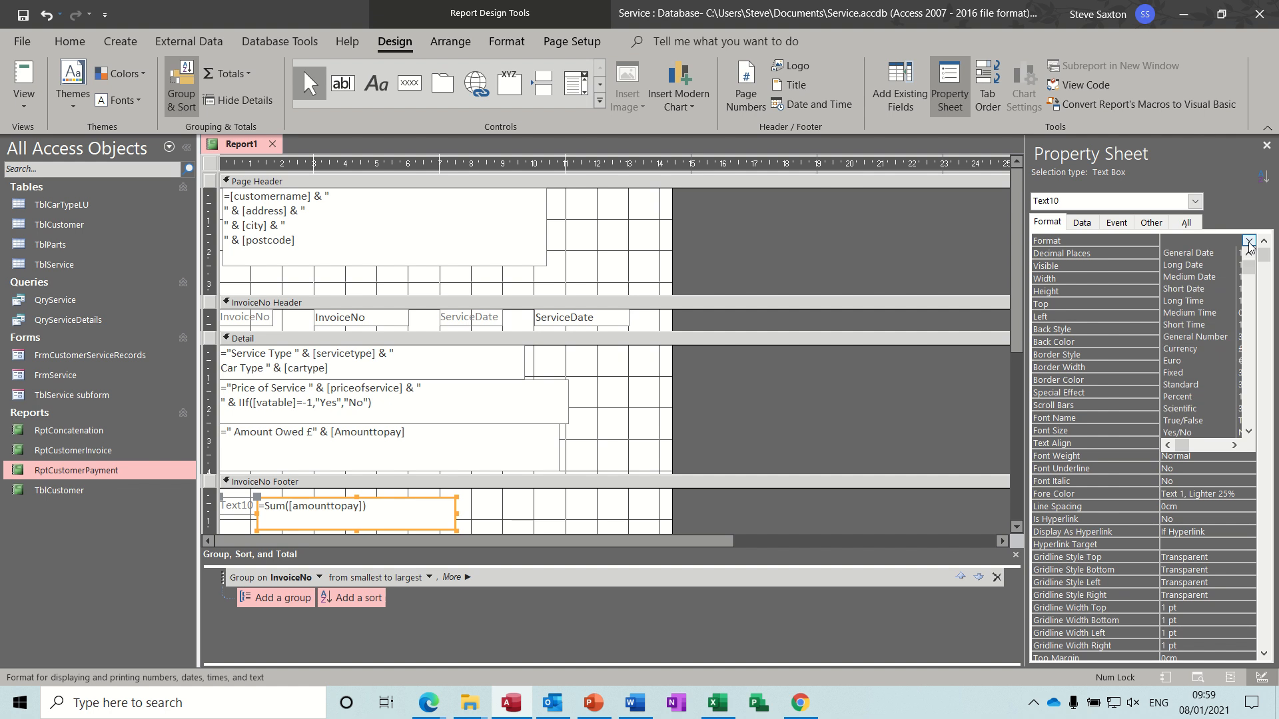
pyautogui.click(1197, 348)
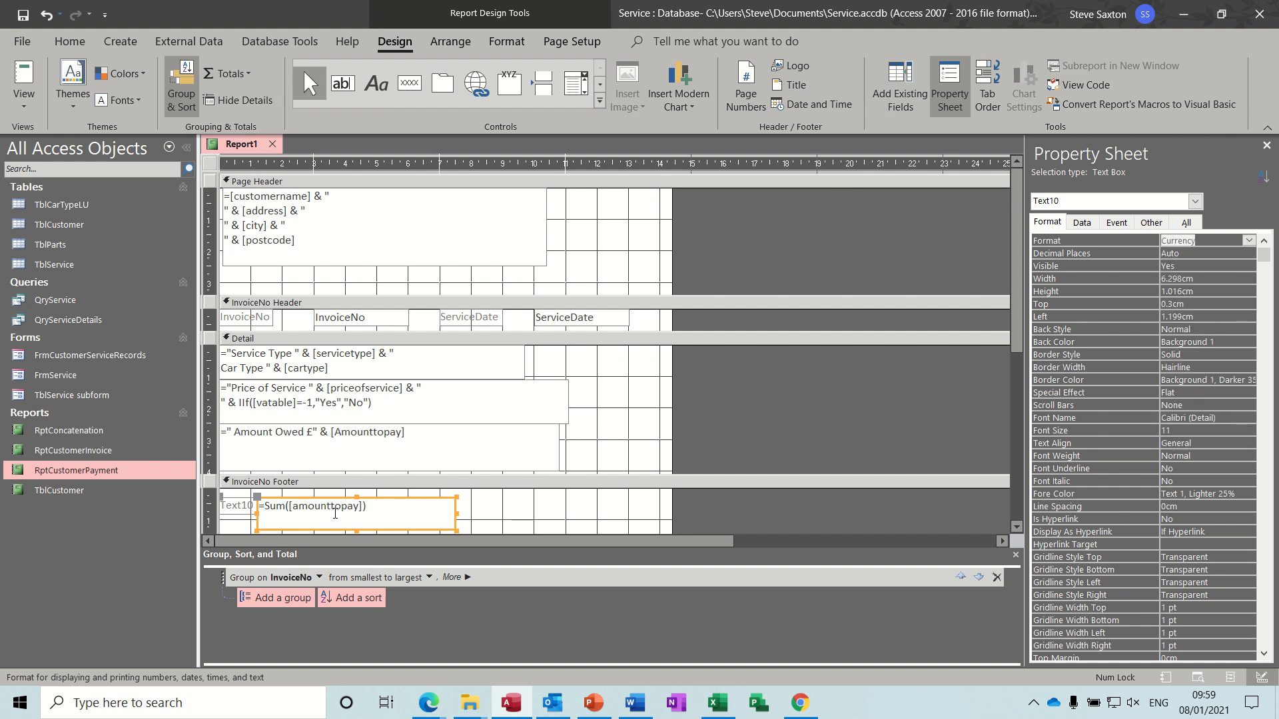
# Move the sum text box and its label to the InvoiceNo Footer's top edge, with the text box about 2.4 cm from the section's left edge
pyautogui.click(393, 500)
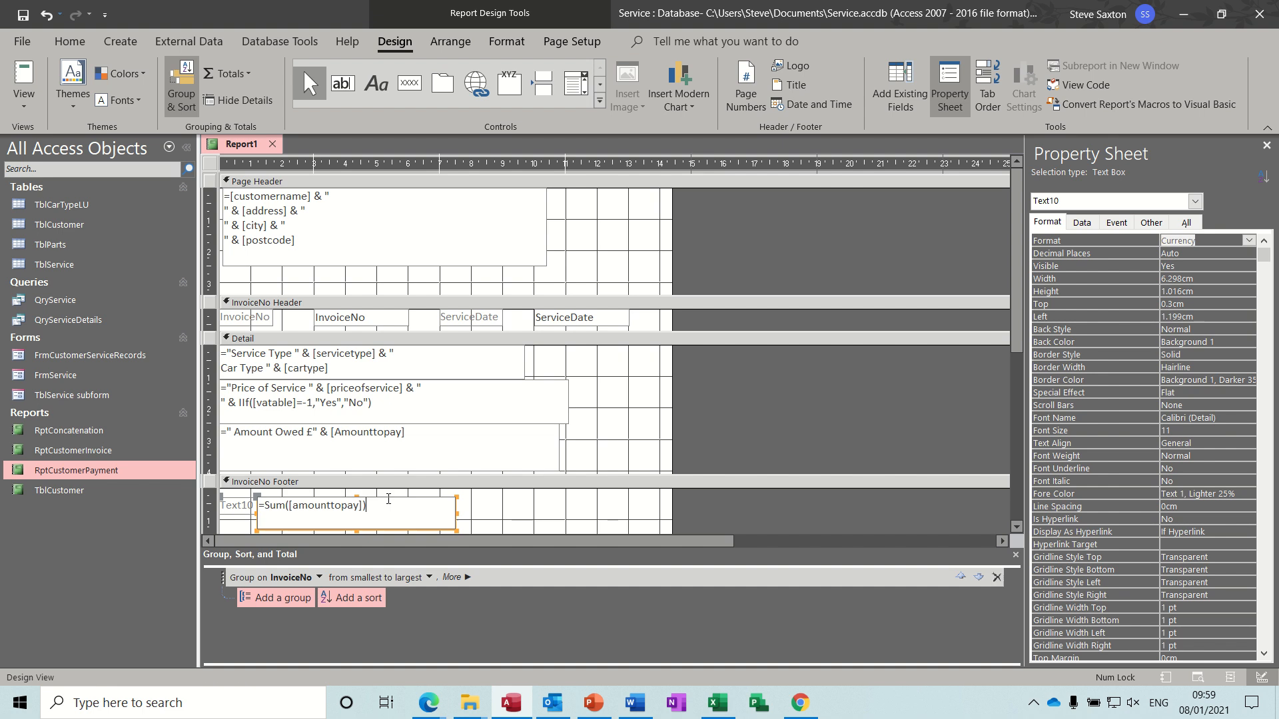
pyautogui.click(456, 512)
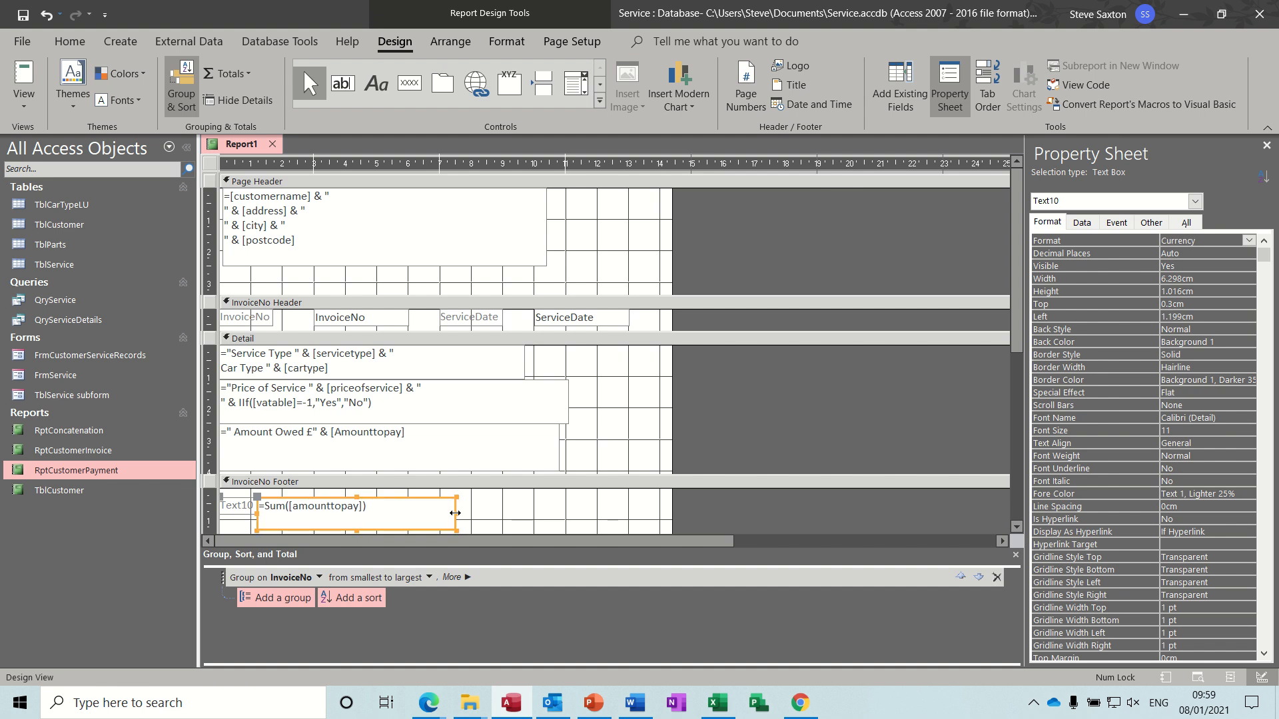
pyautogui.moveTo(456, 511); pyautogui.dragTo(494, 502)
# Move the sum box's label to about 0.1 cm from the footer's left edge and change its caption to "Invoice Total to Pay"
pyautogui.click(272, 503)
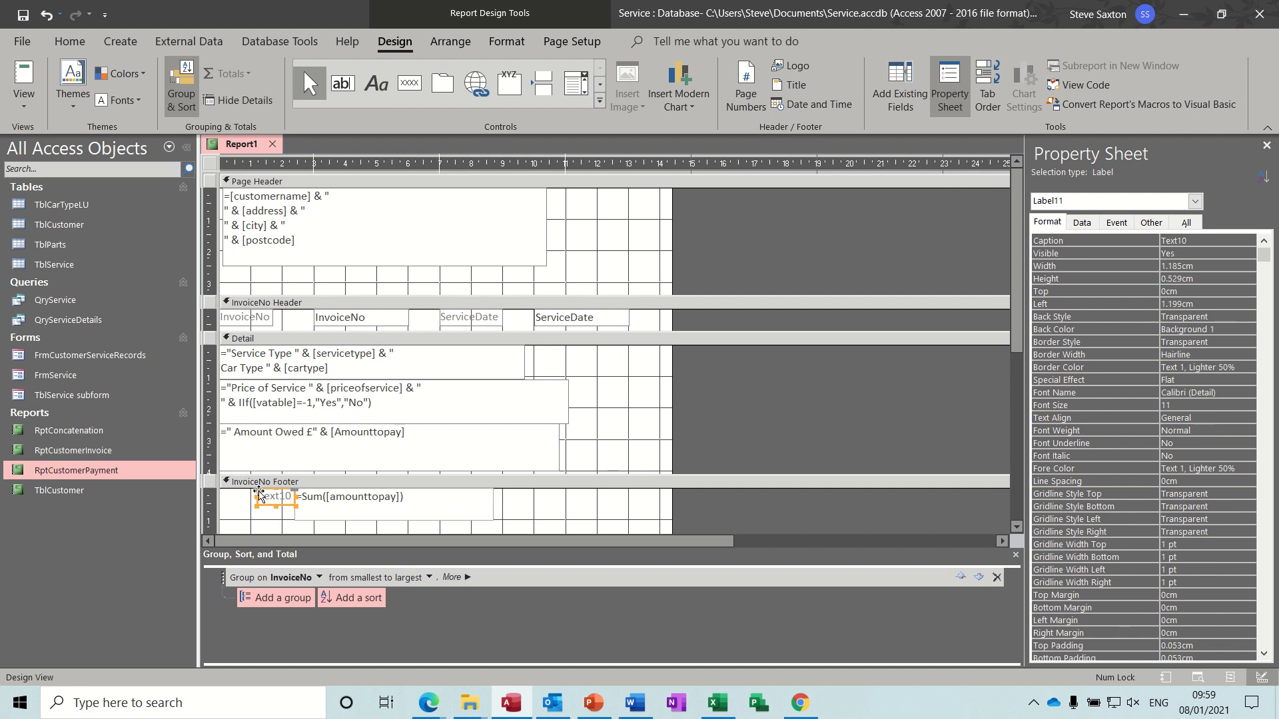
pyautogui.moveTo(259, 493); pyautogui.dragTo(219, 493)
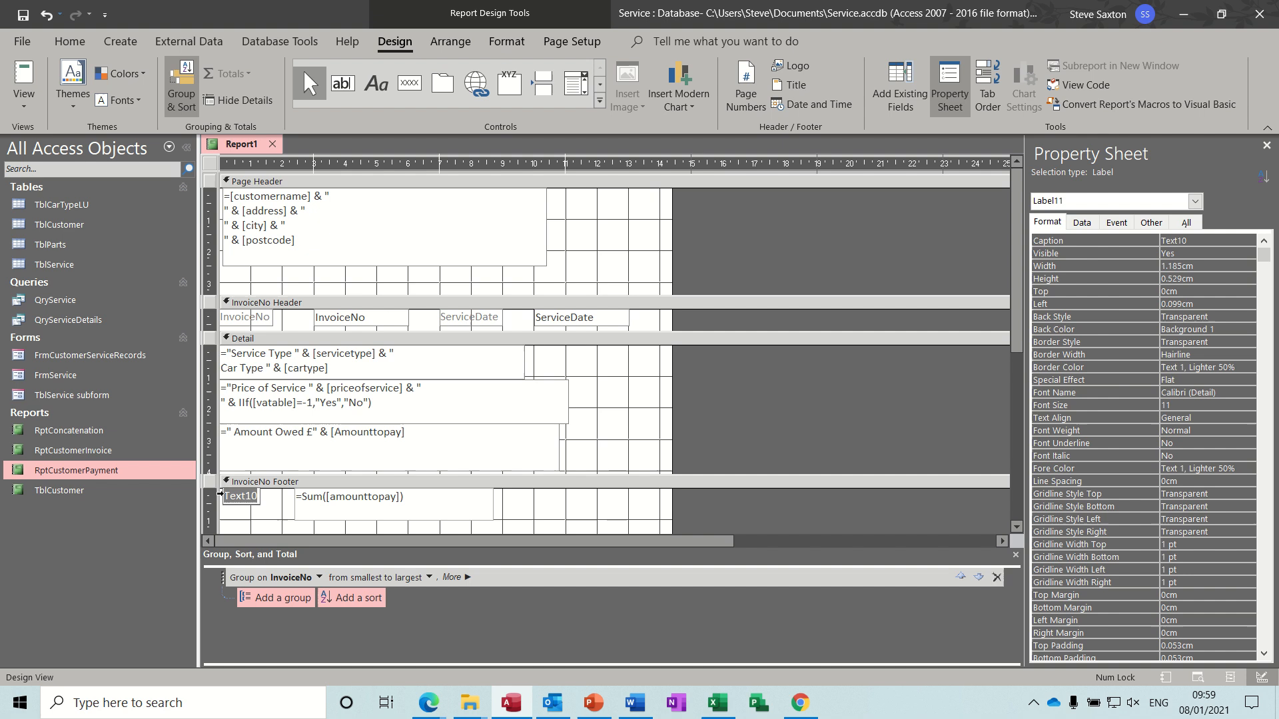
pyautogui.write('Invoice')
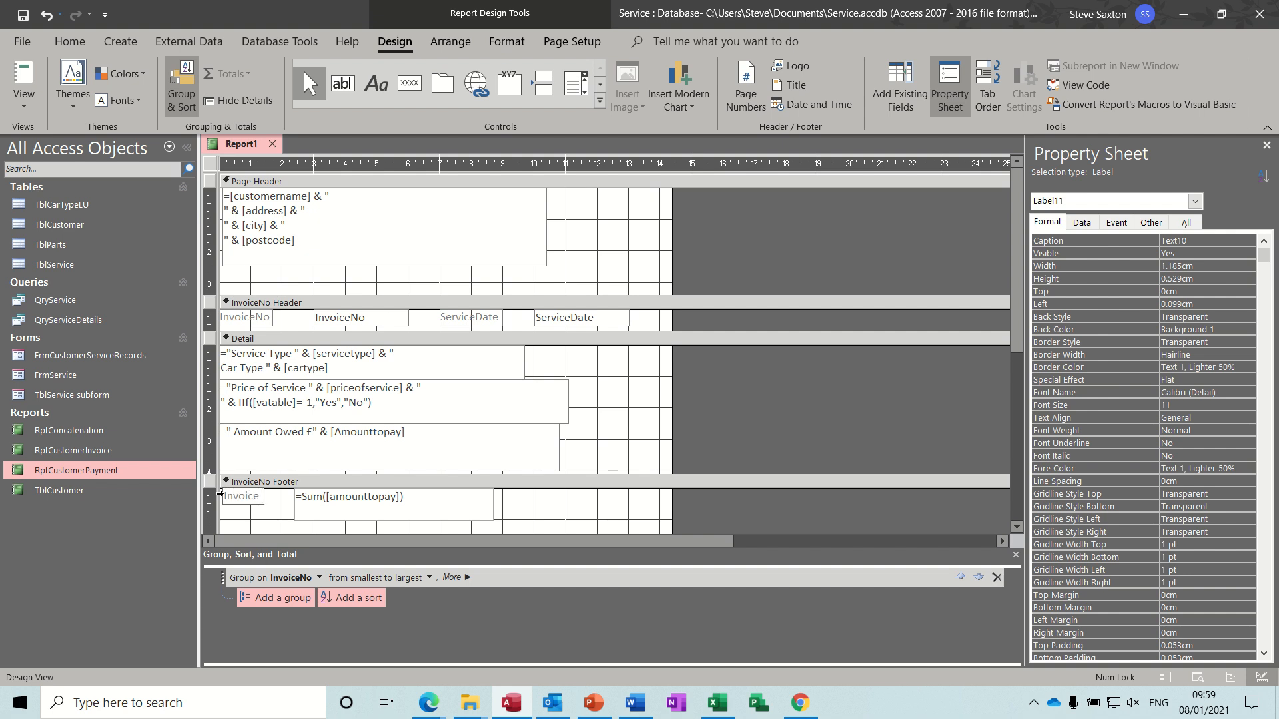
pyautogui.write(' Total to Pay')
# Move the sum text box clear of its label, about 4.1 cm from the section's left edge, and reduce its height to about 0.7 cm
pyautogui.click(479, 510)
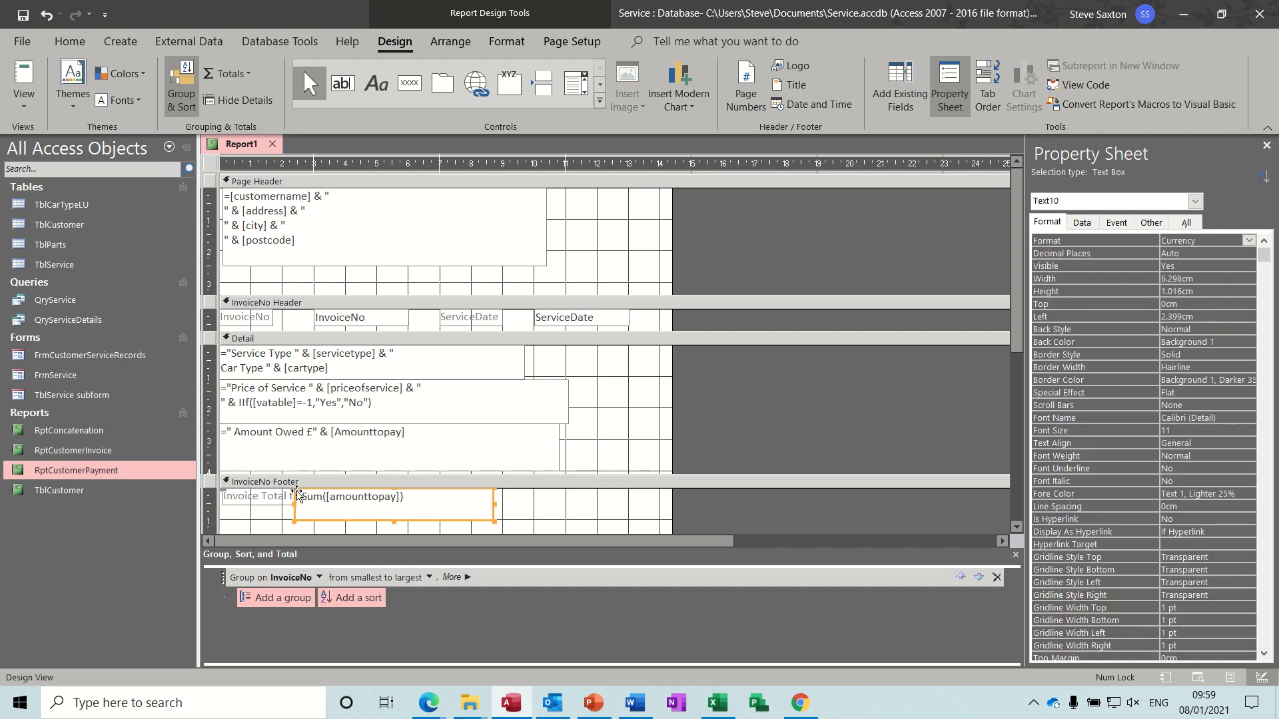
pyautogui.moveTo(303, 496); pyautogui.dragTo(351, 494)
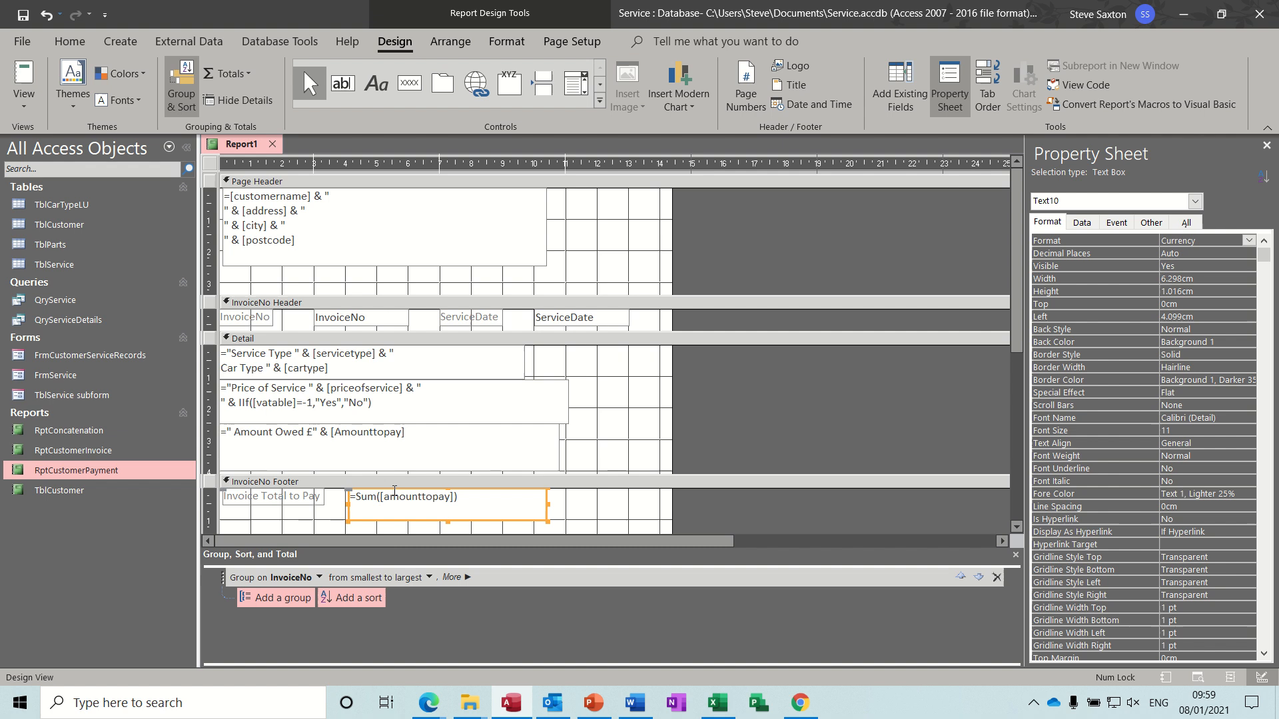
pyautogui.click(579, 516)
pyautogui.click(447, 518)
pyautogui.moveTo(447, 518); pyautogui.dragTo(447, 510)
# Check the invoice total in Report View for invoice numbers 2 and 1, returning to Design View after each
pyautogui.click(24, 81)
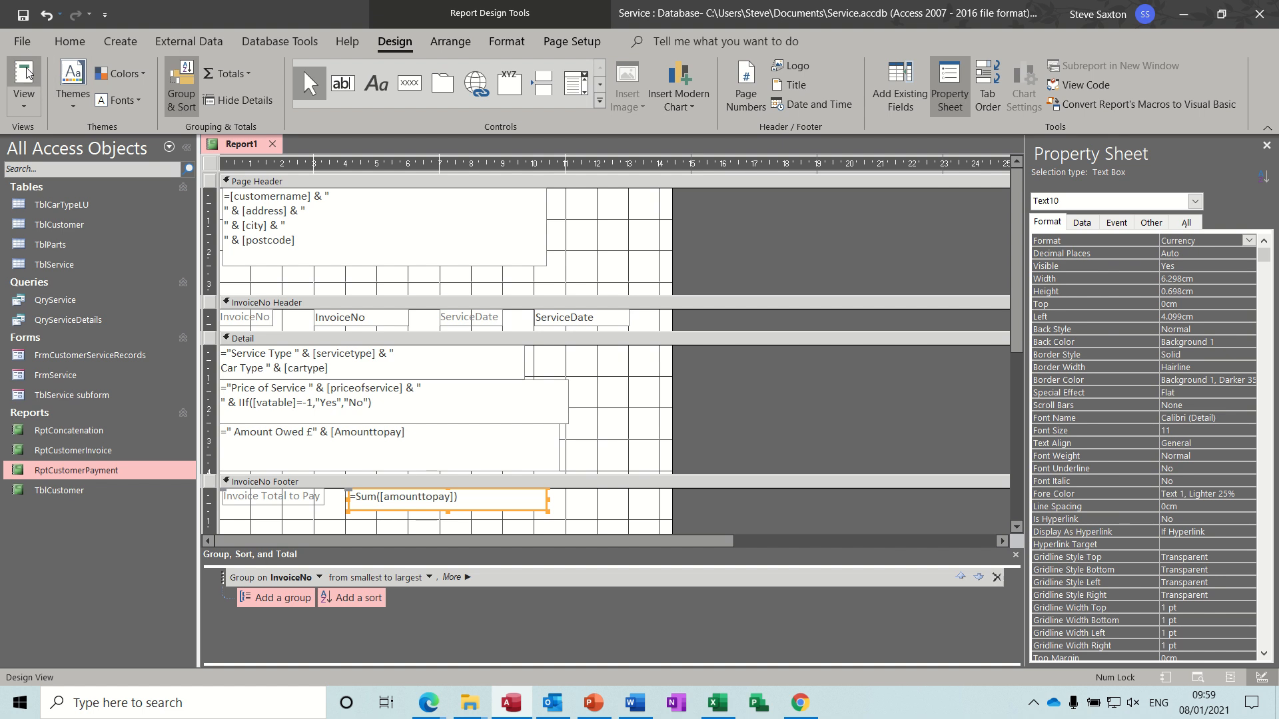
pyautogui.write('2')
pyautogui.press('Return')
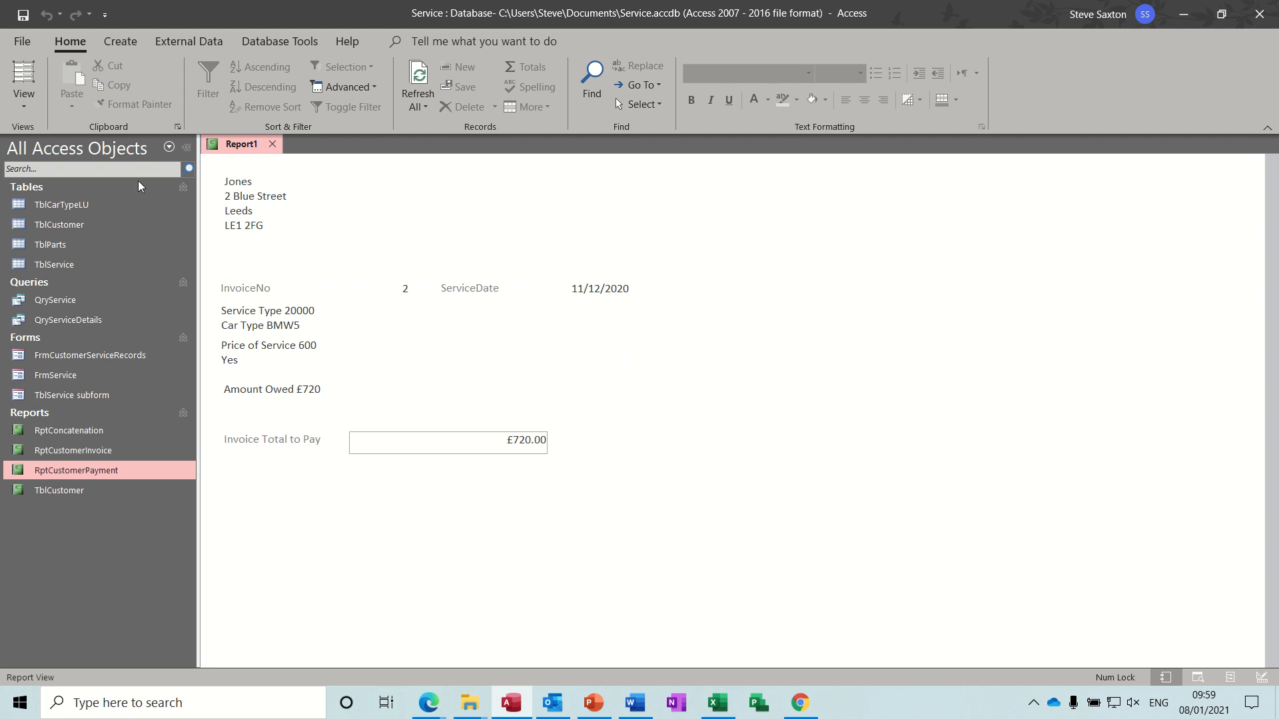
pyautogui.click(24, 100)
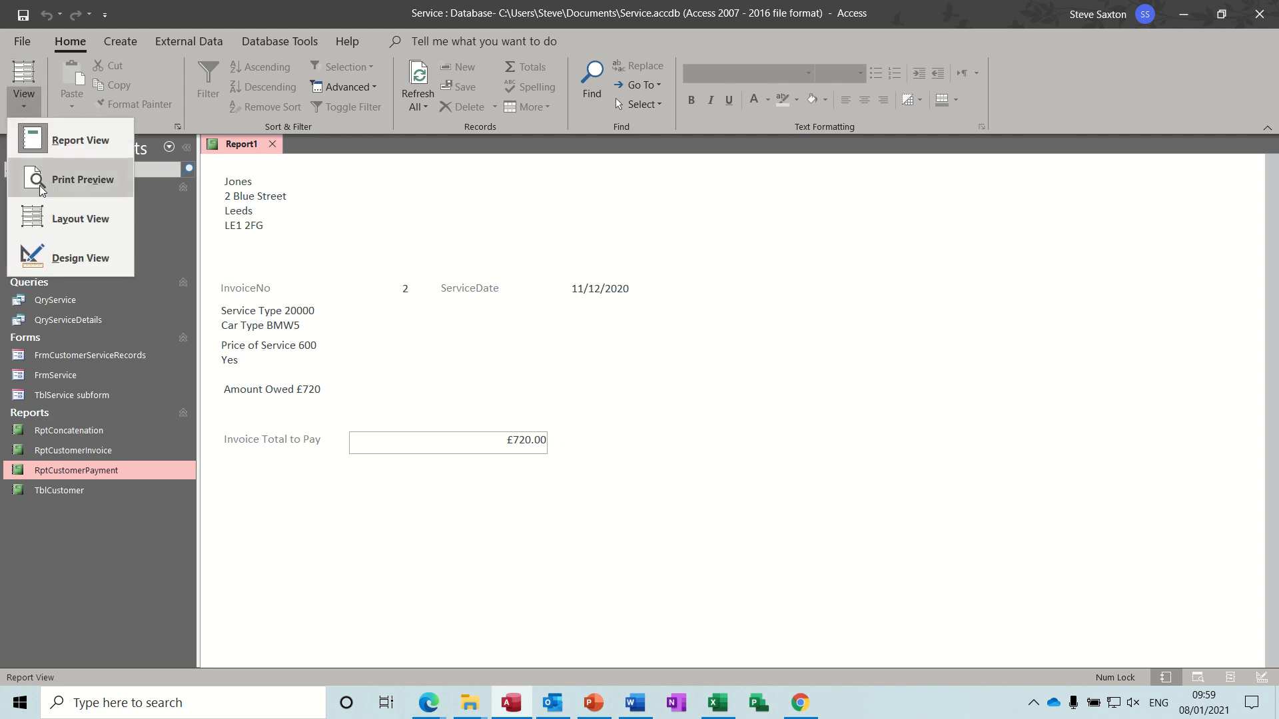
pyautogui.click(53, 256)
pyautogui.click(42, 77)
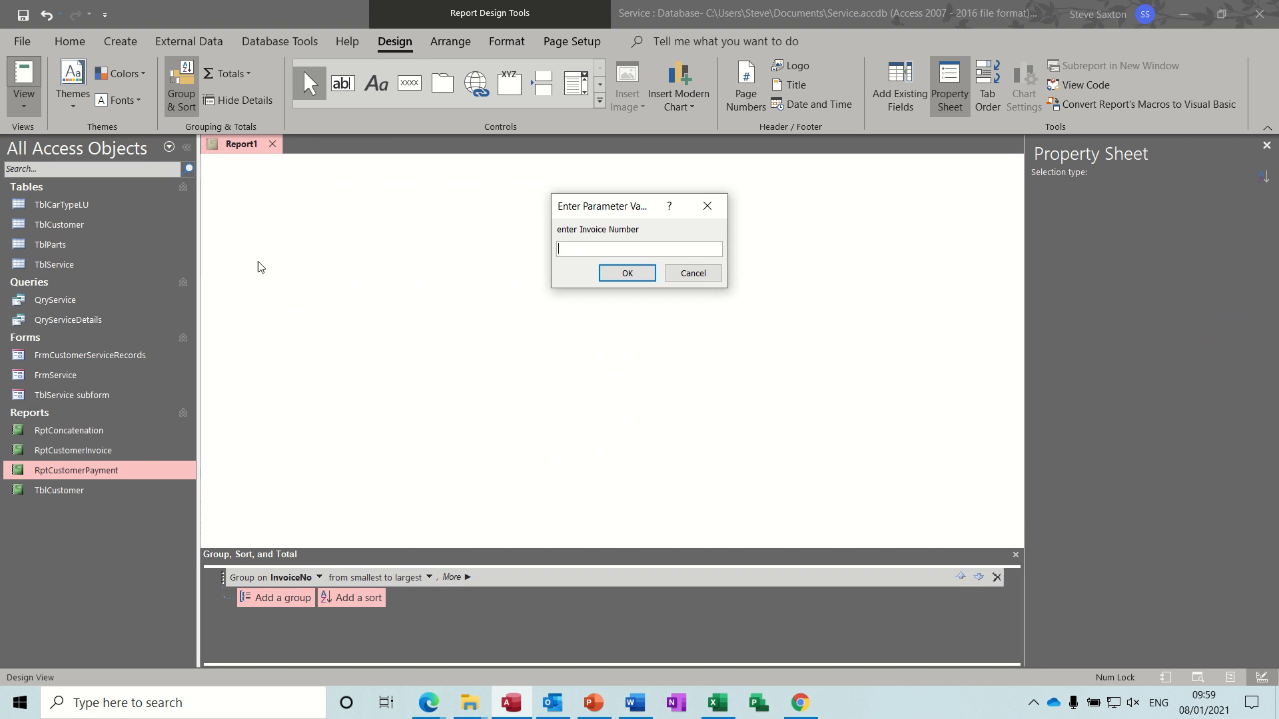
pyautogui.press('Return')
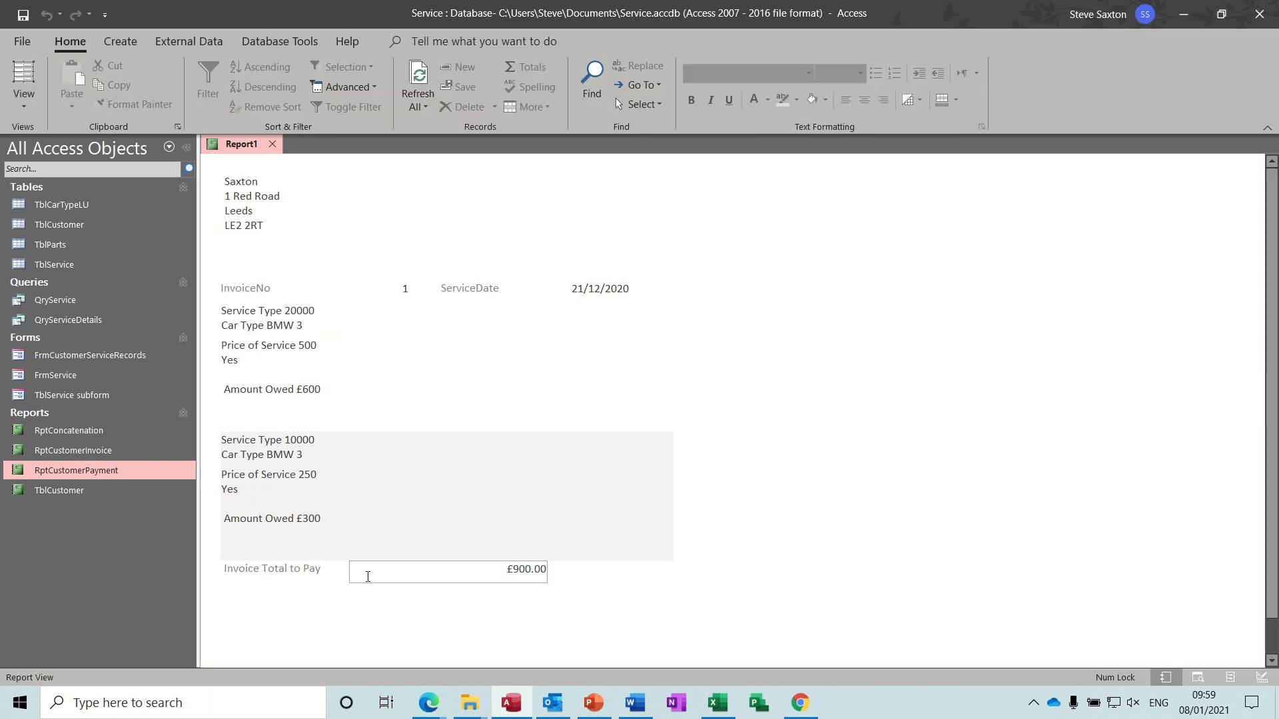
pyautogui.click(26, 103)
pyautogui.click(70, 257)
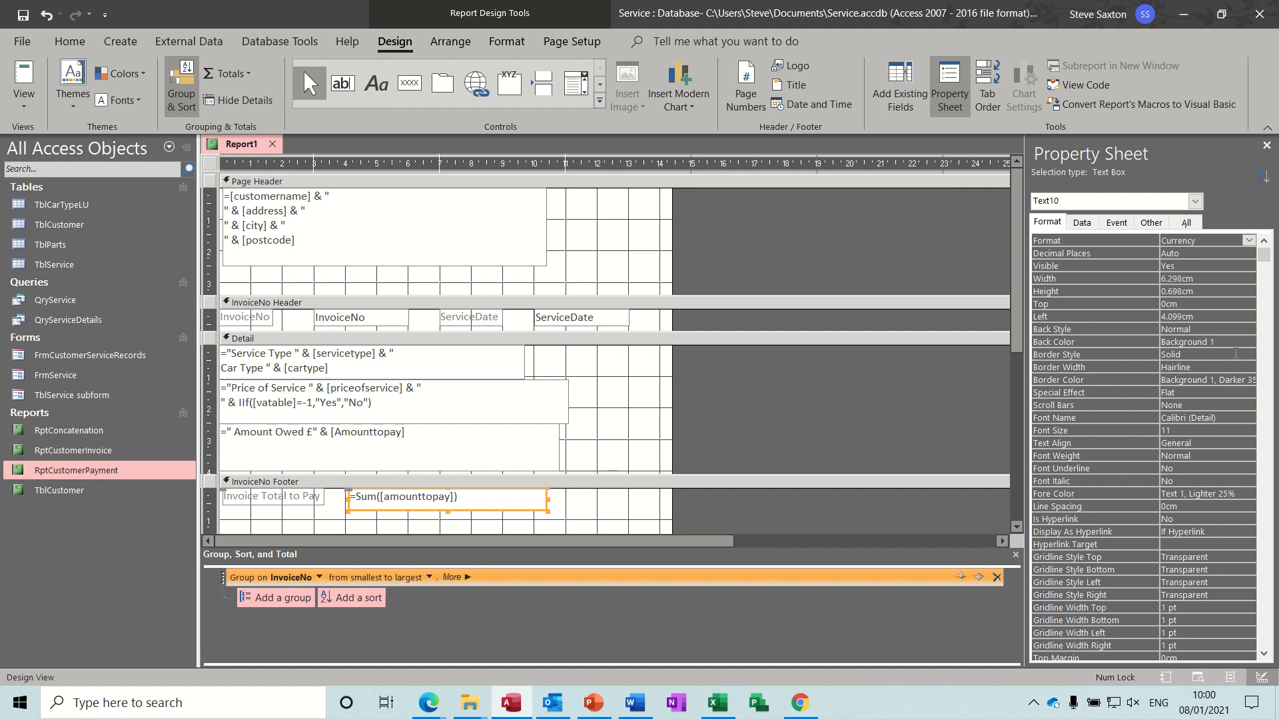
# Set the border style of the InvoiceNo Footer's sum text box to Transparent
pyautogui.click(1234, 354)
pyautogui.click(1248, 354)
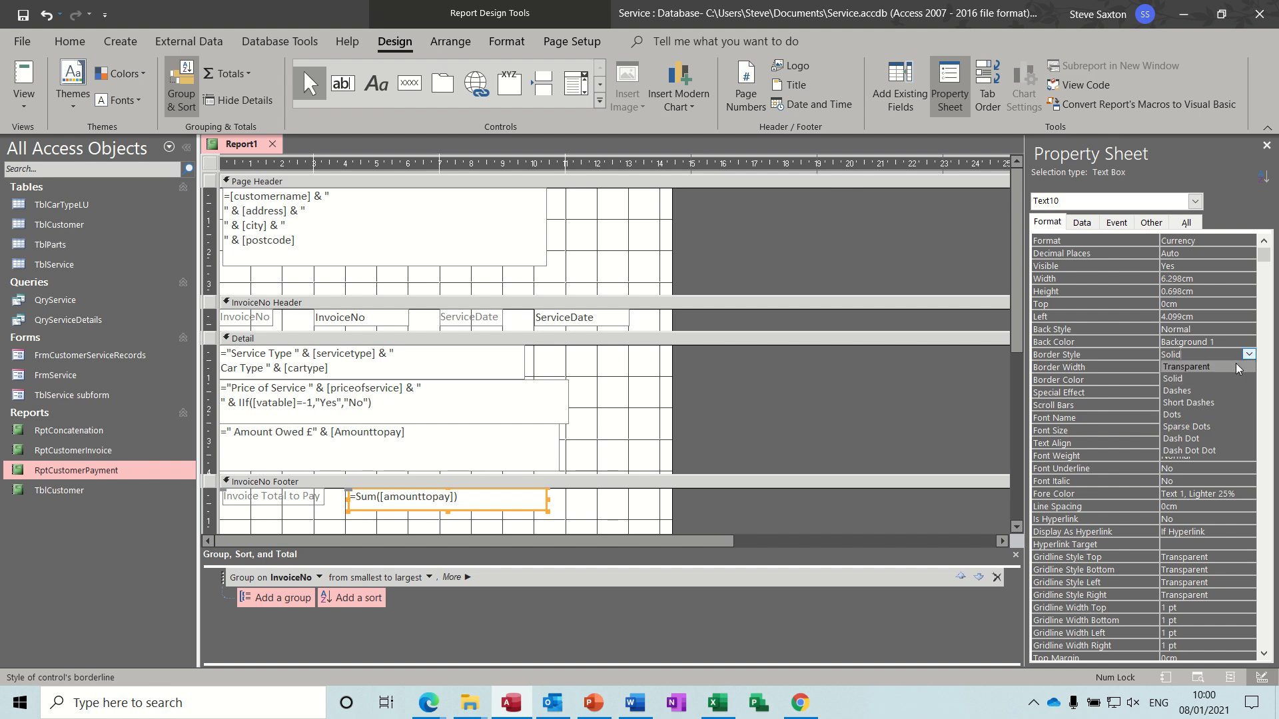
pyautogui.click(1234, 365)
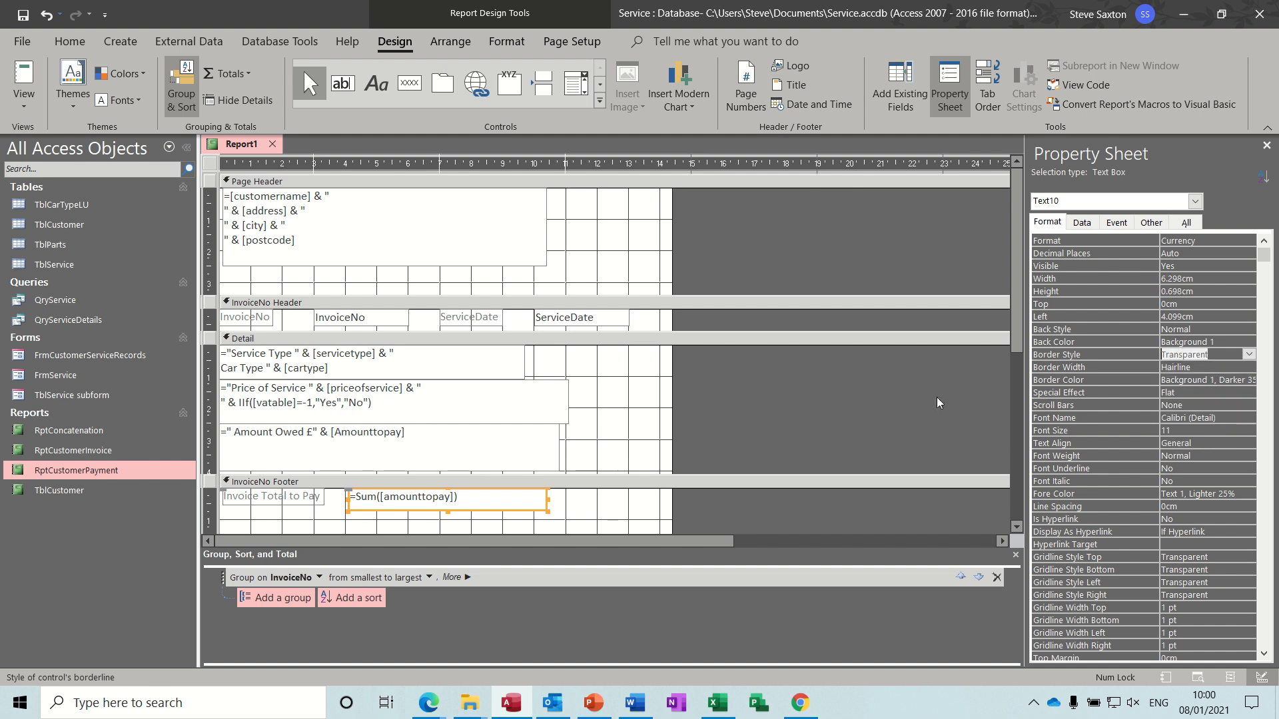
# Close the grouping pane and draw a text box about 9.9 cm wide and 1.5 cm high beneath the sum box in the InvoiceNo Footer
pyautogui.click(1014, 554)
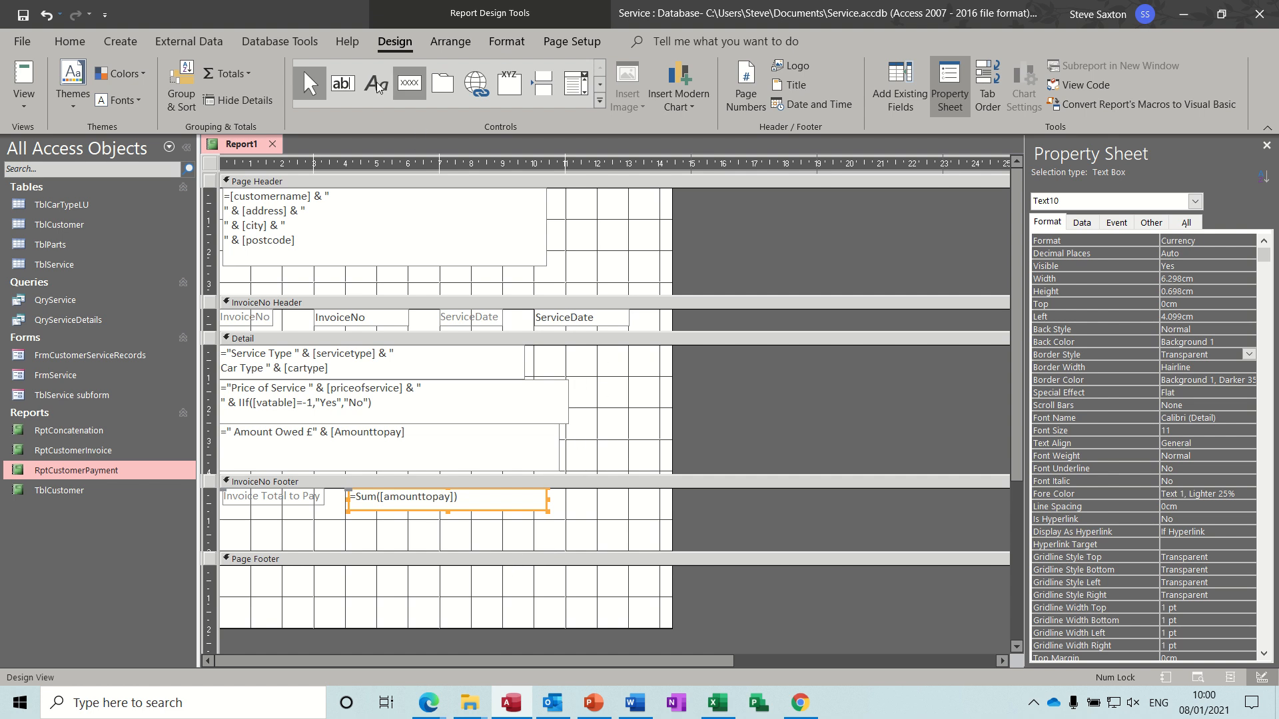
pyautogui.click(343, 83)
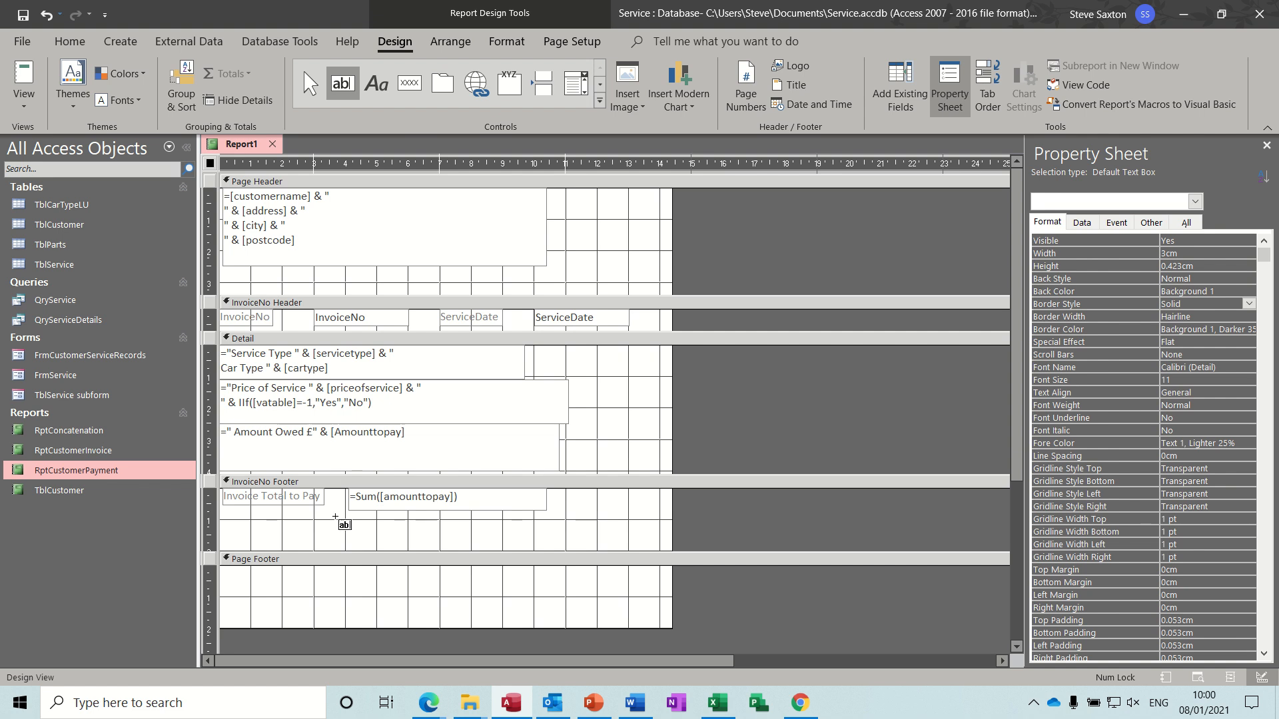
pyautogui.moveTo(335, 516); pyautogui.dragTo(647, 563)
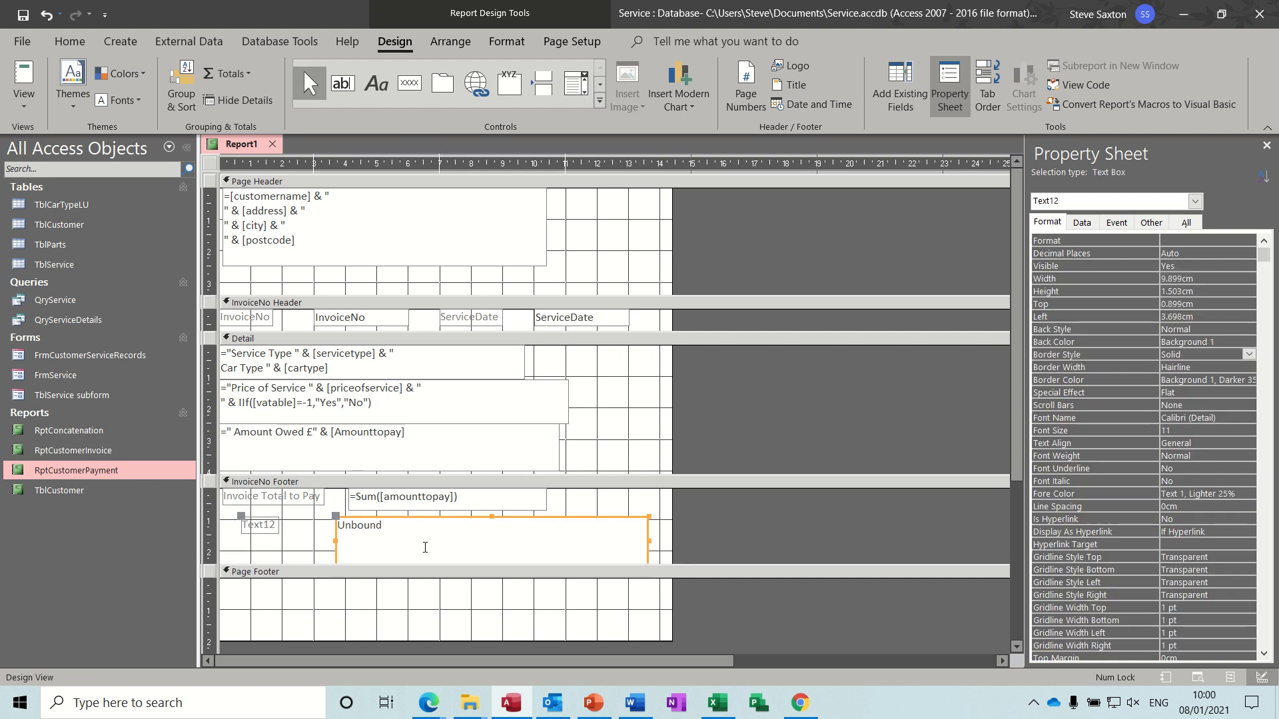
# Delete the new InvoiceNo Footer text box's label and set its expression to ="This invoice is due on "&[servicedate]+30
pyautogui.click(264, 527)
pyautogui.press('Delete')
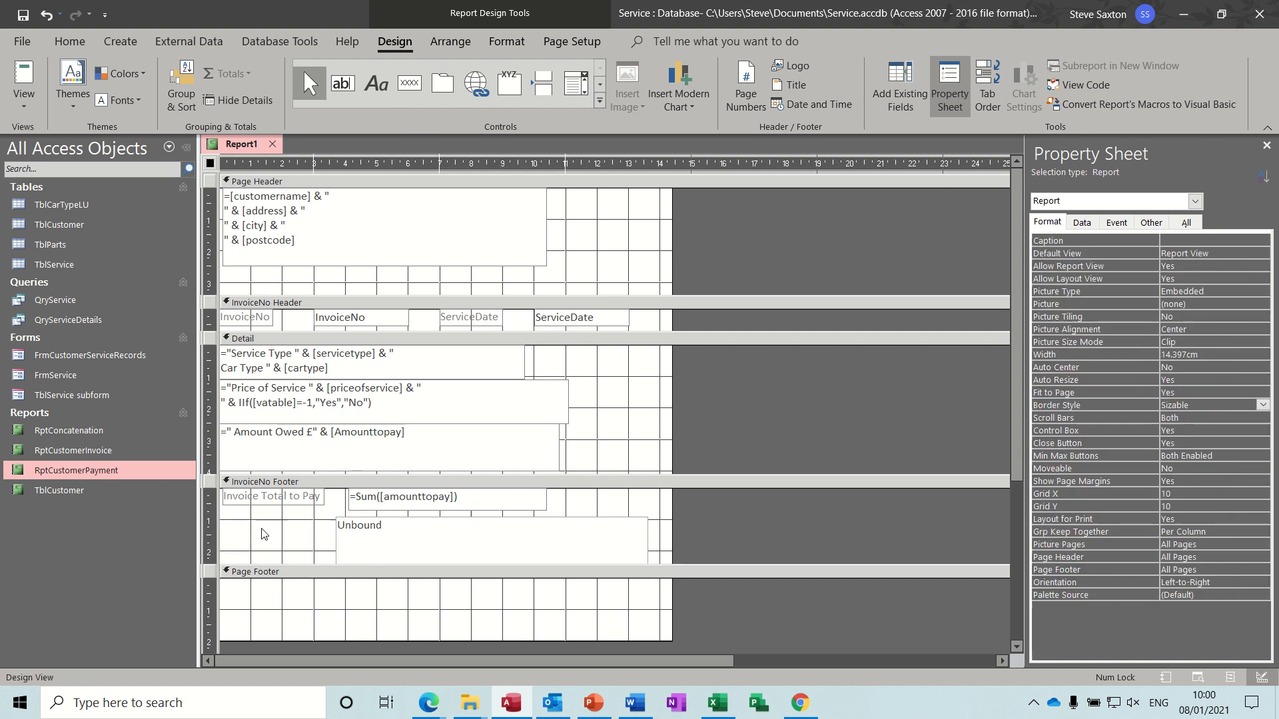
pyautogui.click(348, 533)
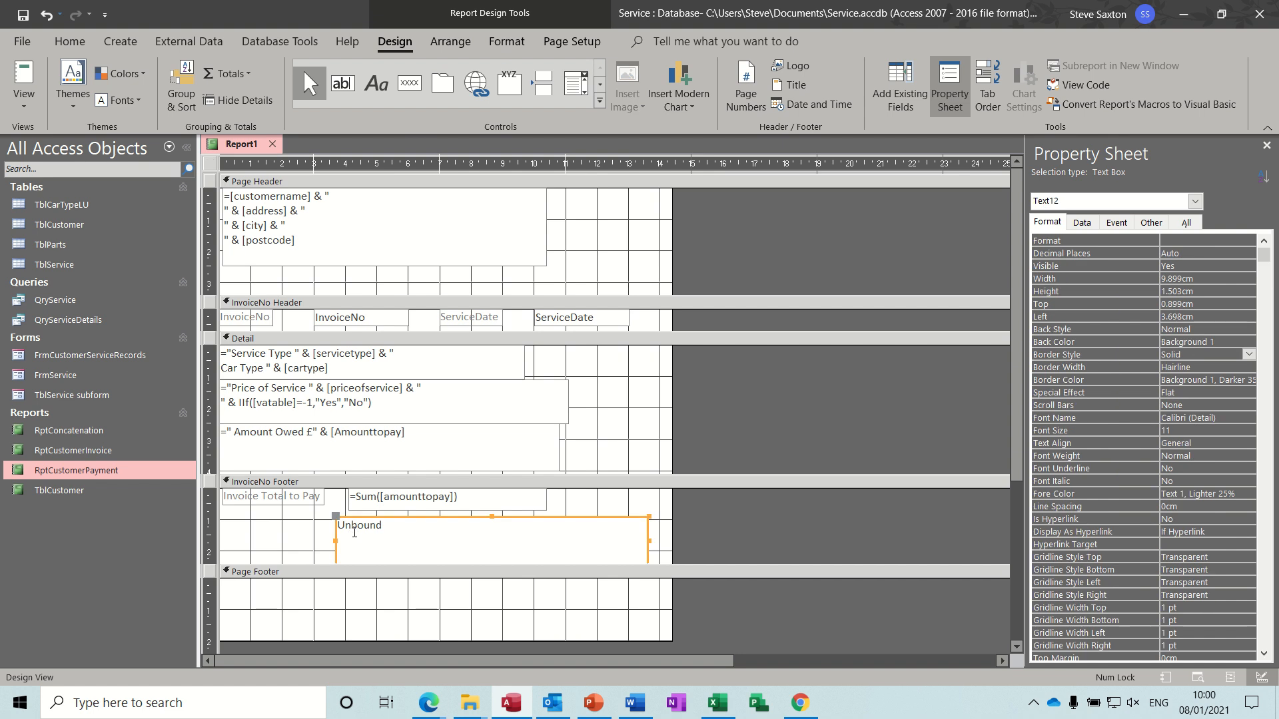
pyautogui.click(354, 533)
pyautogui.write('=')
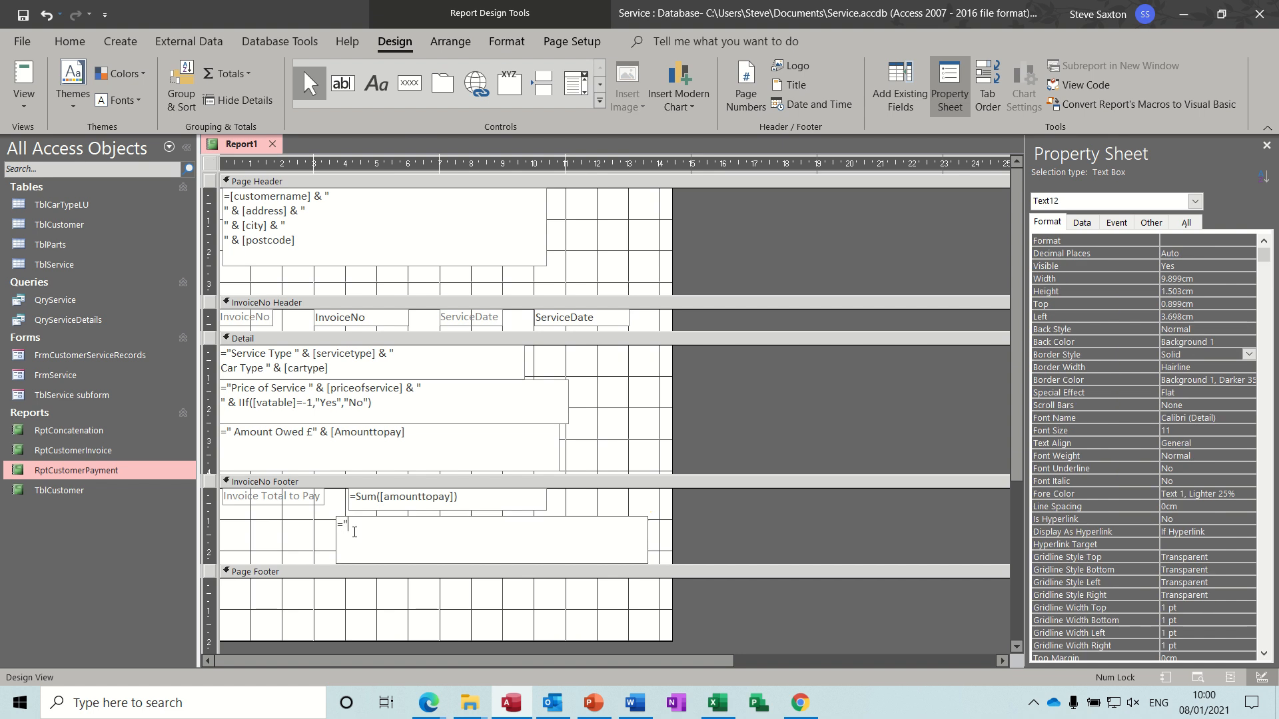
pyautogui.write('"This invoice is due on "&[servicedate')
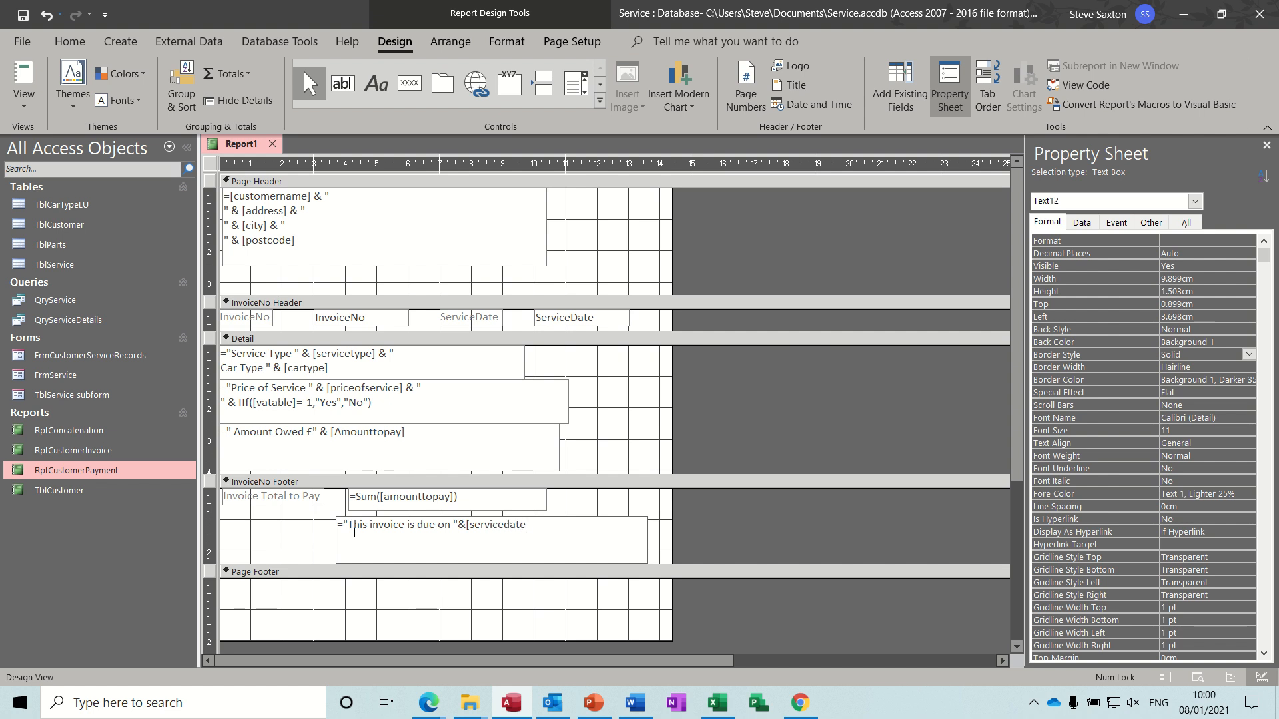
pyautogui.write(']')
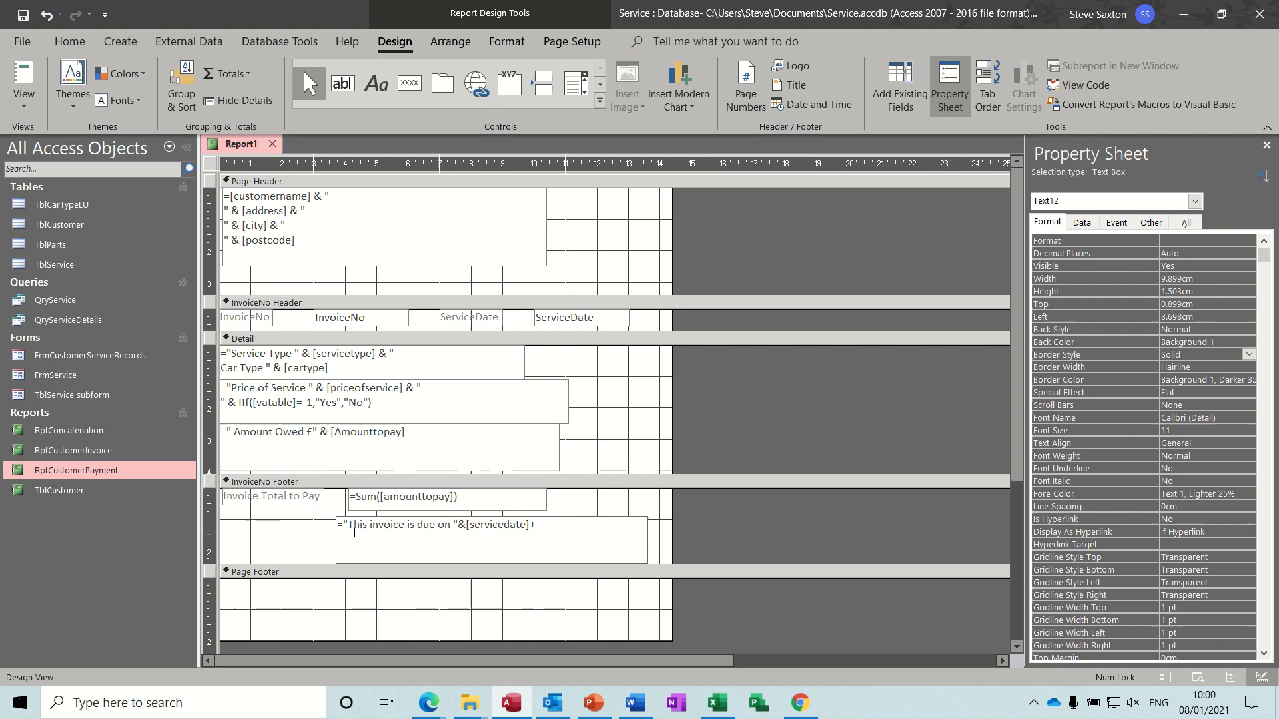
pyautogui.write('+30')
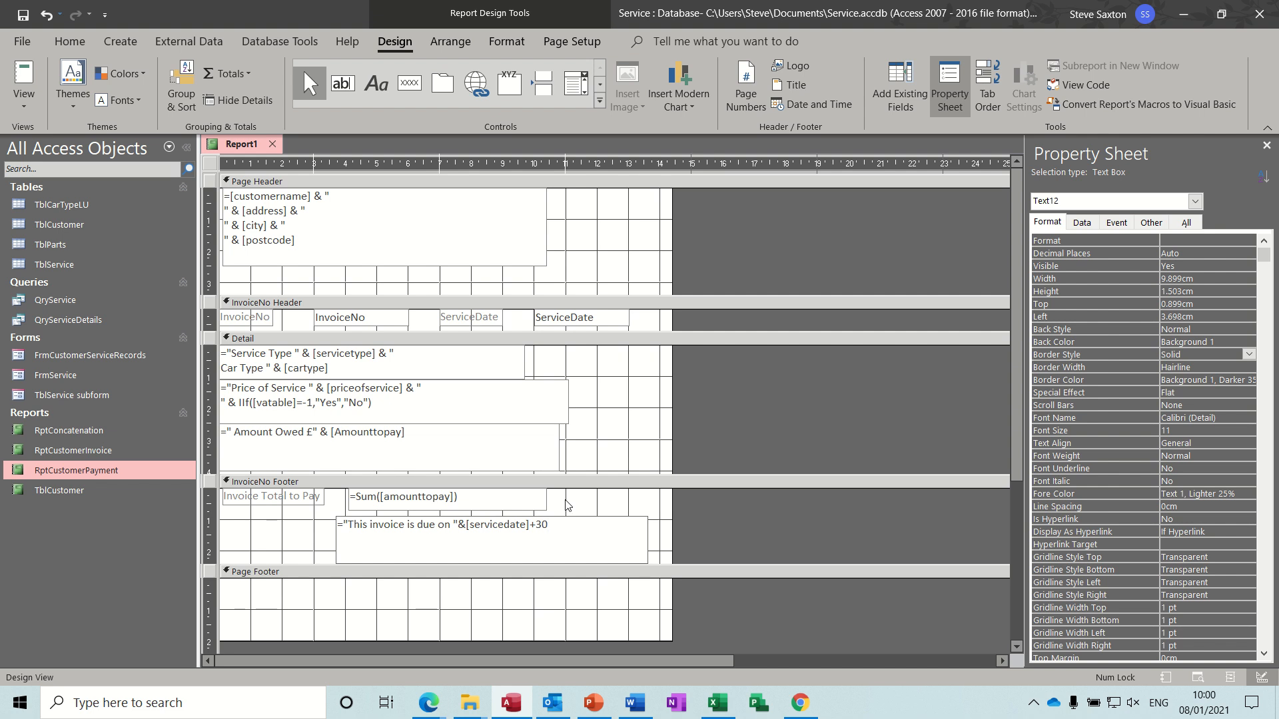
pyautogui.click(650, 506)
# Check the invoice due date line in Report View for invoice number 1, and return to Design View
pyautogui.click(24, 80)
pyautogui.write('1')
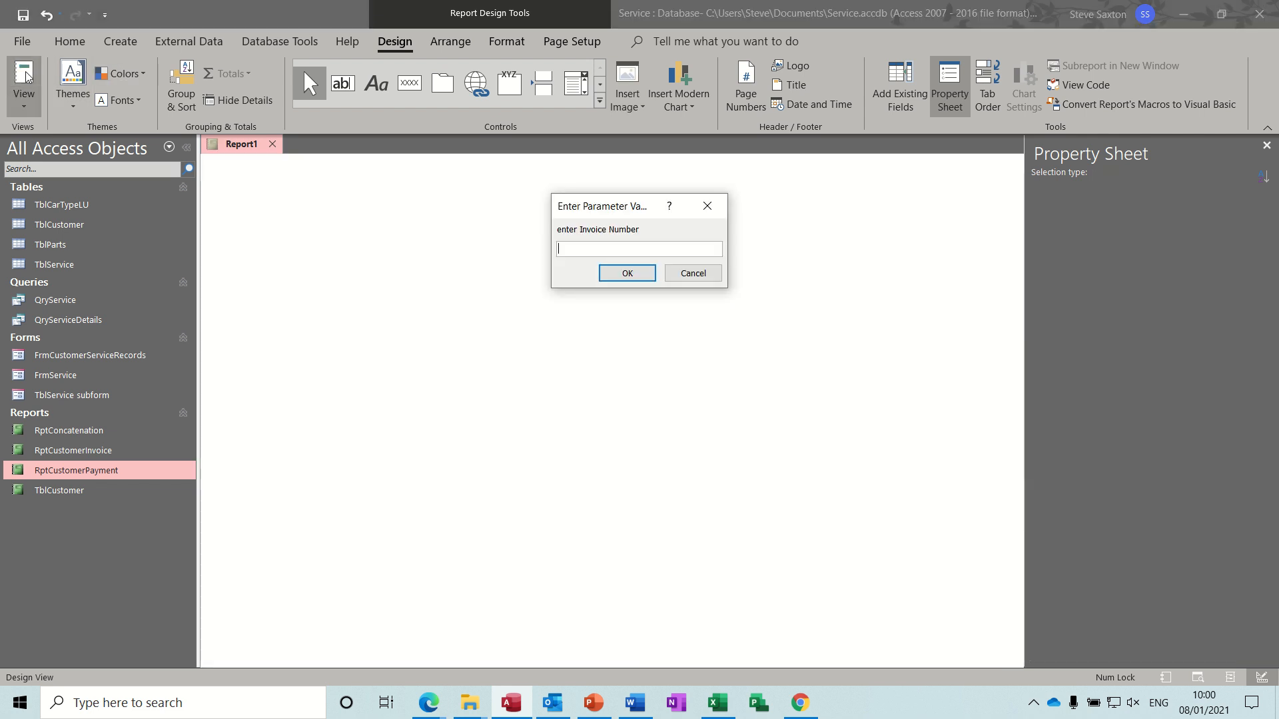
pyautogui.press('Return')
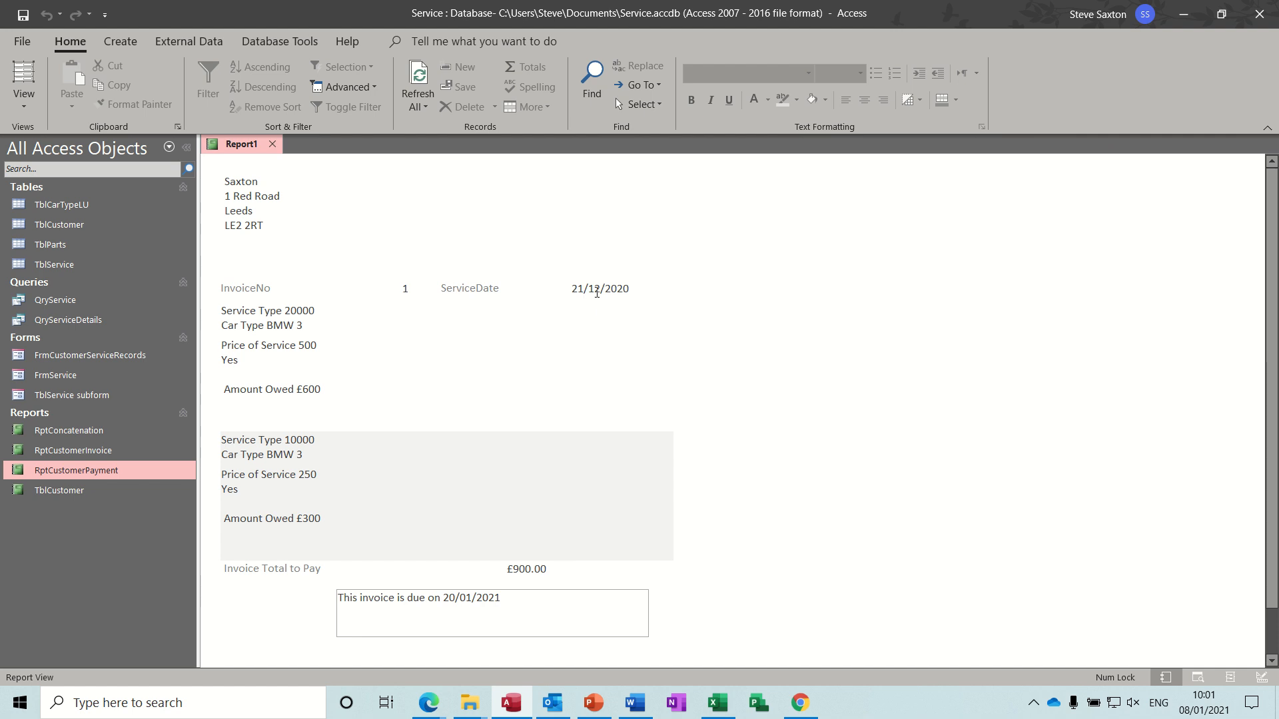
pyautogui.click(24, 99)
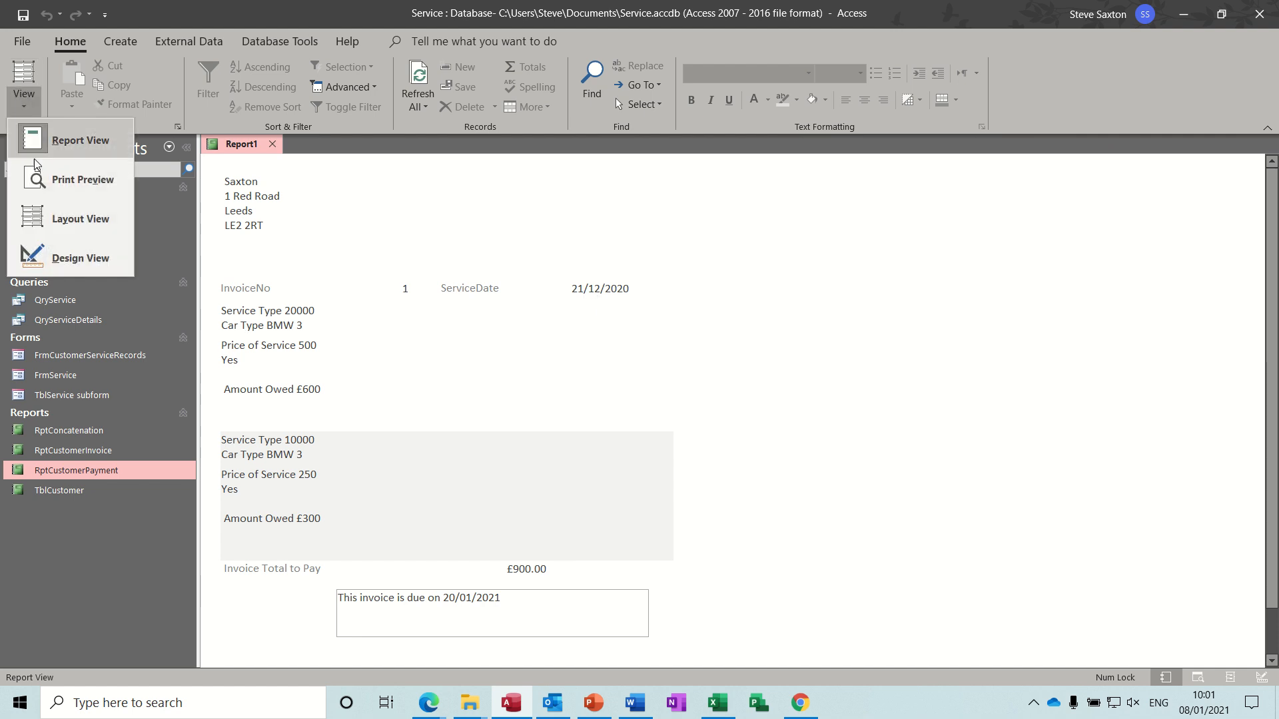
pyautogui.click(55, 256)
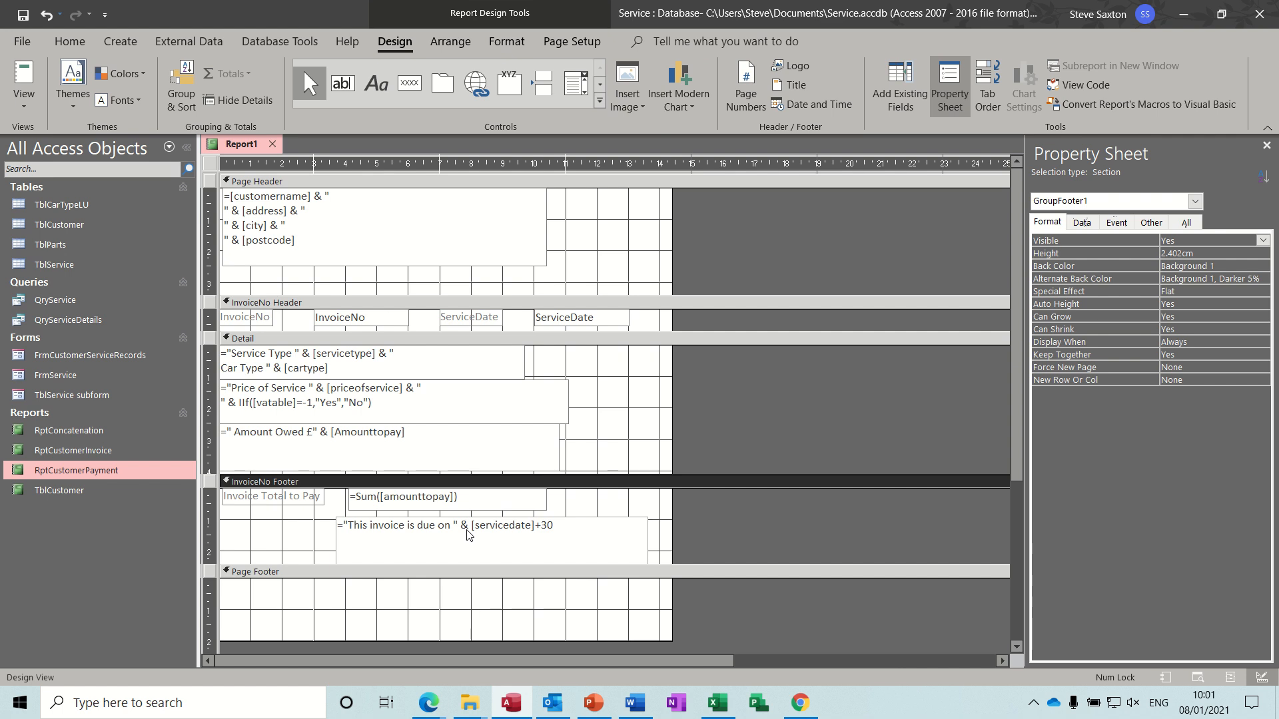
# Move the due date text box to about 0.1 cm from the section's left edge, directly below the total, and make its border style Transparent
pyautogui.moveTo(445, 531); pyautogui.dragTo(355, 524)
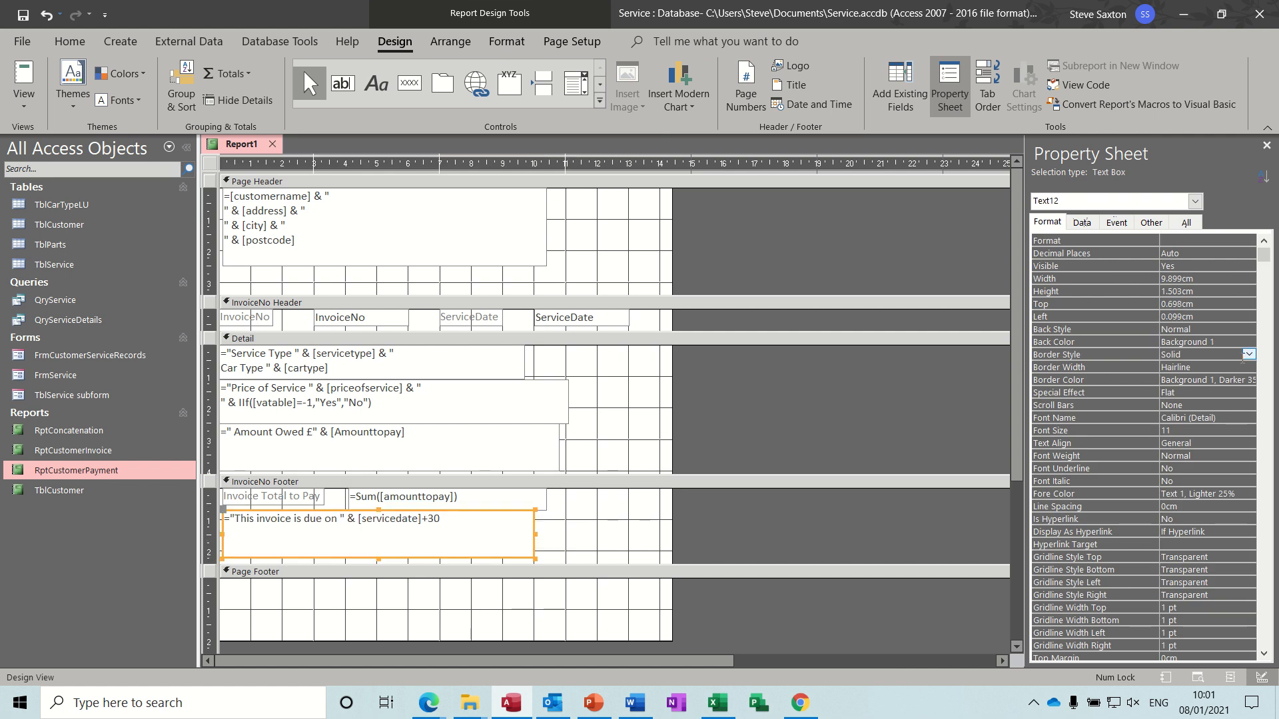
pyautogui.click(1247, 355)
pyautogui.click(1228, 367)
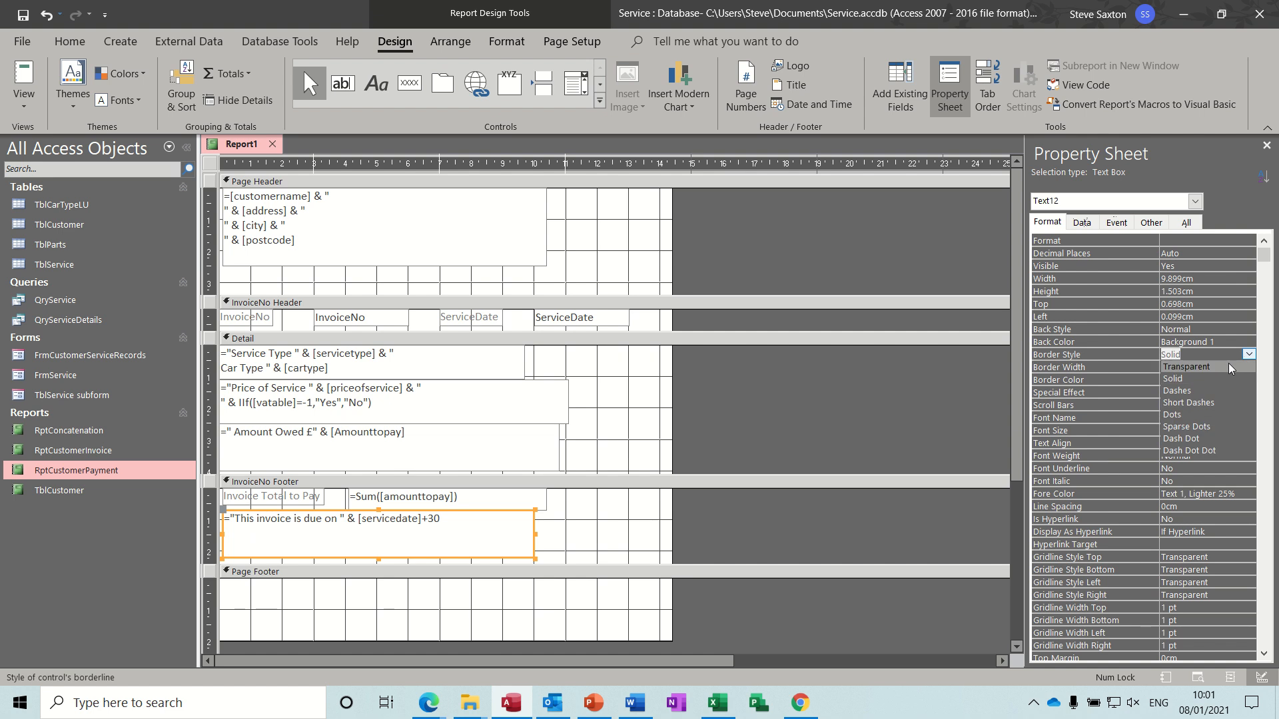
pyautogui.click(640, 523)
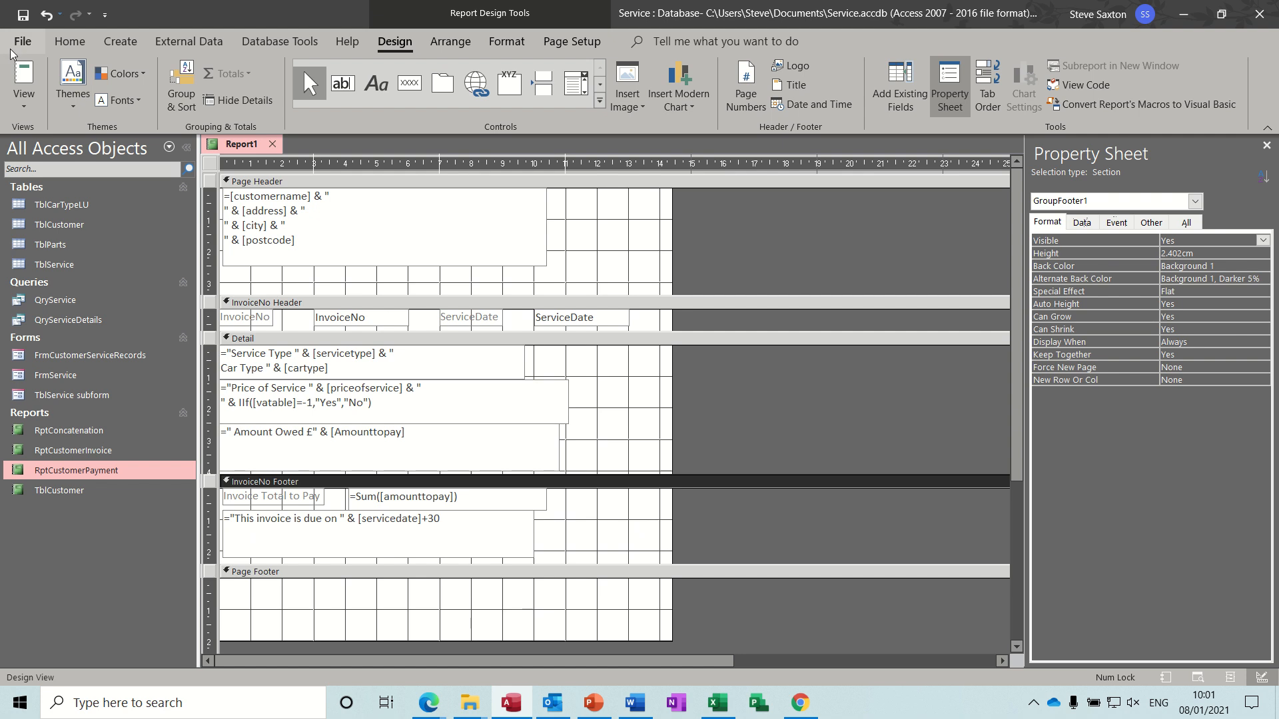
# Check the repositioned, borderless due date line in Report View for invoice number 1, and return to Design View
pyautogui.click(24, 75)
pyautogui.write('1')
pyautogui.press('Return')
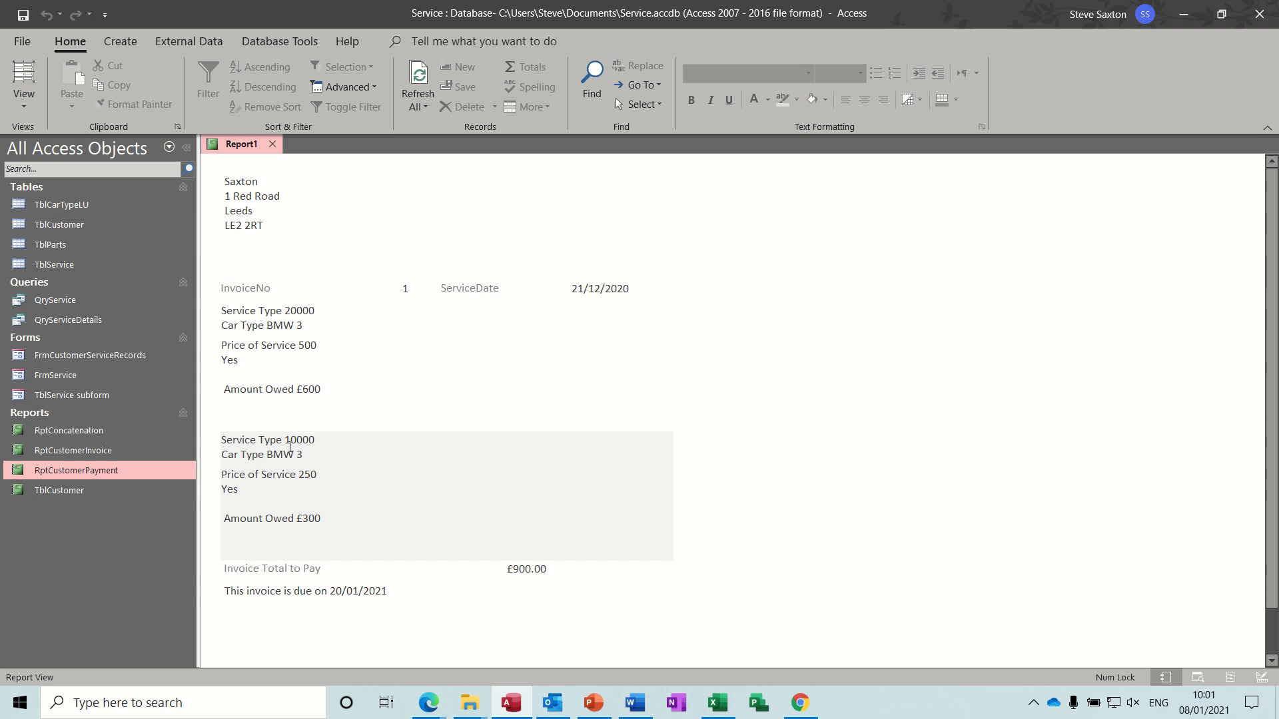
pyautogui.click(24, 104)
pyautogui.click(60, 265)
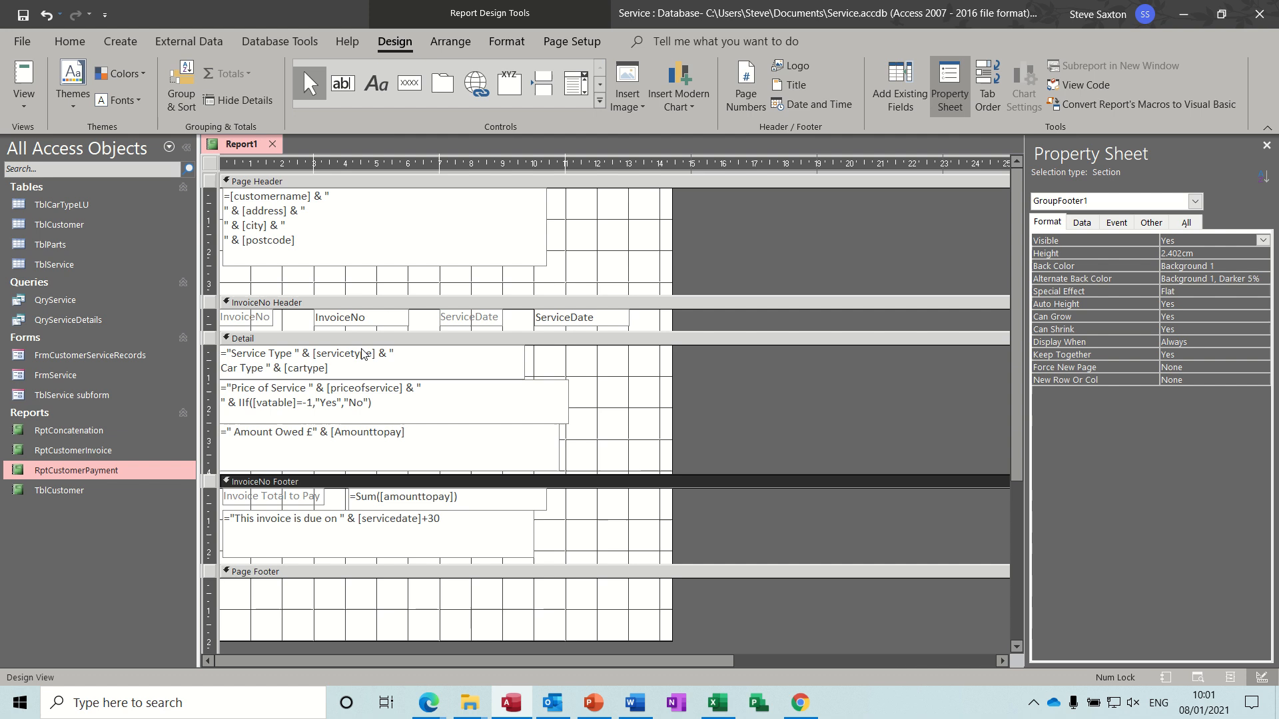
# Reduce the customer address text box to about 2 cm high, align it at 0 cm from the left, and shrink the Page Header to fit
pyautogui.moveTo(408, 296); pyautogui.dragTo(409, 267)
pyautogui.click(409, 258)
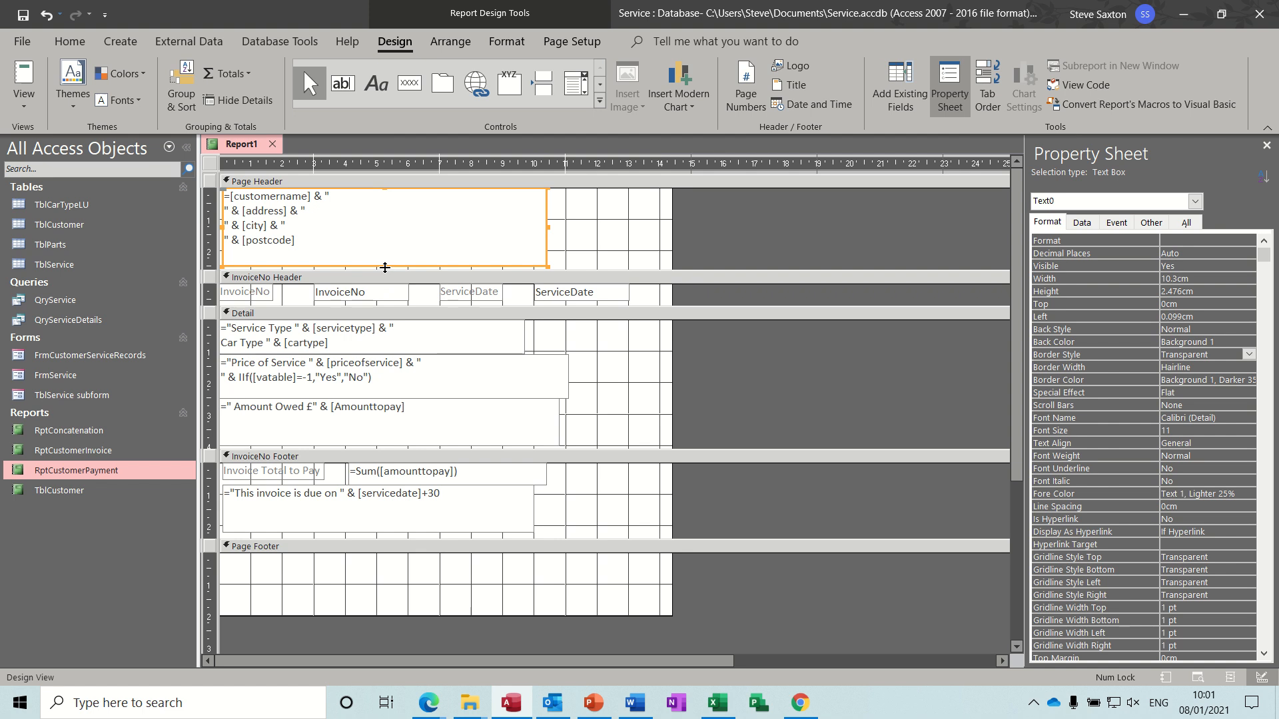
pyautogui.moveTo(384, 265); pyautogui.dragTo(385, 252)
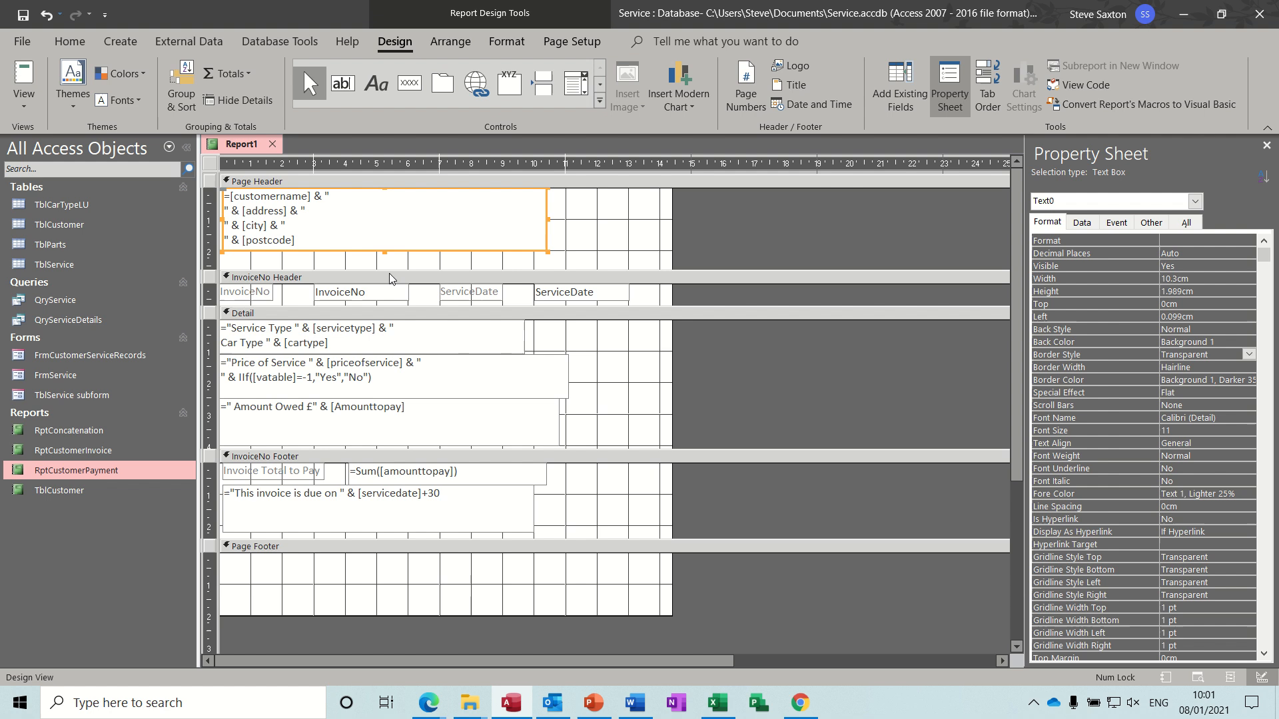
pyautogui.moveTo(387, 270); pyautogui.dragTo(388, 255)
pyautogui.press('Left')
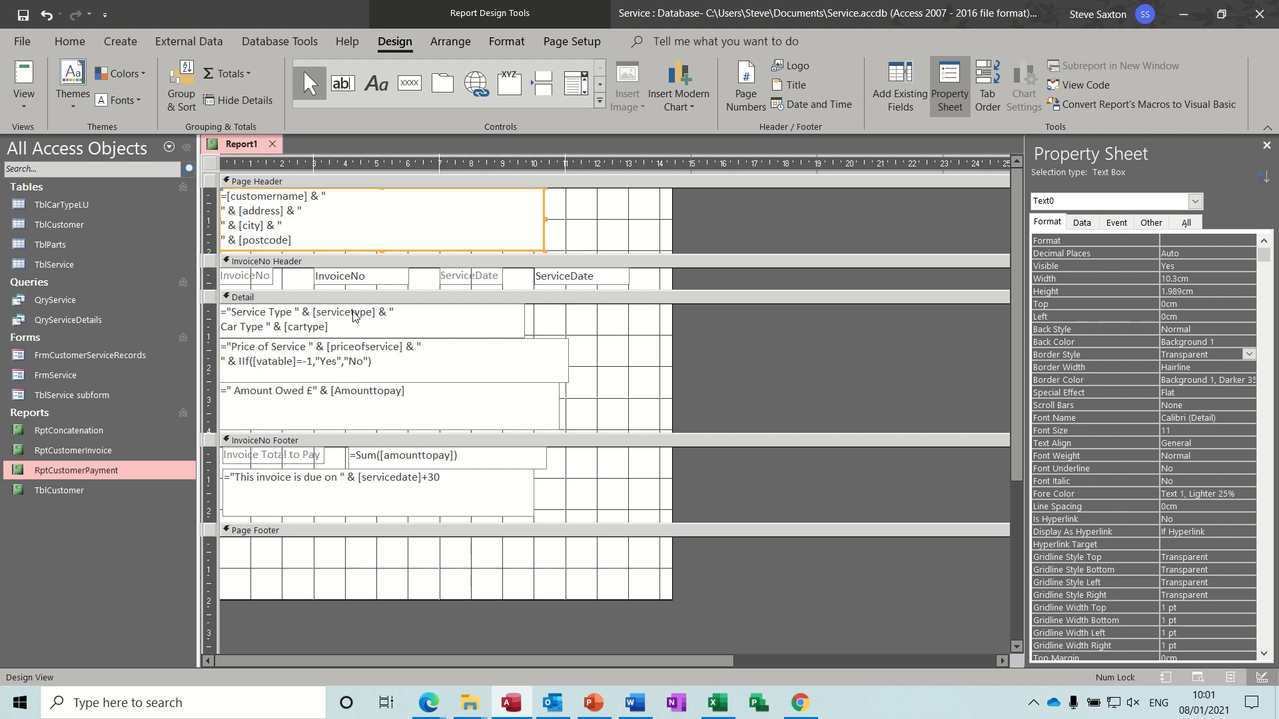
# Reduce the Amount Owed text box to about 0.8 cm high and shrink the Detail section to about 3.4 cm
pyautogui.click(353, 416)
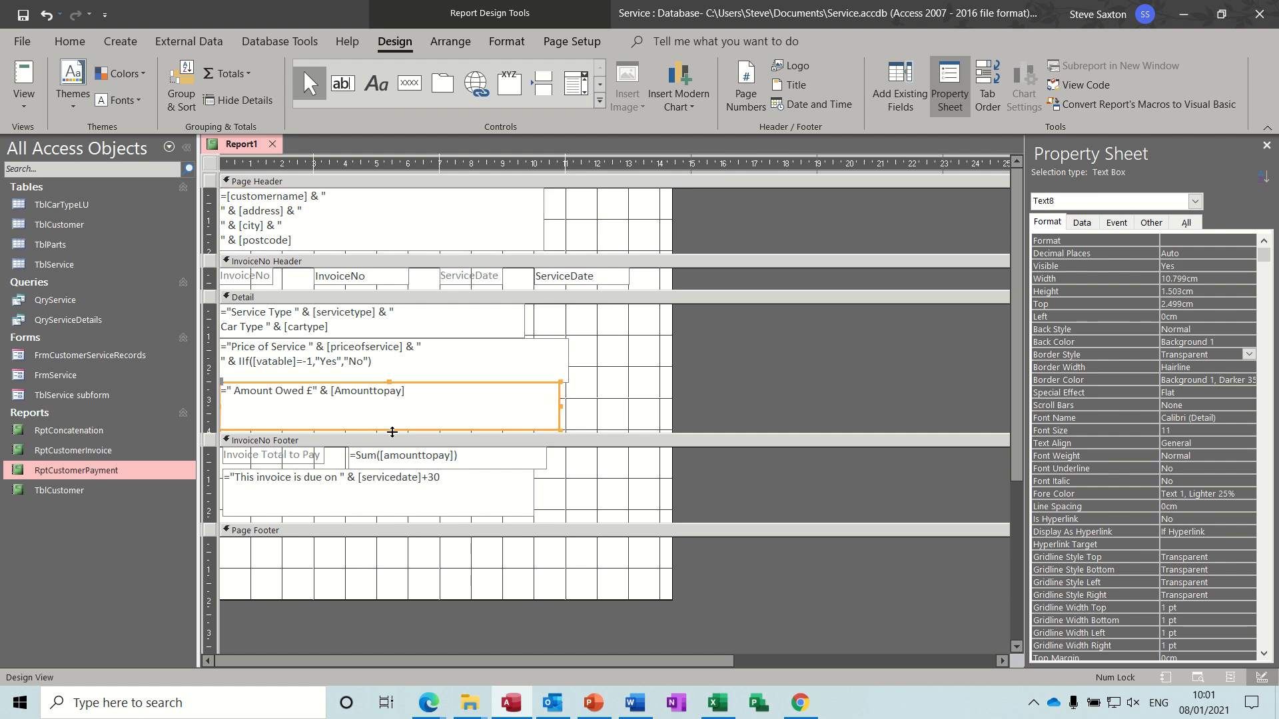
pyautogui.click(391, 414)
pyautogui.moveTo(390, 415); pyautogui.dragTo(390, 412)
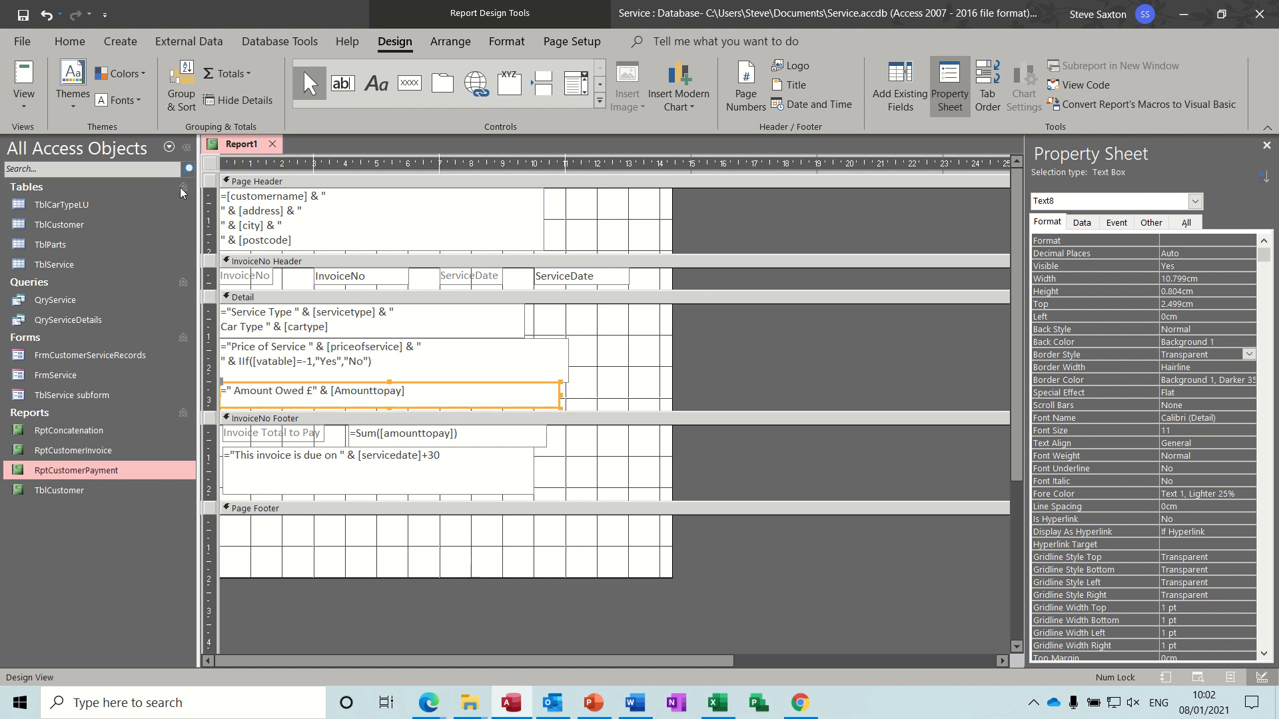
# Check the tightened section spacing in Report View for invoice number 1, and return to Design View
pyautogui.click(24, 84)
pyautogui.press('Return')
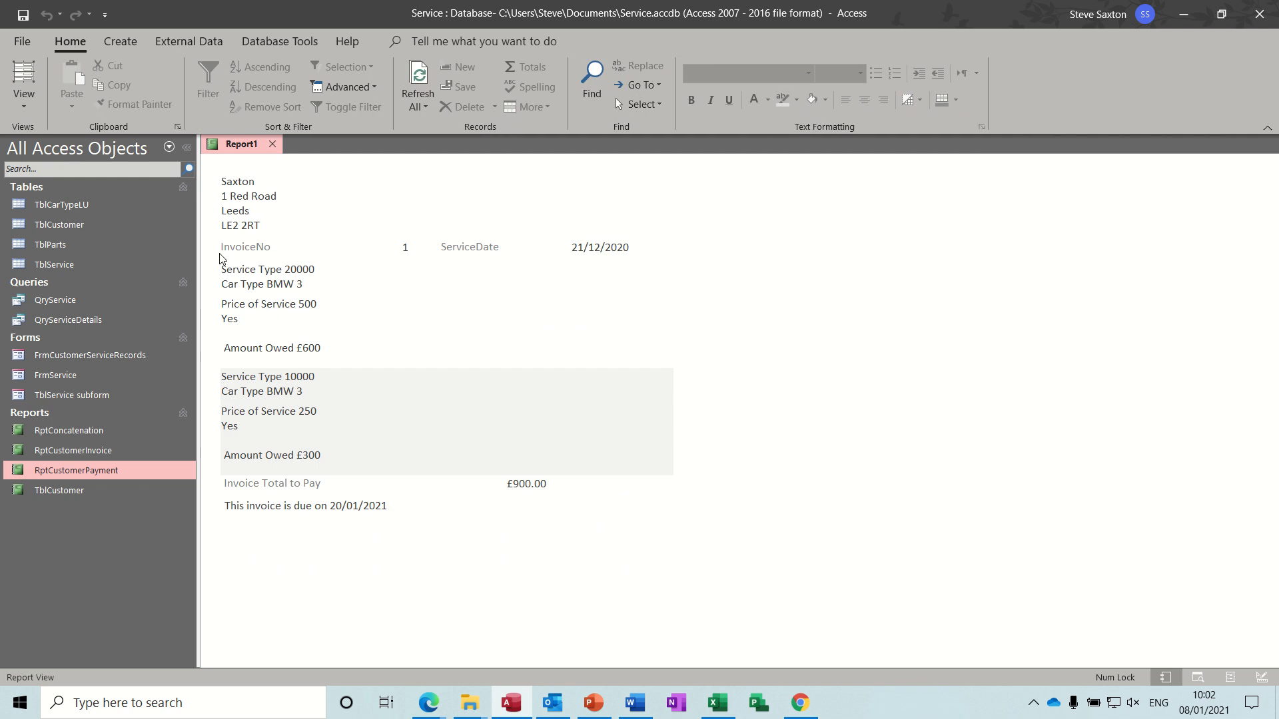
pyautogui.click(24, 108)
pyautogui.click(47, 260)
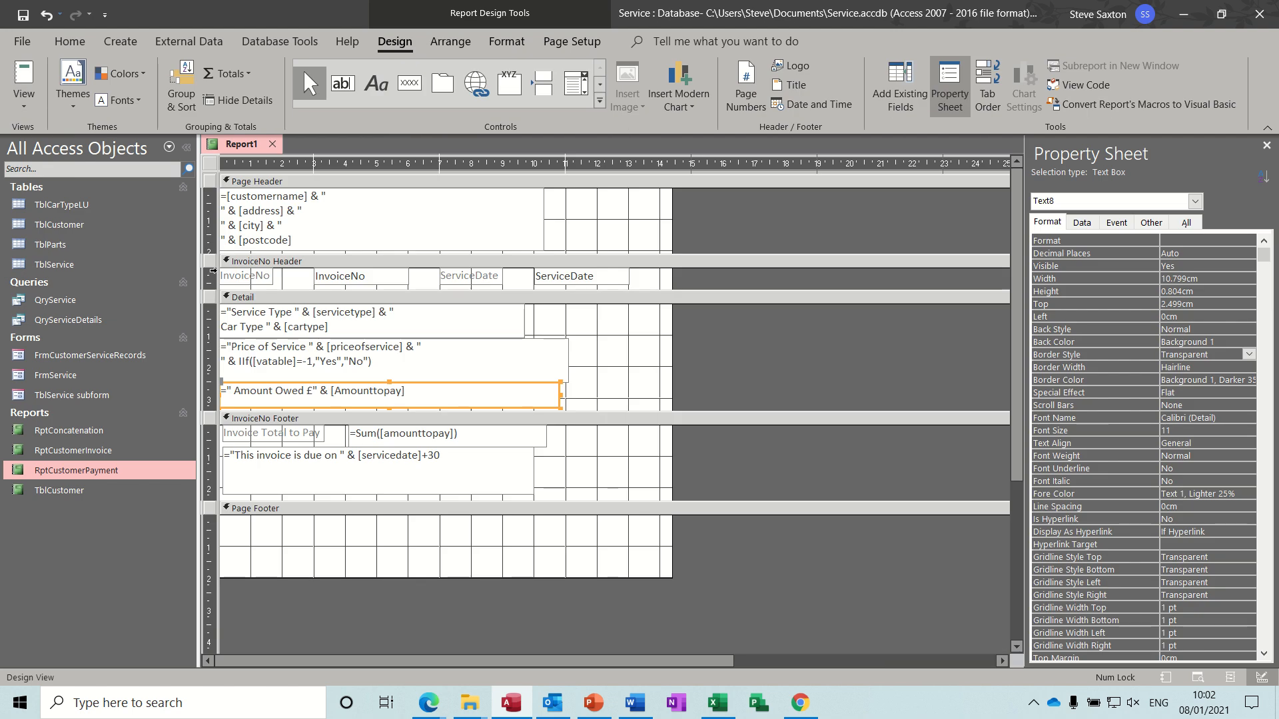
# Make all the InvoiceNo Header labels and text boxes bold at font size 14
pyautogui.click(206, 275)
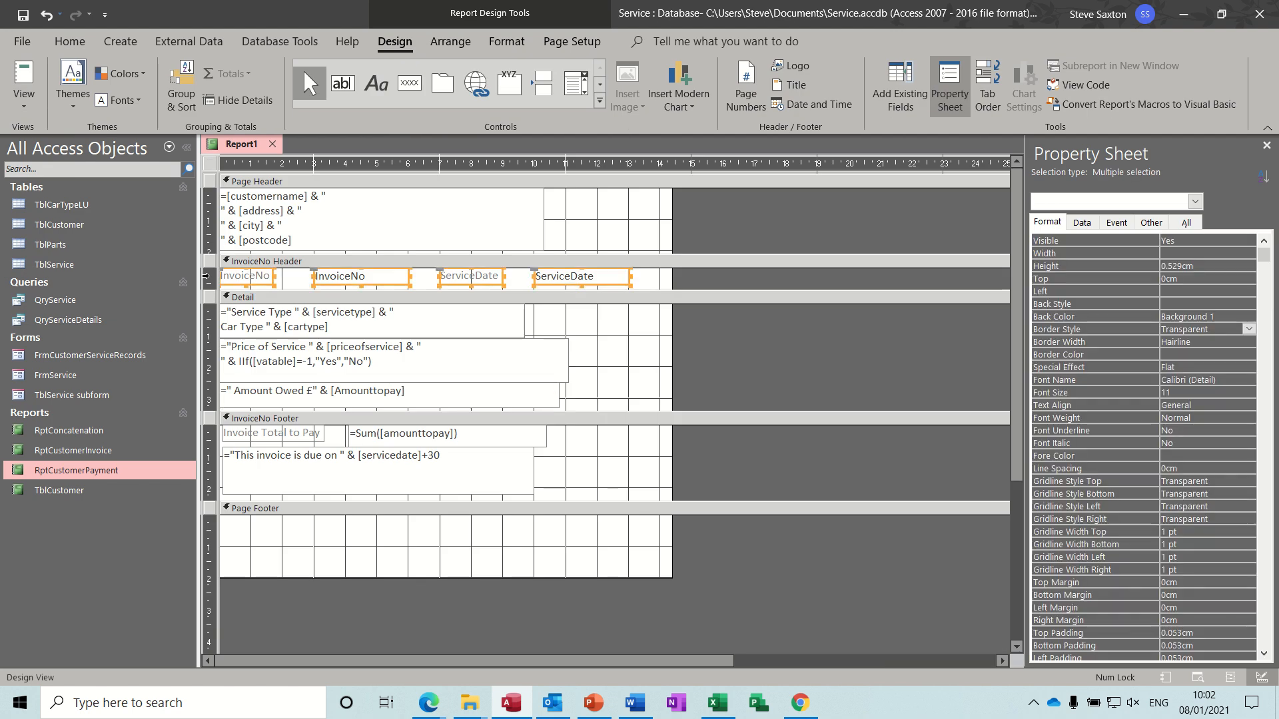
pyautogui.hotkey('ctrl', 'b')
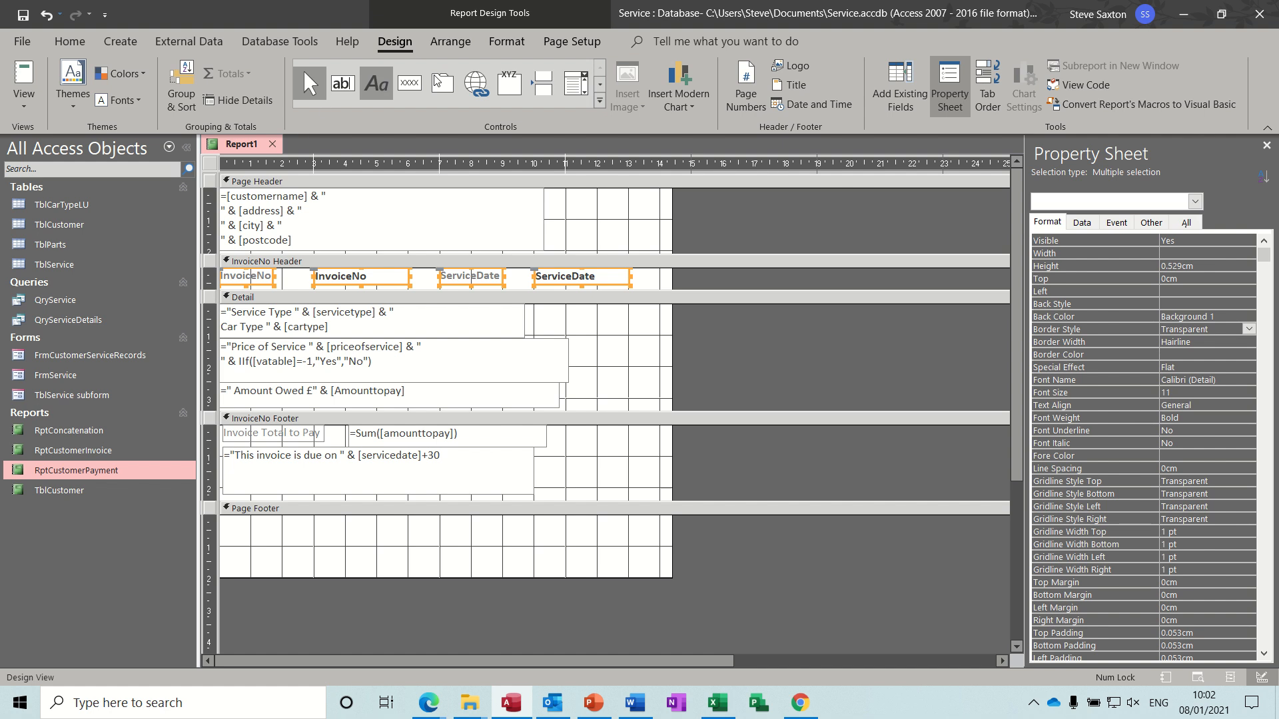
pyautogui.click(506, 41)
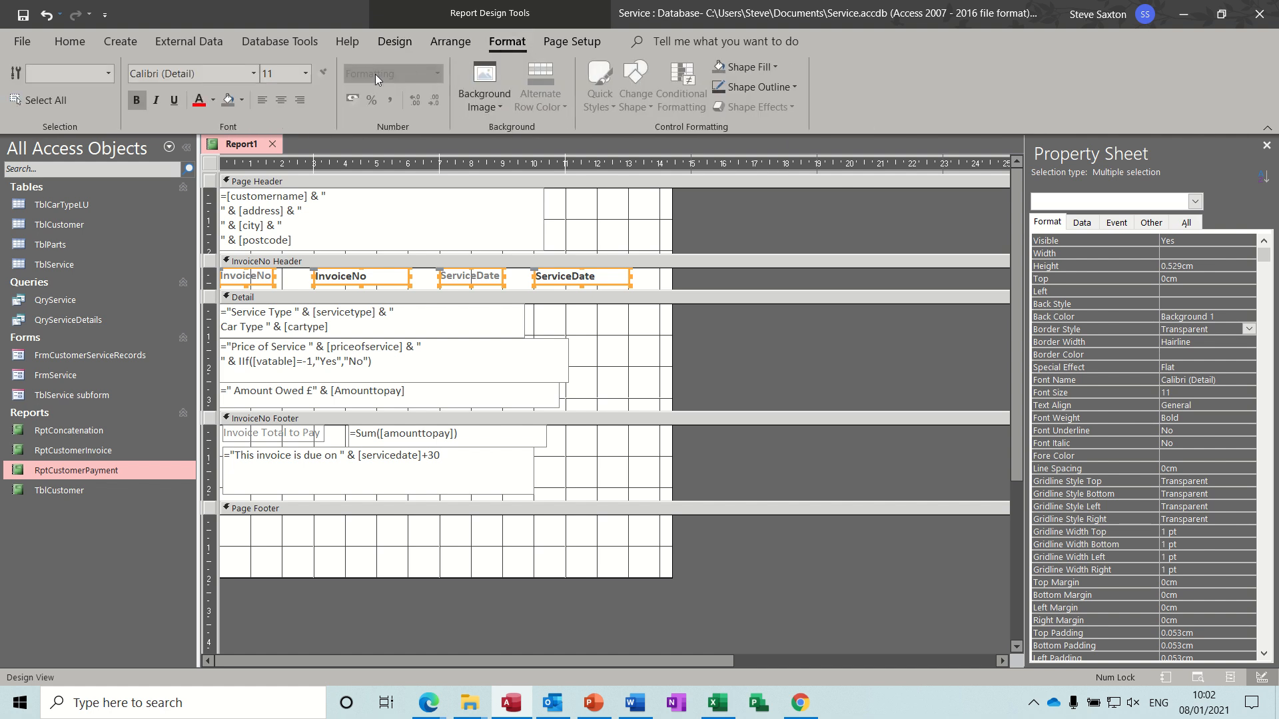
pyautogui.click(306, 74)
pyautogui.click(285, 196)
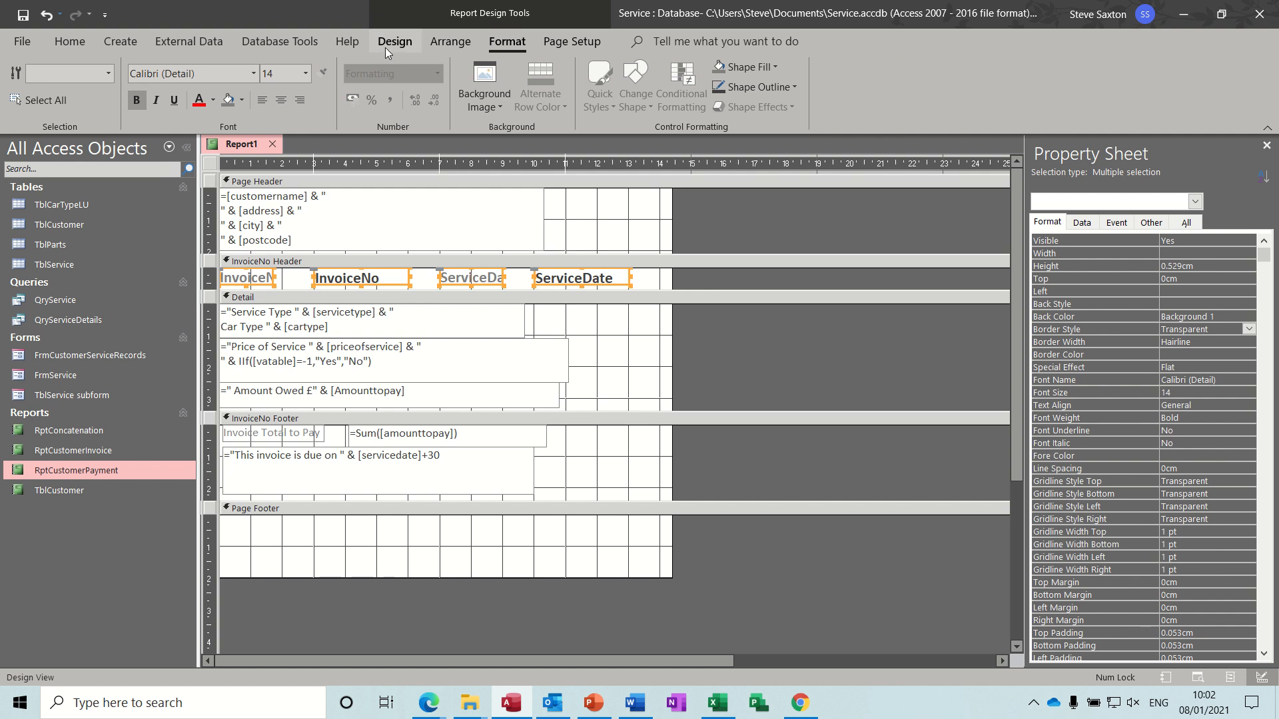
# Check the enlarged InvoiceNo Header row in Report View for invoice number 1, and return to Design View
pyautogui.click(397, 42)
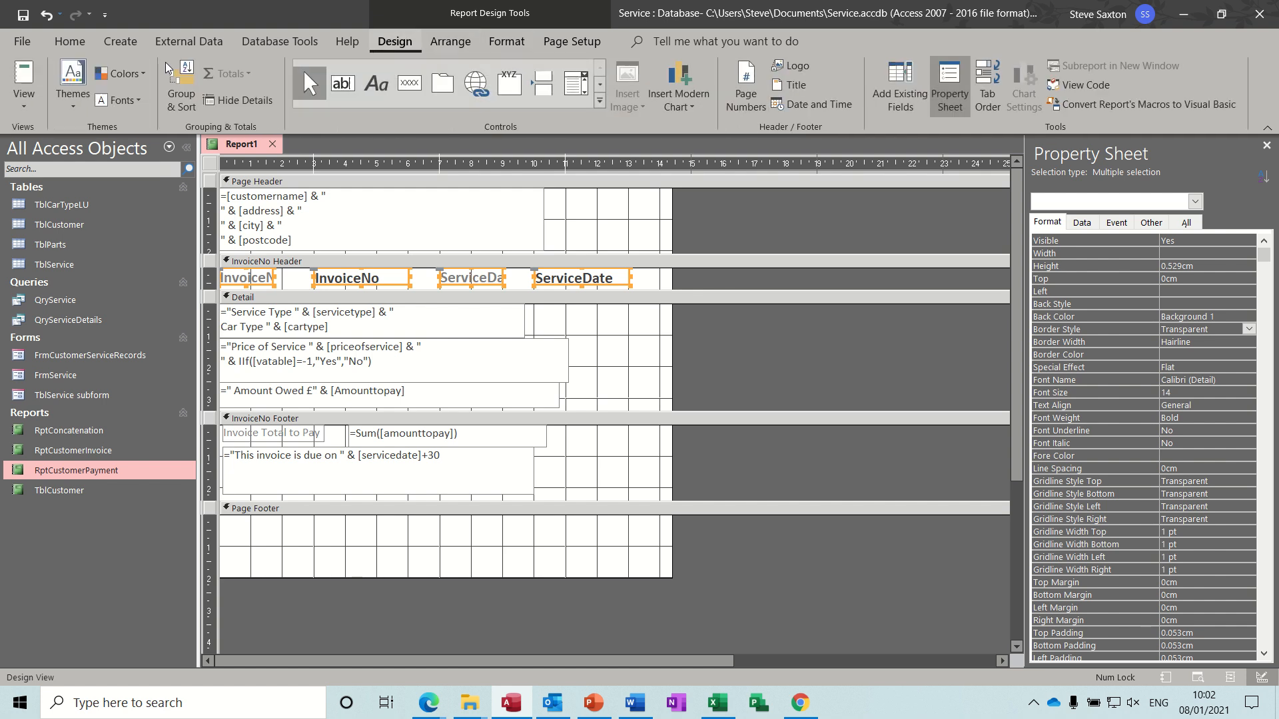
pyautogui.click(22, 73)
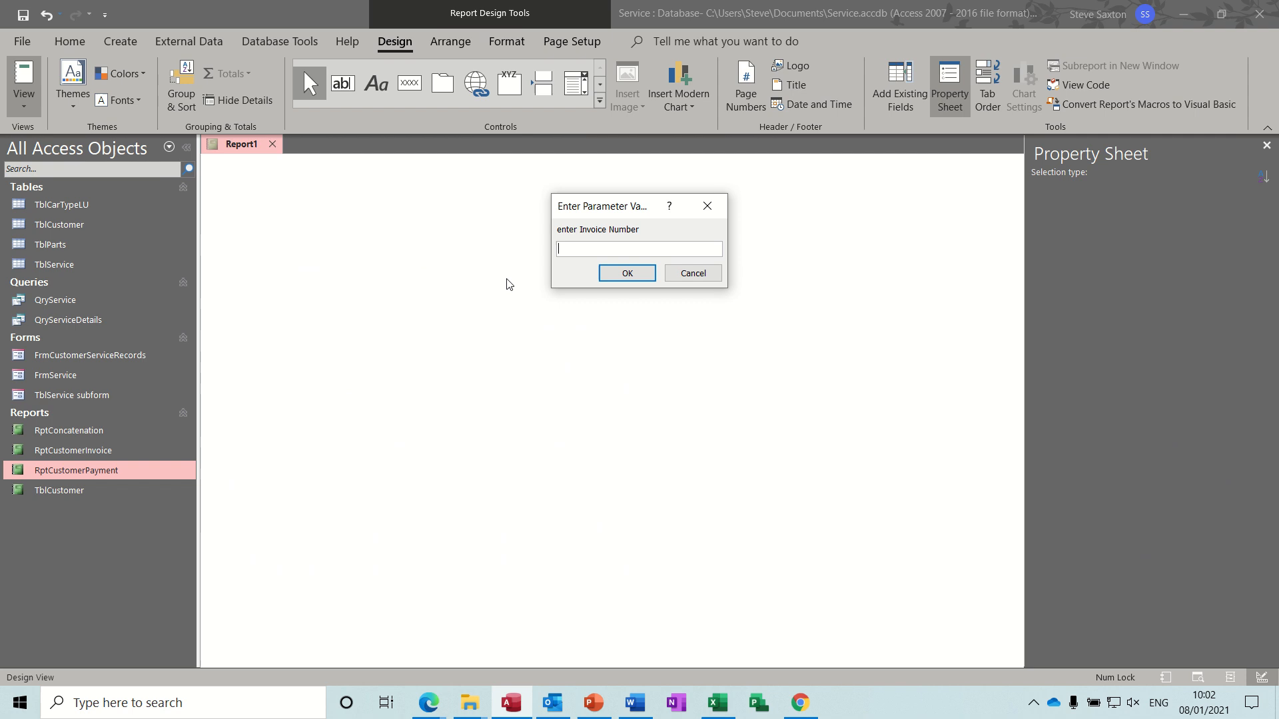
pyautogui.write('1')
pyautogui.press('Return')
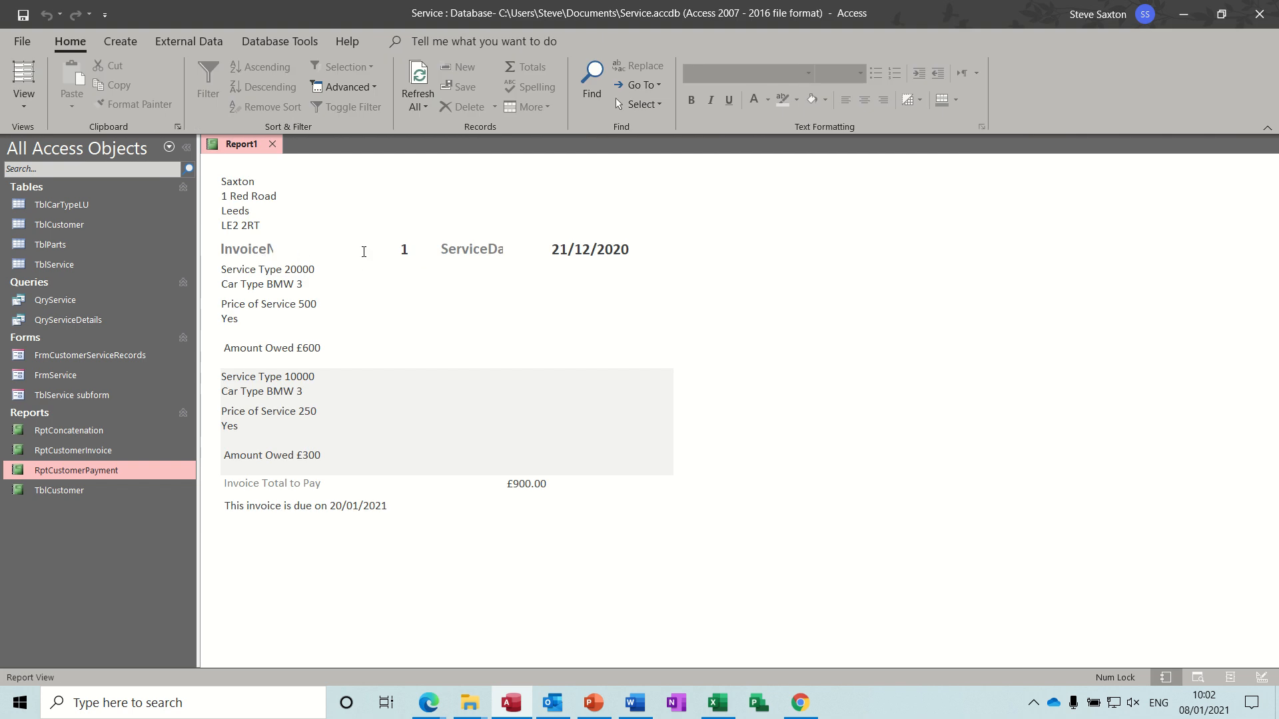
pyautogui.click(24, 102)
pyautogui.click(60, 253)
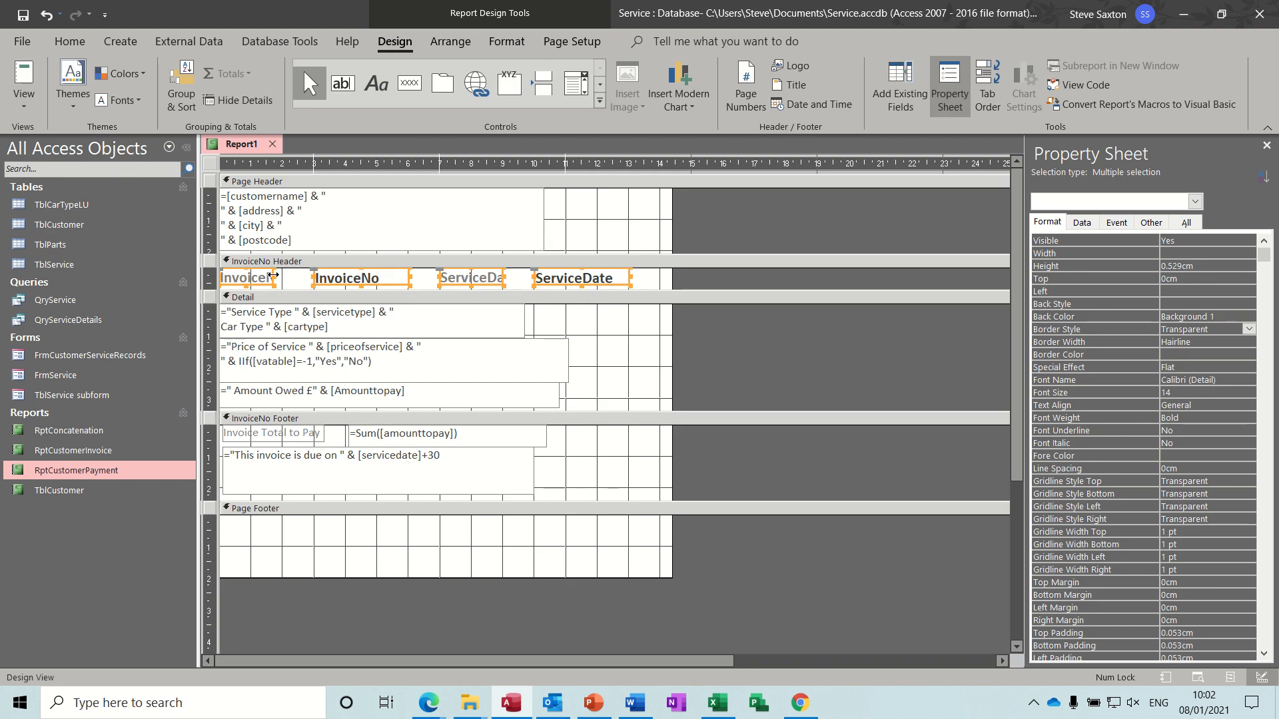
# Widen all the InvoiceNo Header controls together to fit their label text, and narrow only the InvoiceNo text box to about 2.1 cm
pyautogui.moveTo(277, 280); pyautogui.dragTo(308, 278)
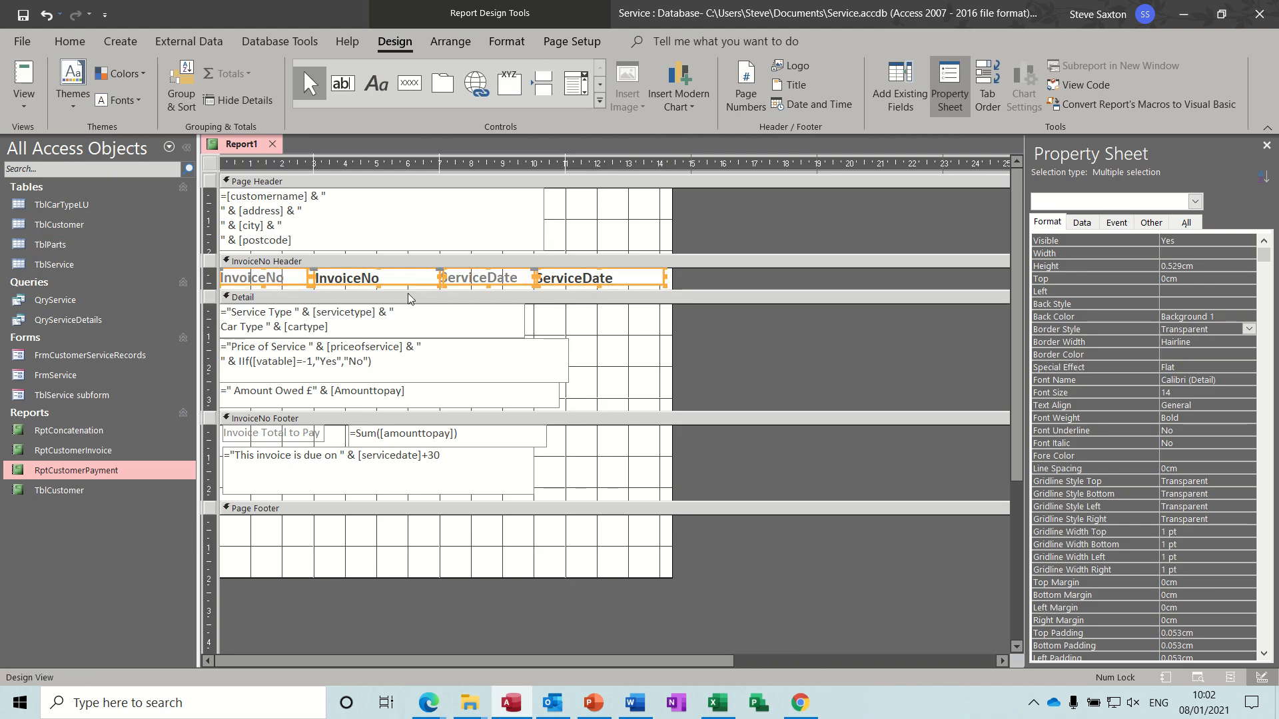
pyautogui.click(622, 312)
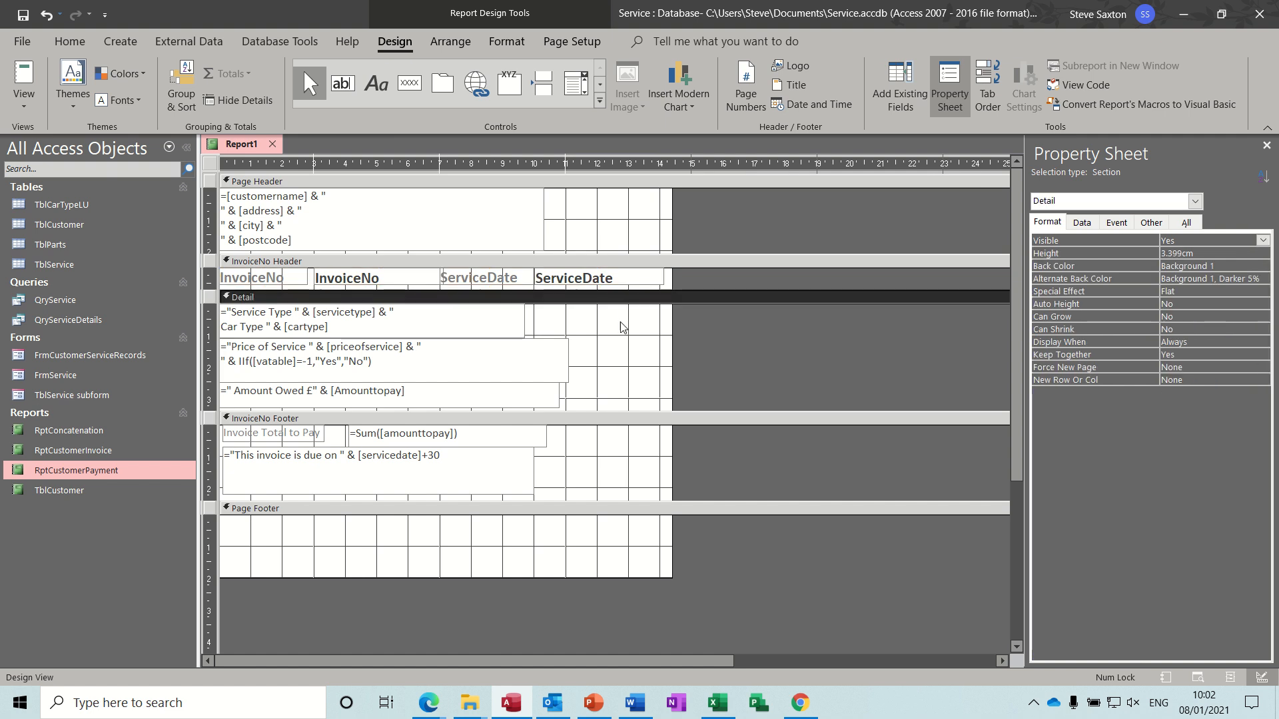
pyautogui.click(424, 277)
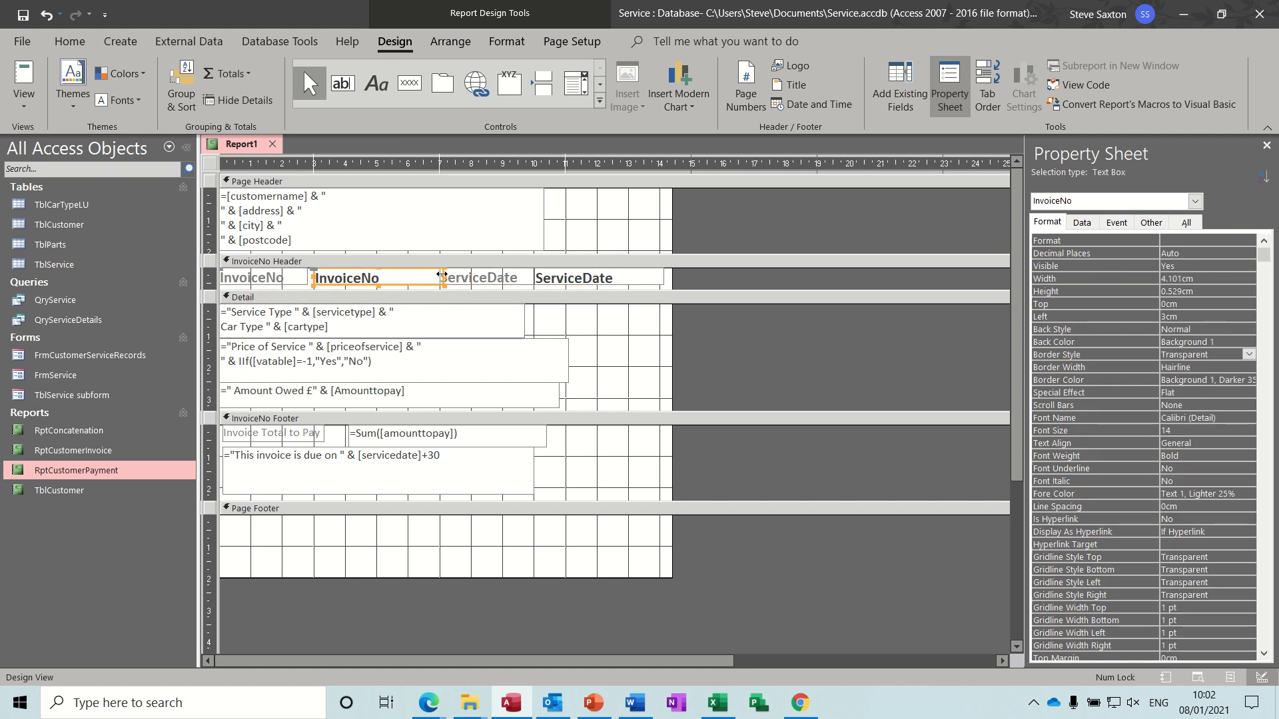
pyautogui.moveTo(441, 275); pyautogui.dragTo(379, 275)
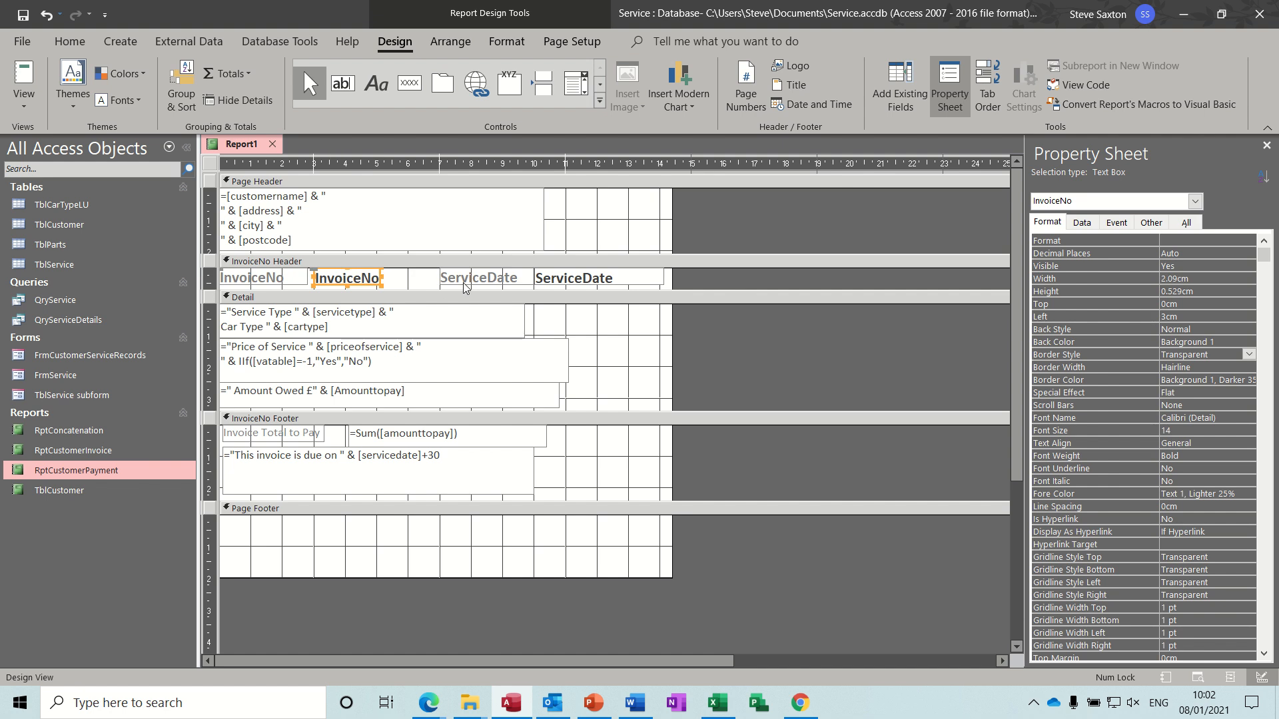
# Move the ServiceDate label and its text box left so the label starts about 6 cm from the section's left edge
pyautogui.click(469, 280)
pyautogui.moveTo(471, 279); pyautogui.dragTo(440, 277)
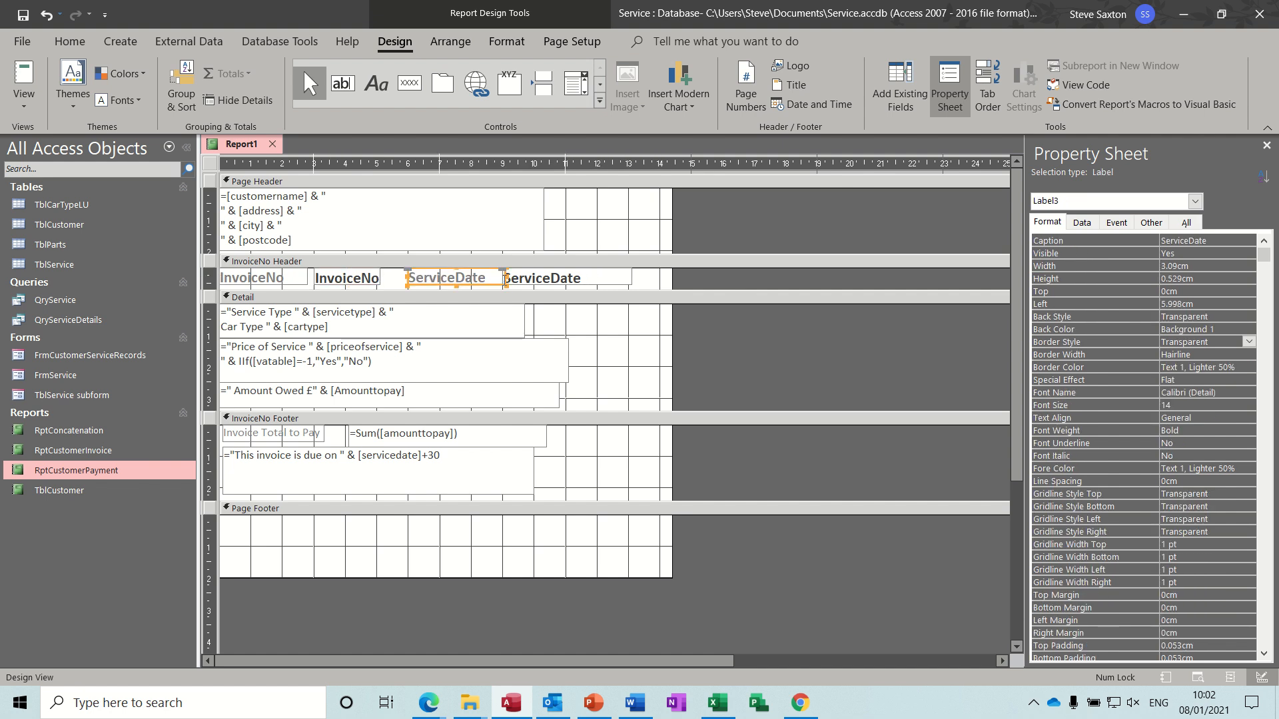
# Move the ServiceDate text box right to start about 10 cm from the section's left edge, and heighten the ServiceDate label to about 0.7 cm
pyautogui.click(510, 270)
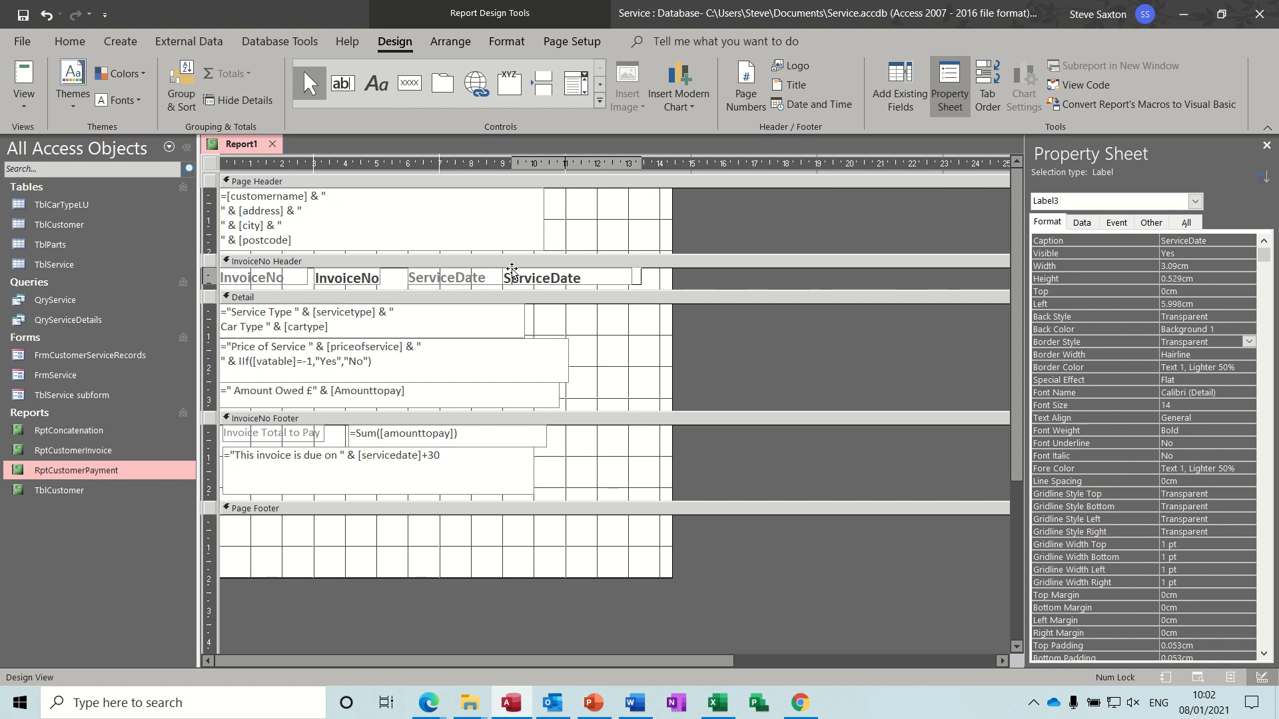
pyautogui.moveTo(511, 269); pyautogui.dragTo(542, 270)
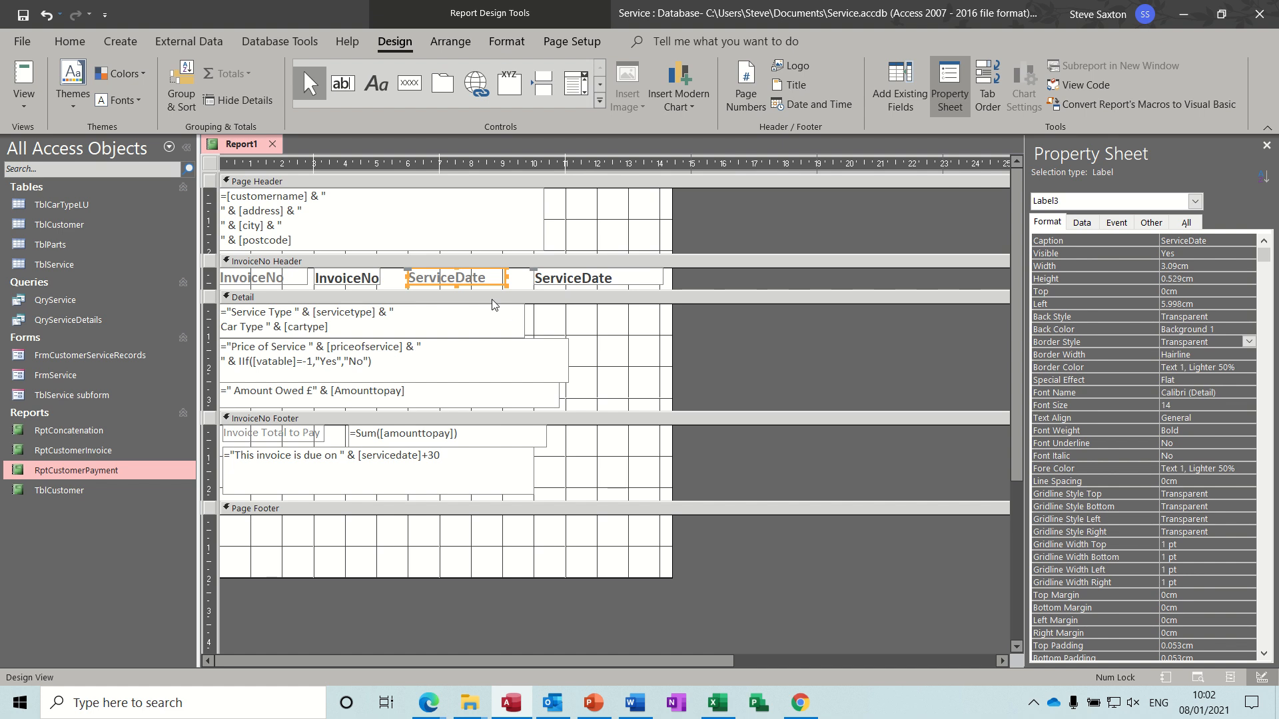
pyautogui.click(457, 285)
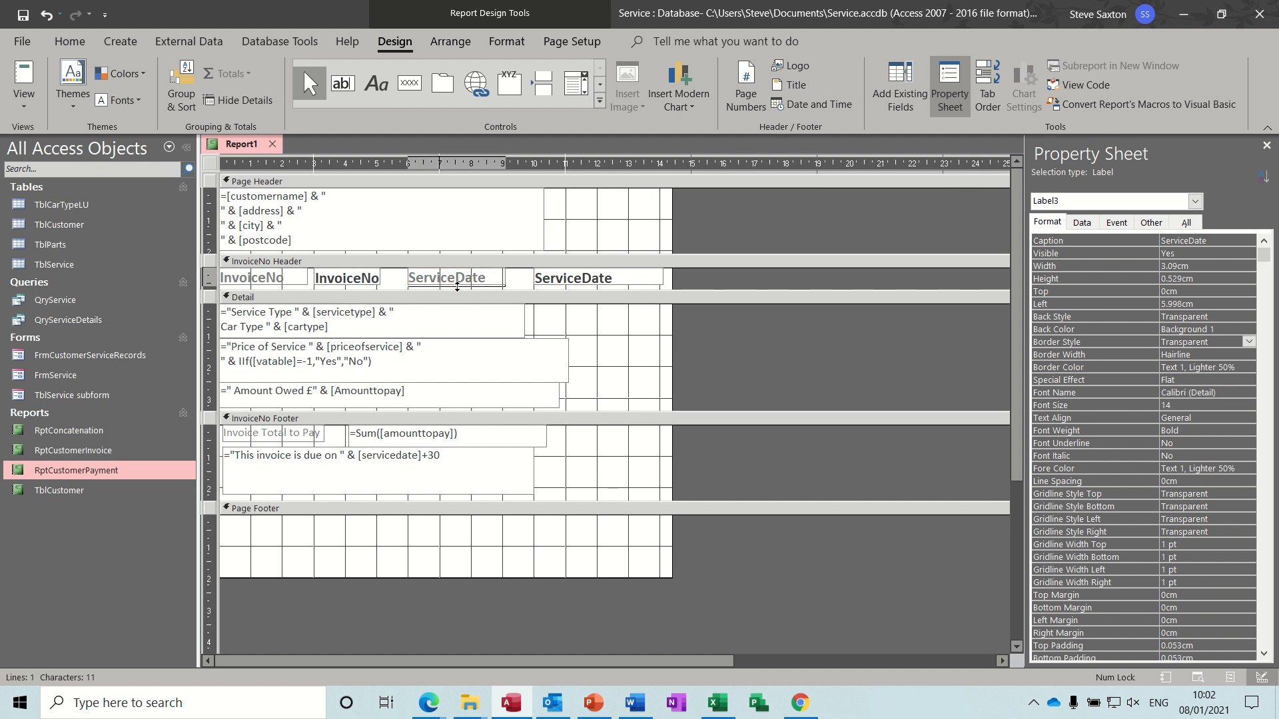
pyautogui.moveTo(457, 286); pyautogui.dragTo(457, 291)
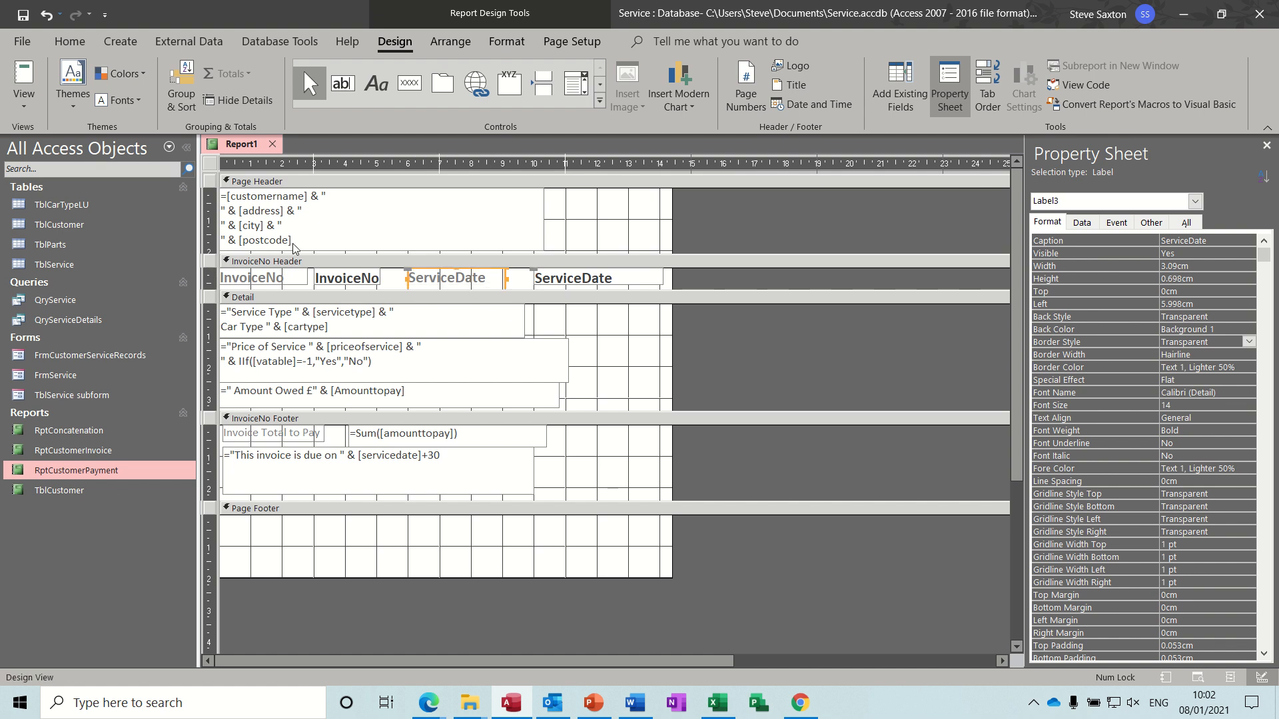
# Check the adjusted InvoiceNo Header row in Report View for invoice number 1, and return to Design View
pyautogui.click(30, 77)
pyautogui.write('1')
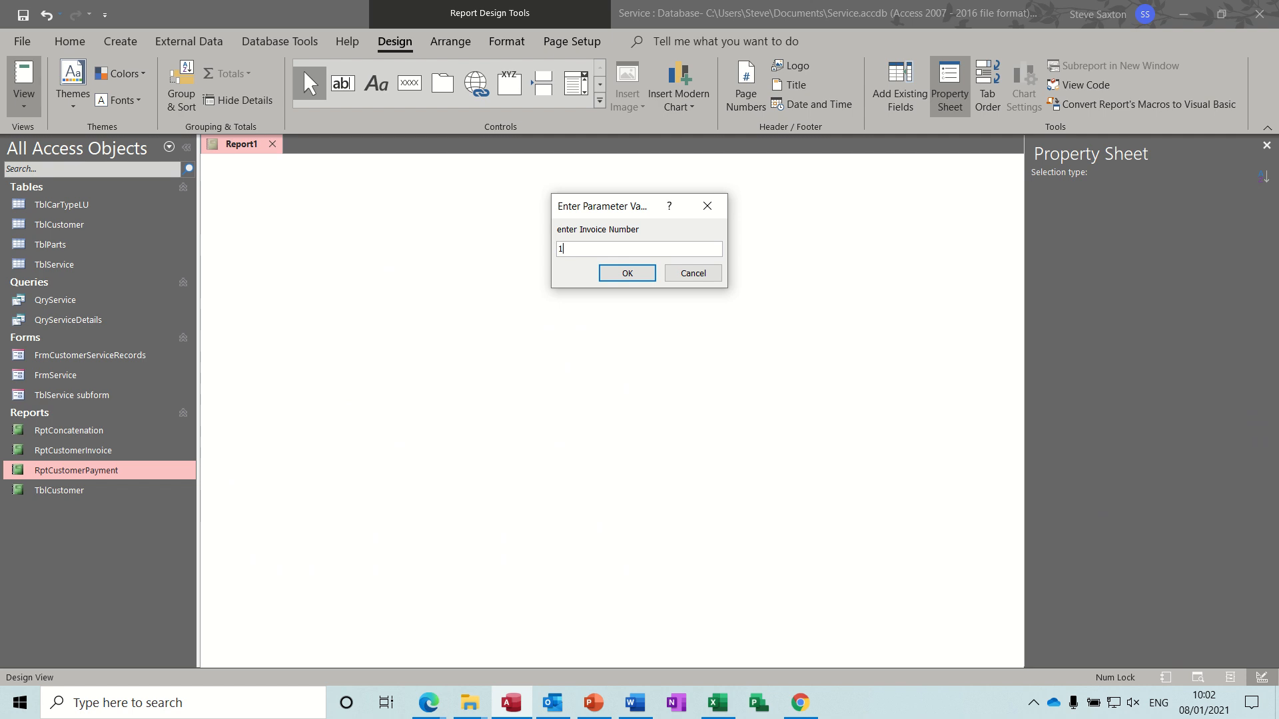
pyautogui.press('Return')
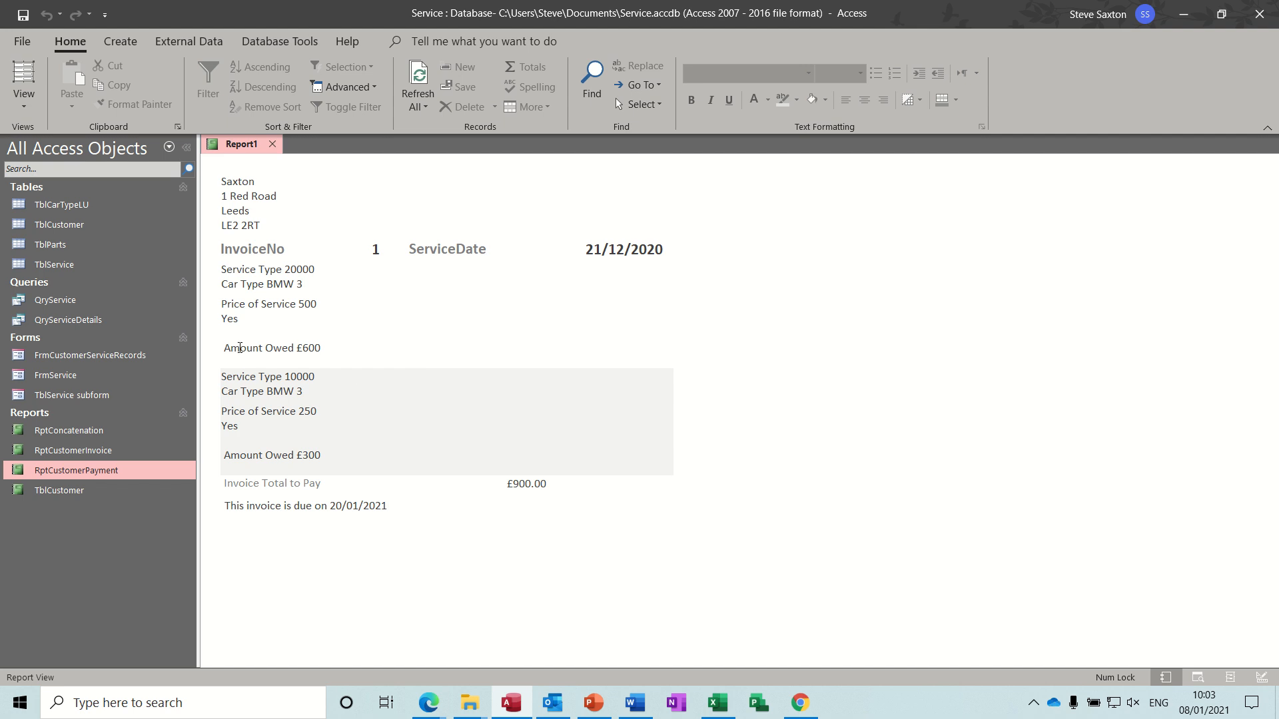
pyautogui.click(26, 107)
pyautogui.click(55, 260)
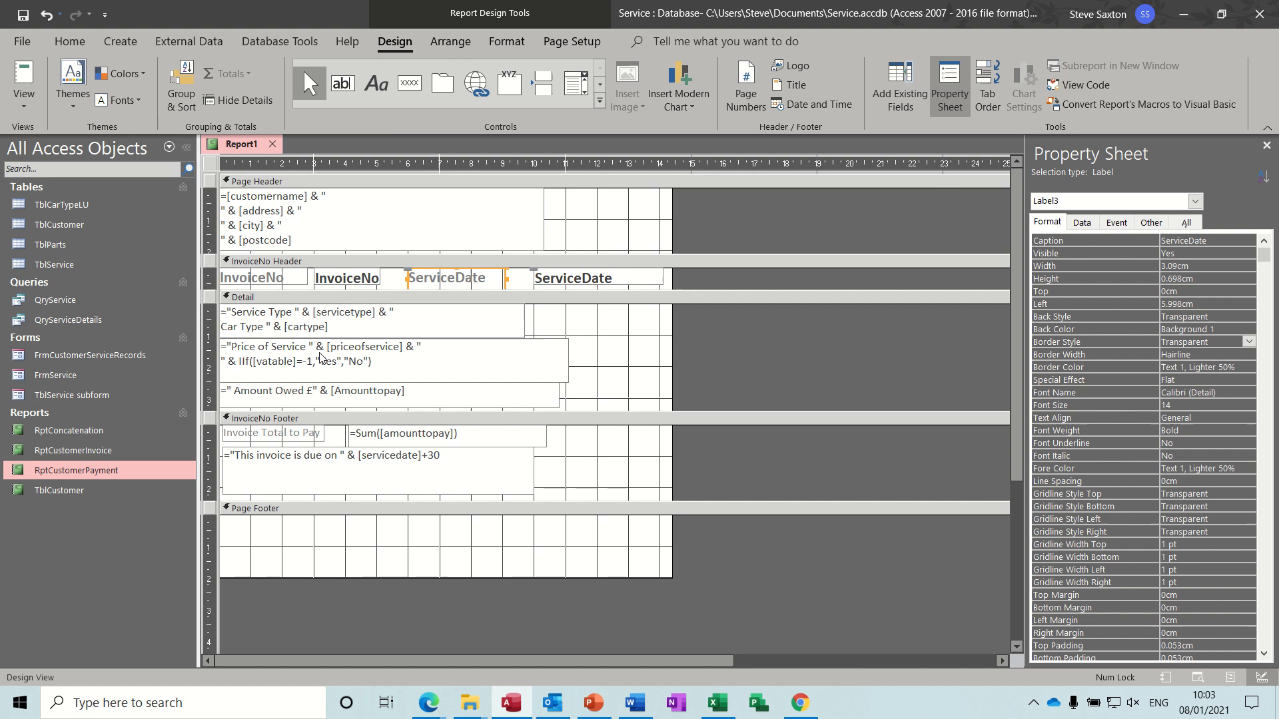
# Make the Amount Owed text box in the Detail section bold, and check it in Report View for invoice number 1
pyautogui.click(214, 391)
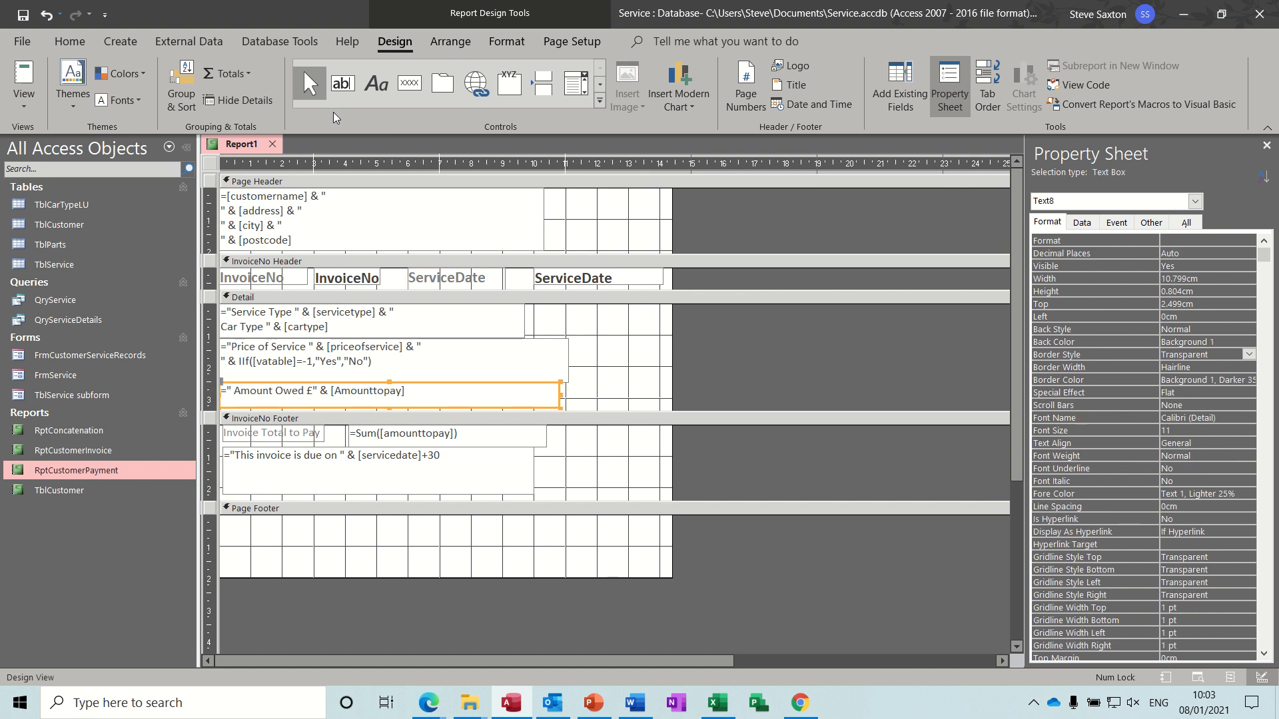
pyautogui.click(24, 77)
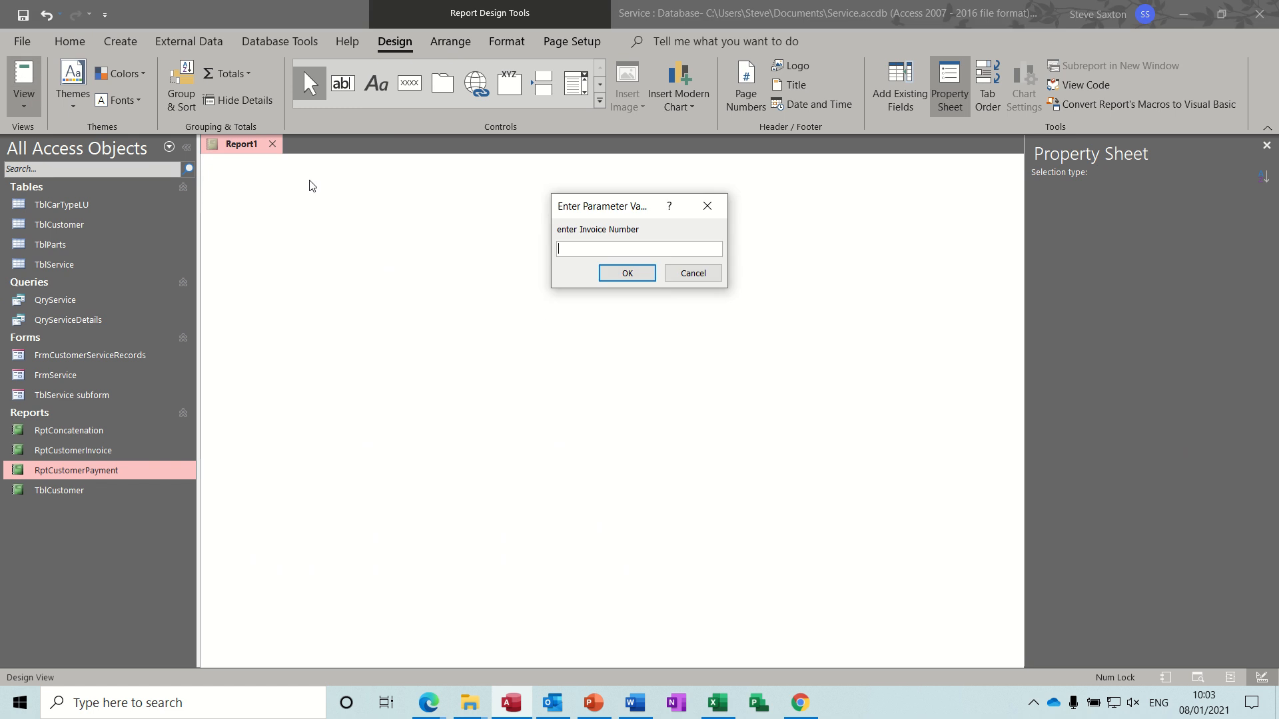
pyautogui.write('1')
pyautogui.press('Return')
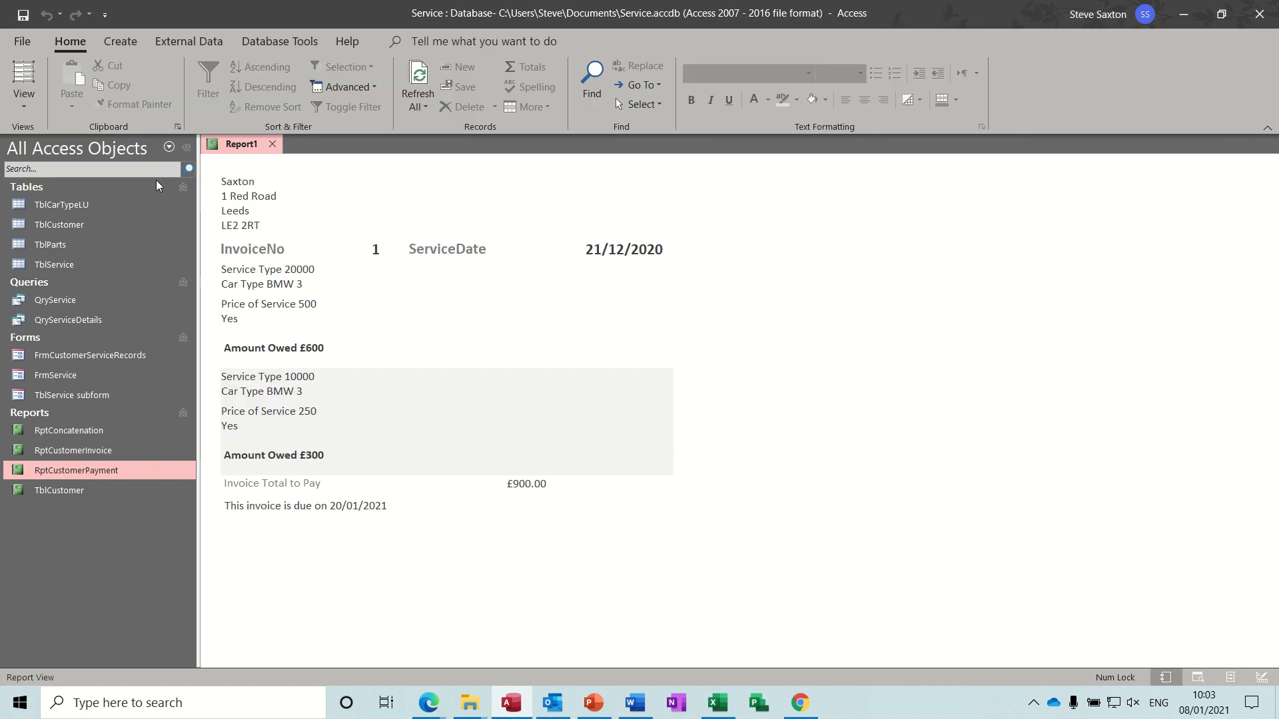
# Make the due date text box in the InvoiceNo Footer bold in Design View, and check it in Report View for invoice number 1
pyautogui.click(24, 107)
pyautogui.click(85, 263)
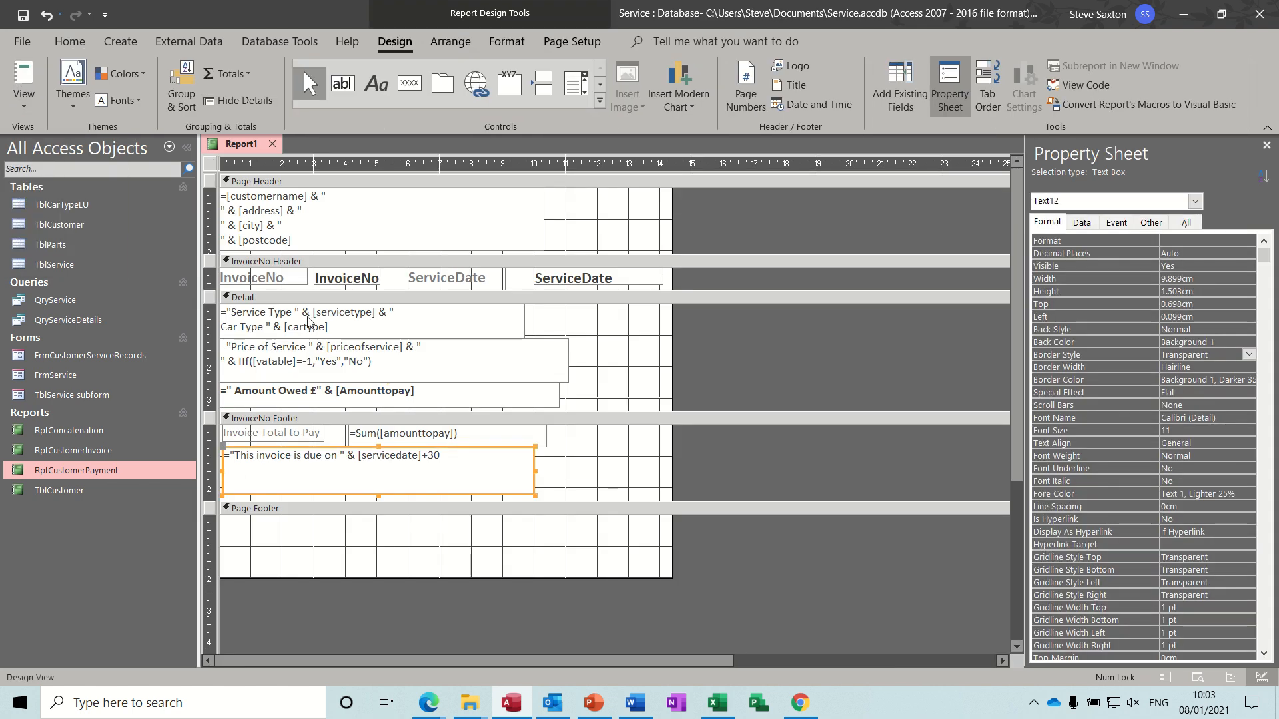
pyautogui.hotkey('ctrl', 'b')
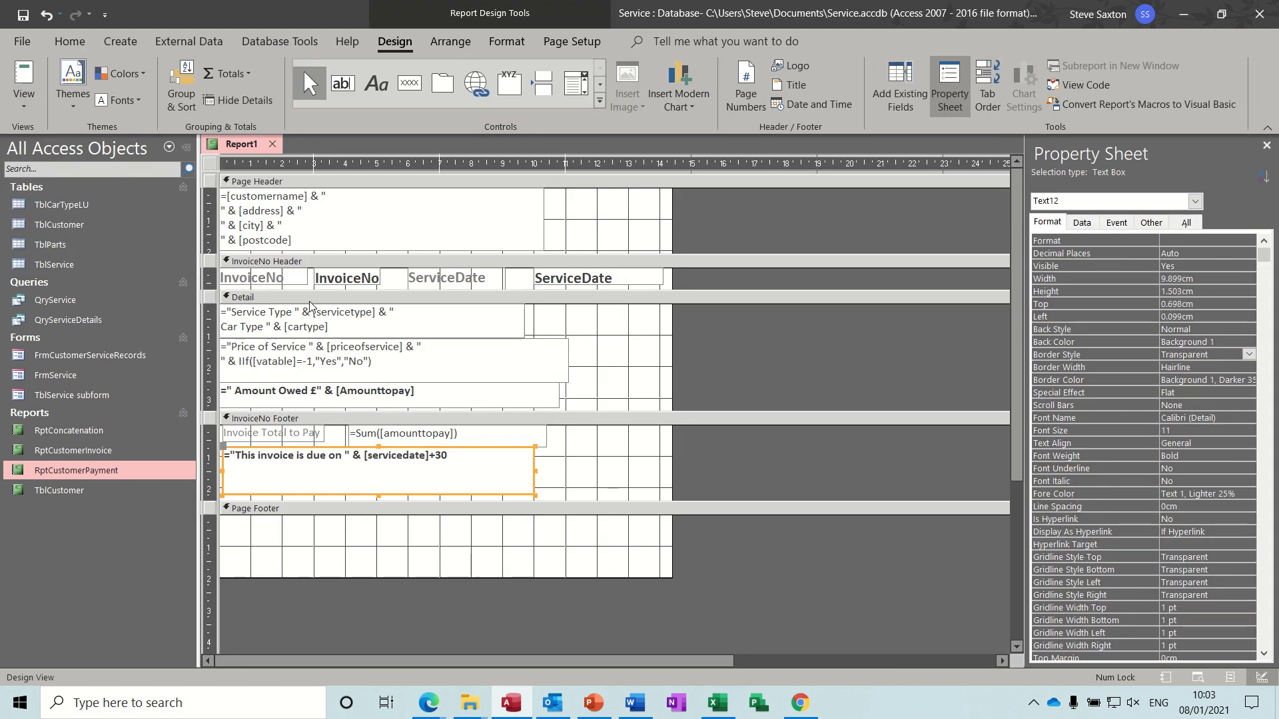
pyautogui.click(39, 75)
pyautogui.press('Return')
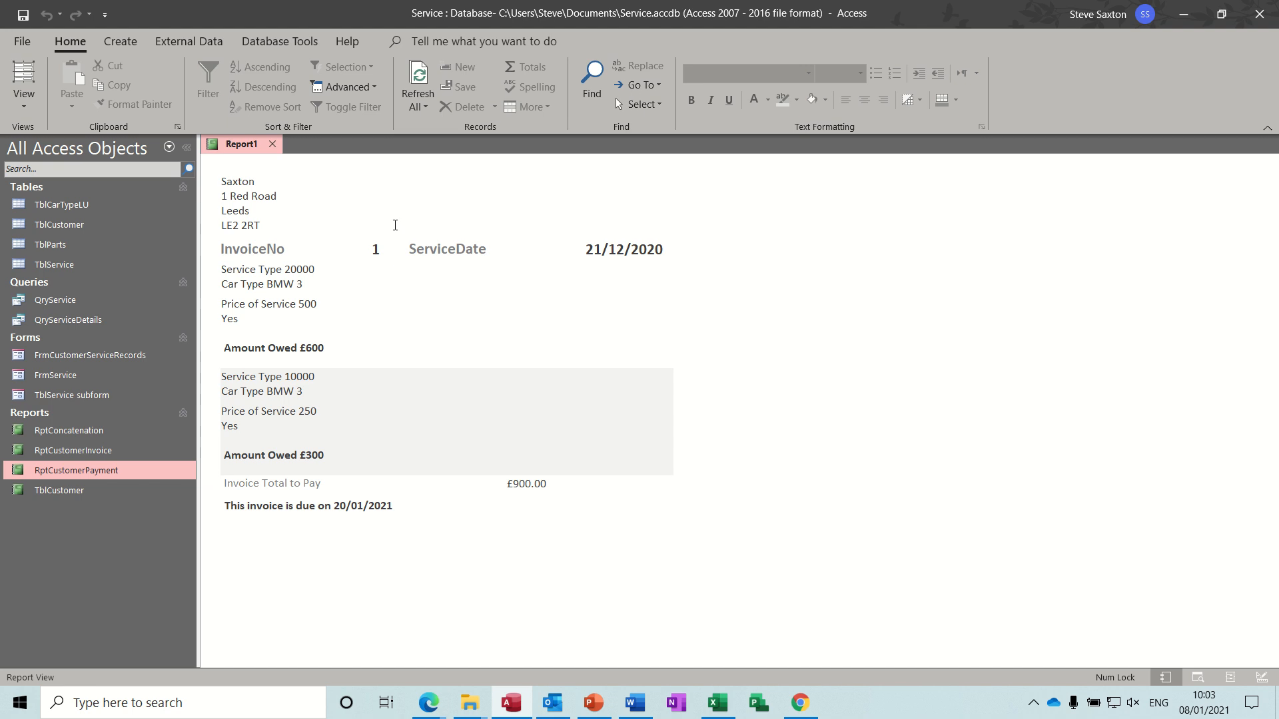
# Open the existing RptCustomerInvoice report for invoice number 1 to compare its layout with the new report
pyautogui.doubleClick(110, 450)
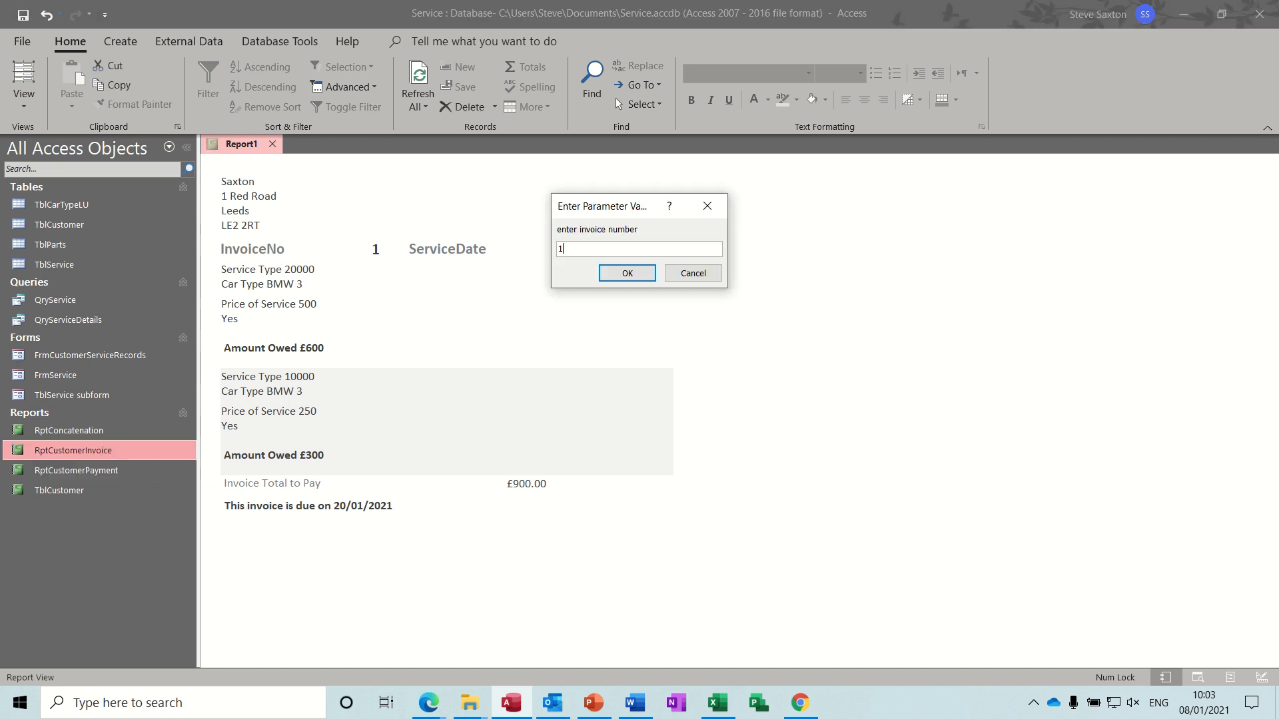
pyautogui.press('Return')
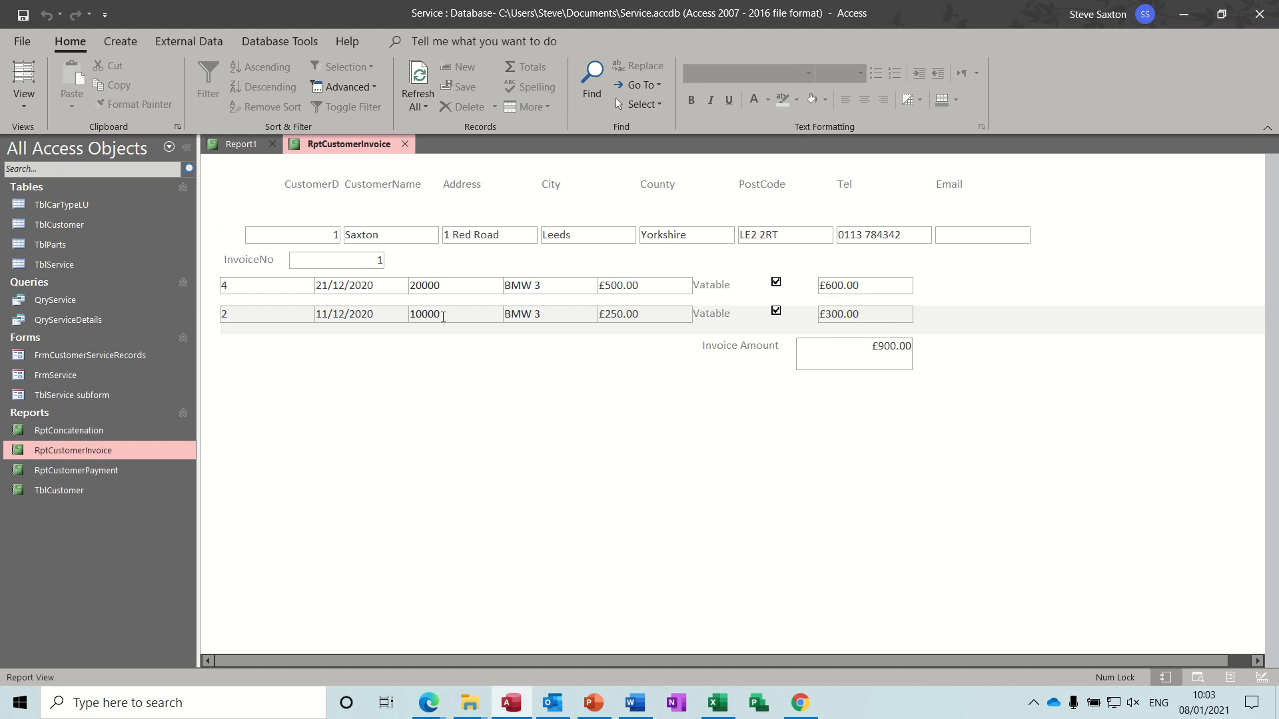